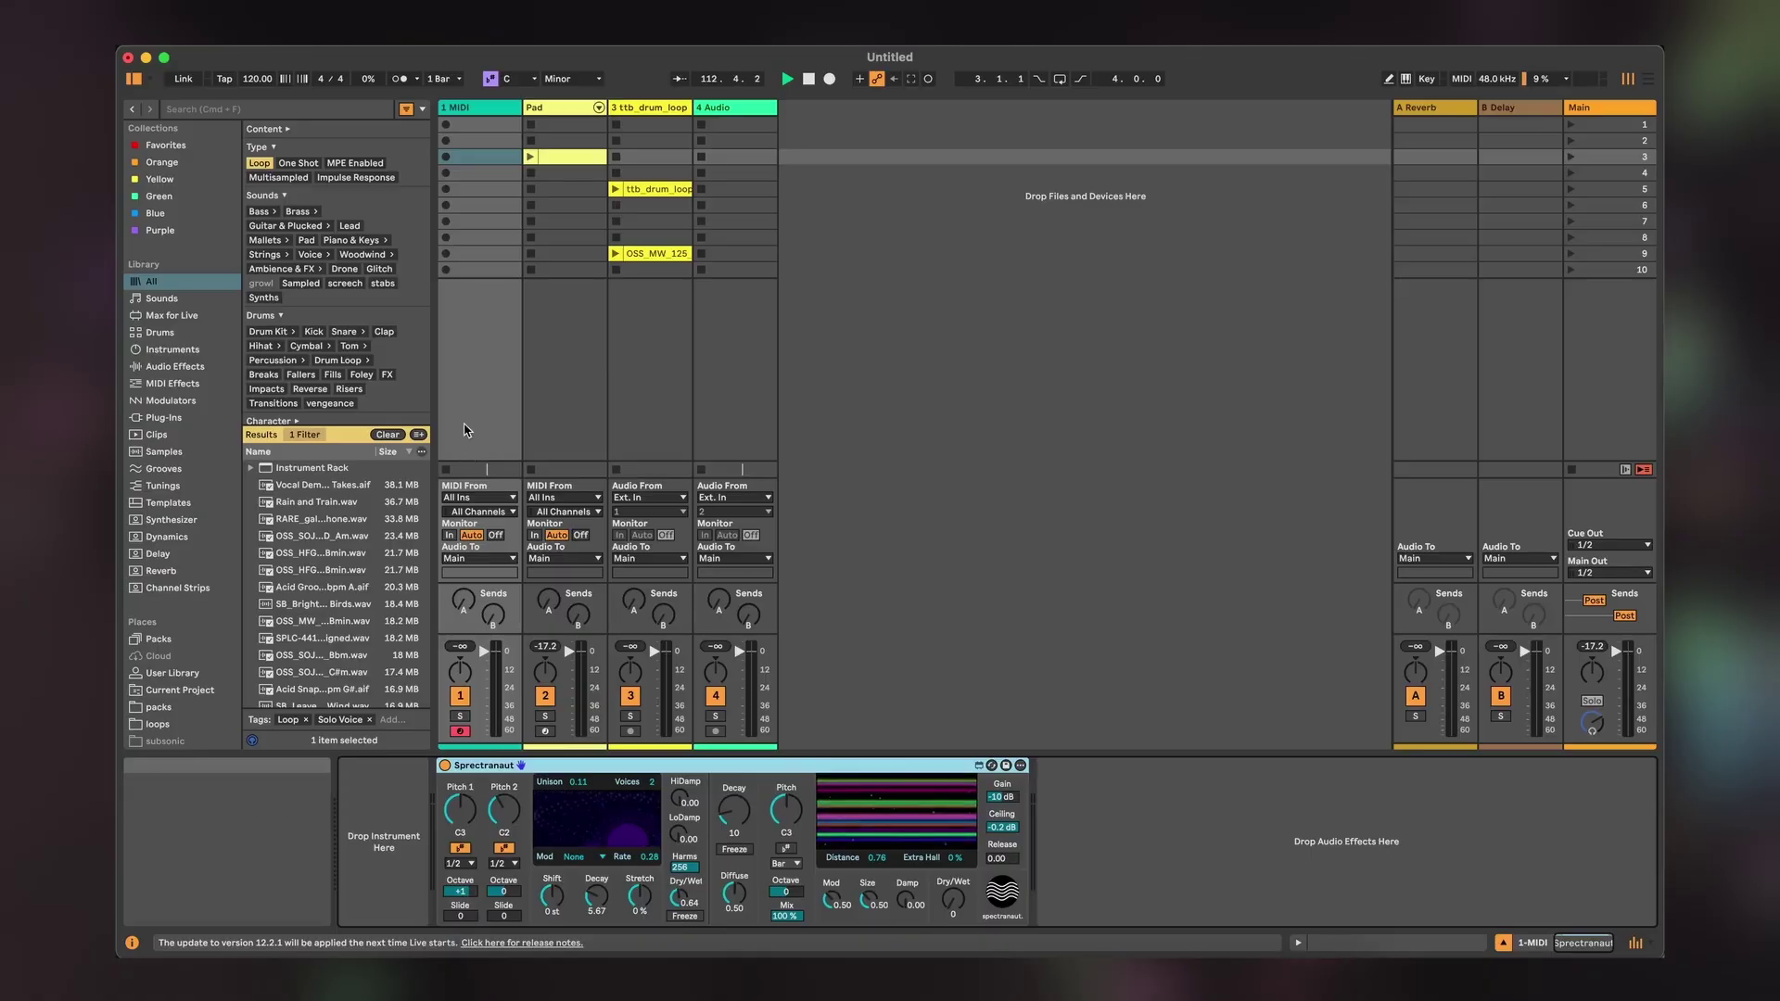
Find the Wavetable instrument in the browser and load it onto the first MIDI track, ahead of Spectranaut.
left_click(309, 110)
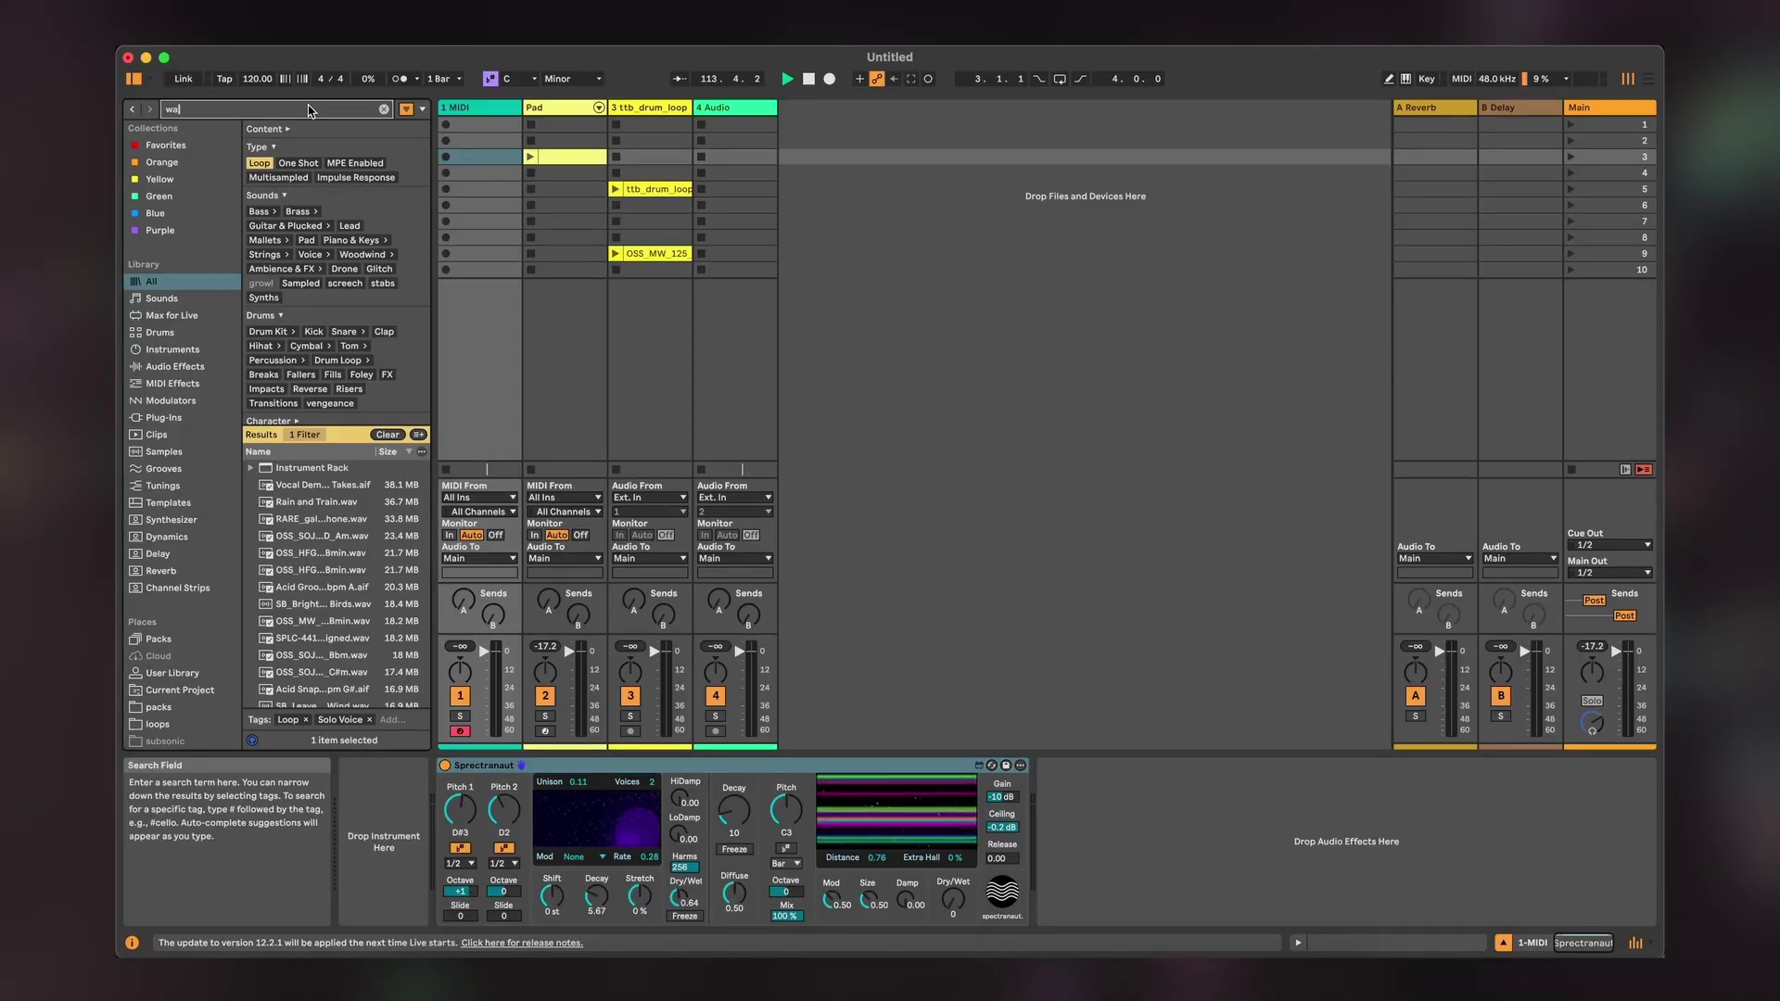
type("wavetable")
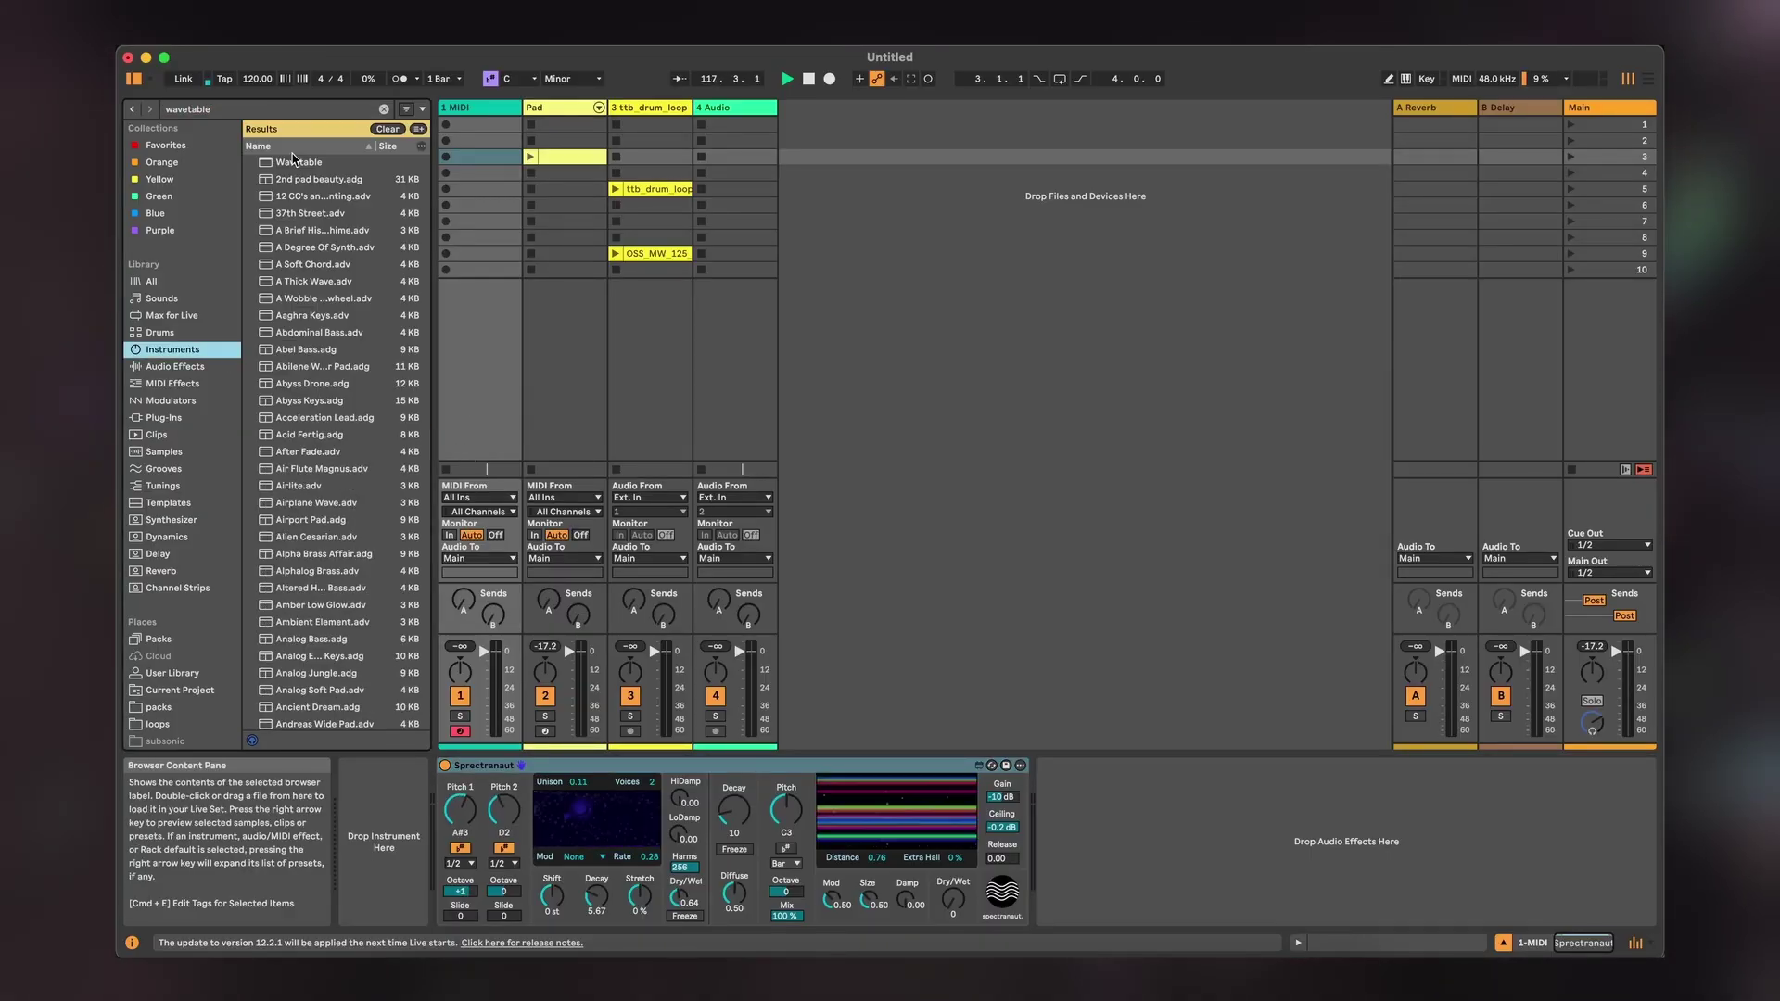
left_click(295, 163)
left_click_drag(295, 163, 488, 166)
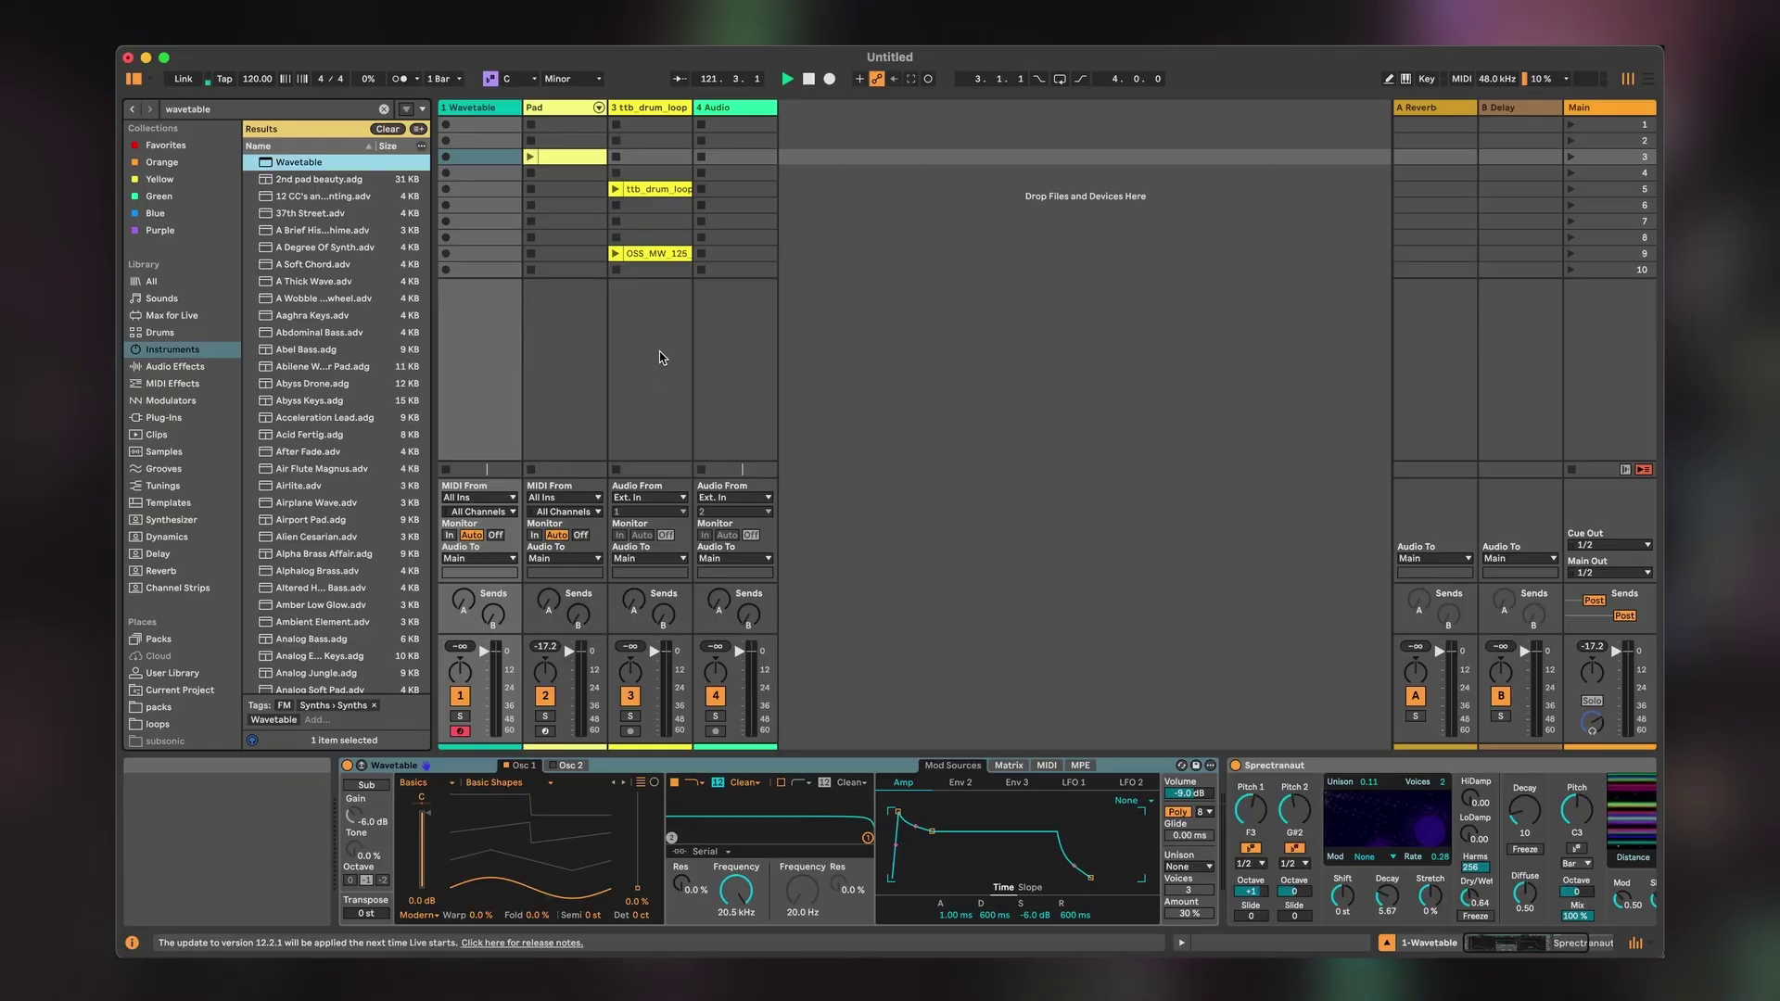
Create a MIDI clip in the third slot of the Wavetable track, paste the copied notes into it and play it.
double_click(481, 158)
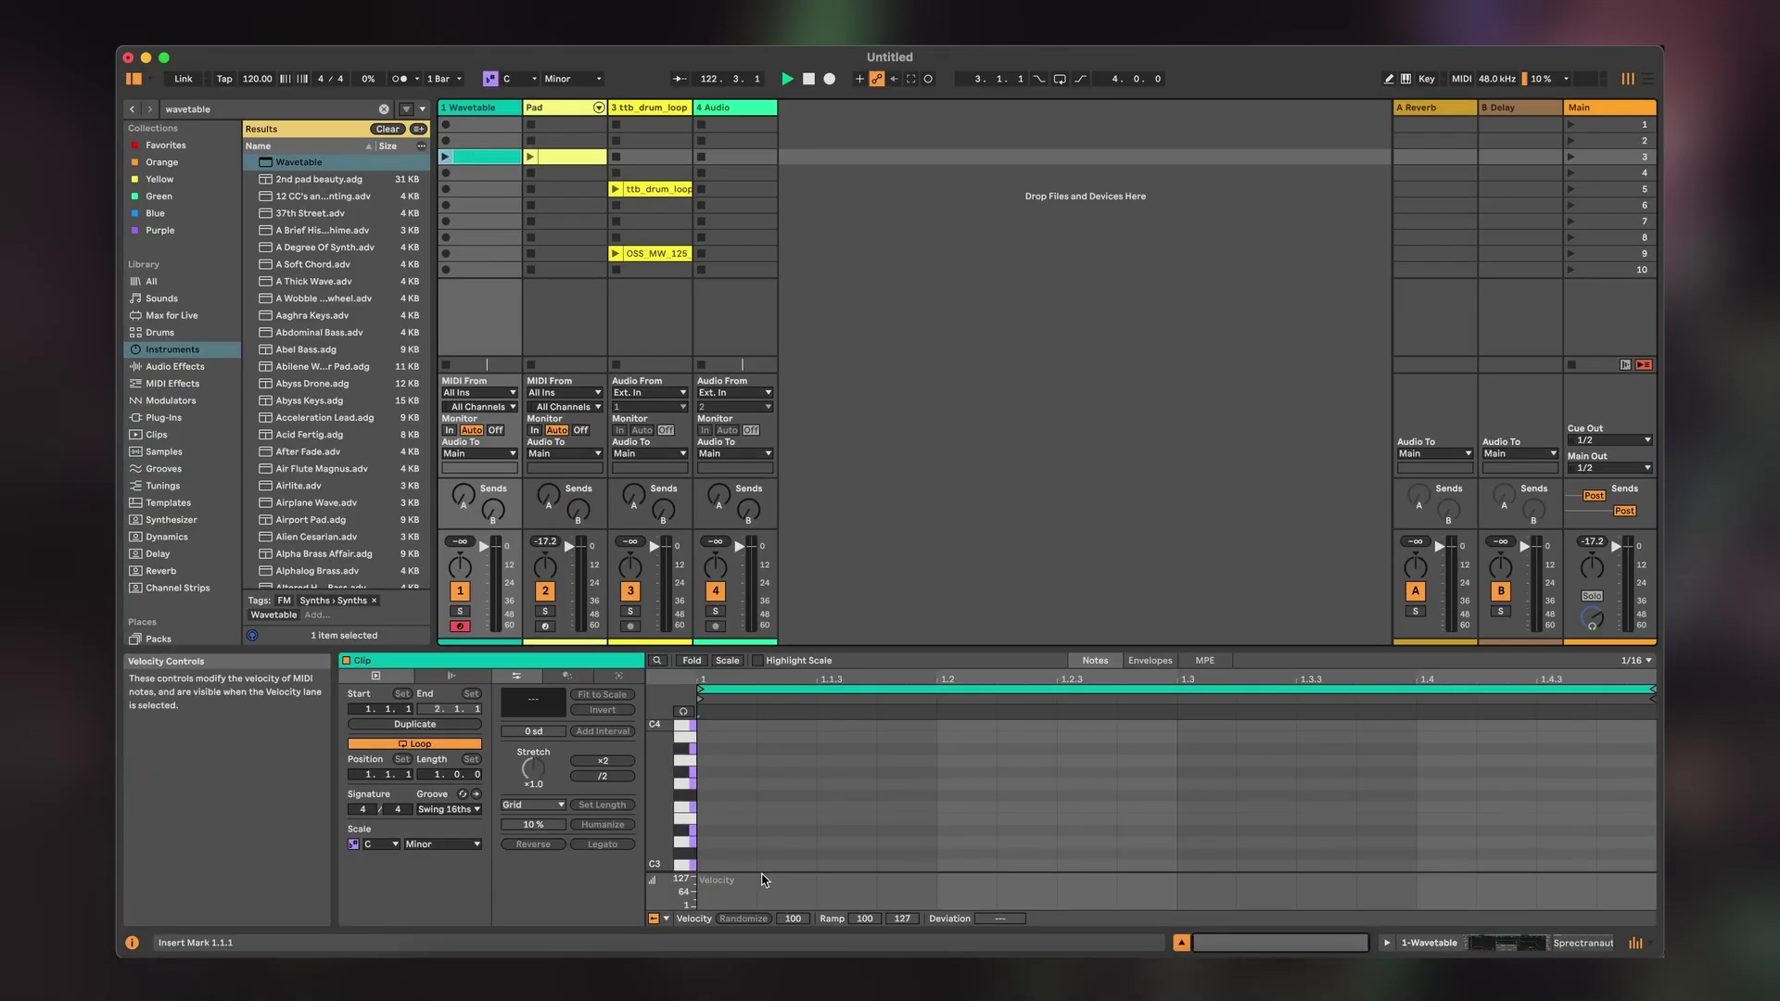
key("super+v")
left_click_drag(1205, 838, 1335, 847)
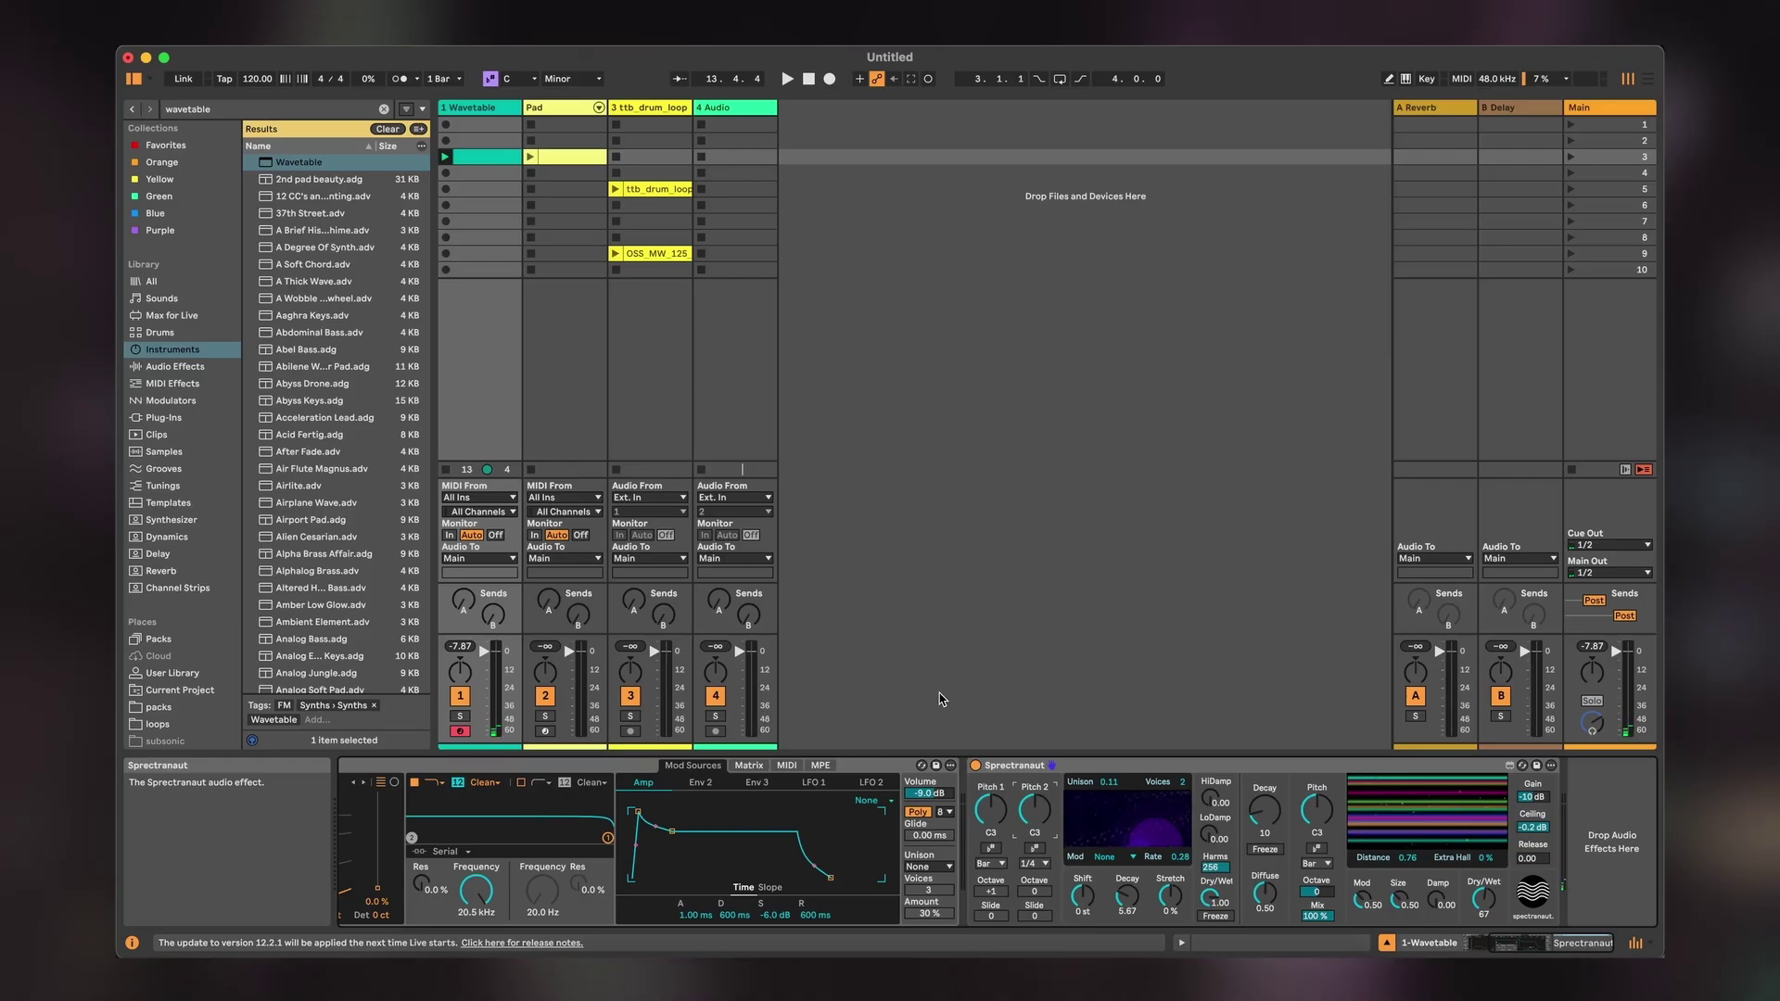
key("space")
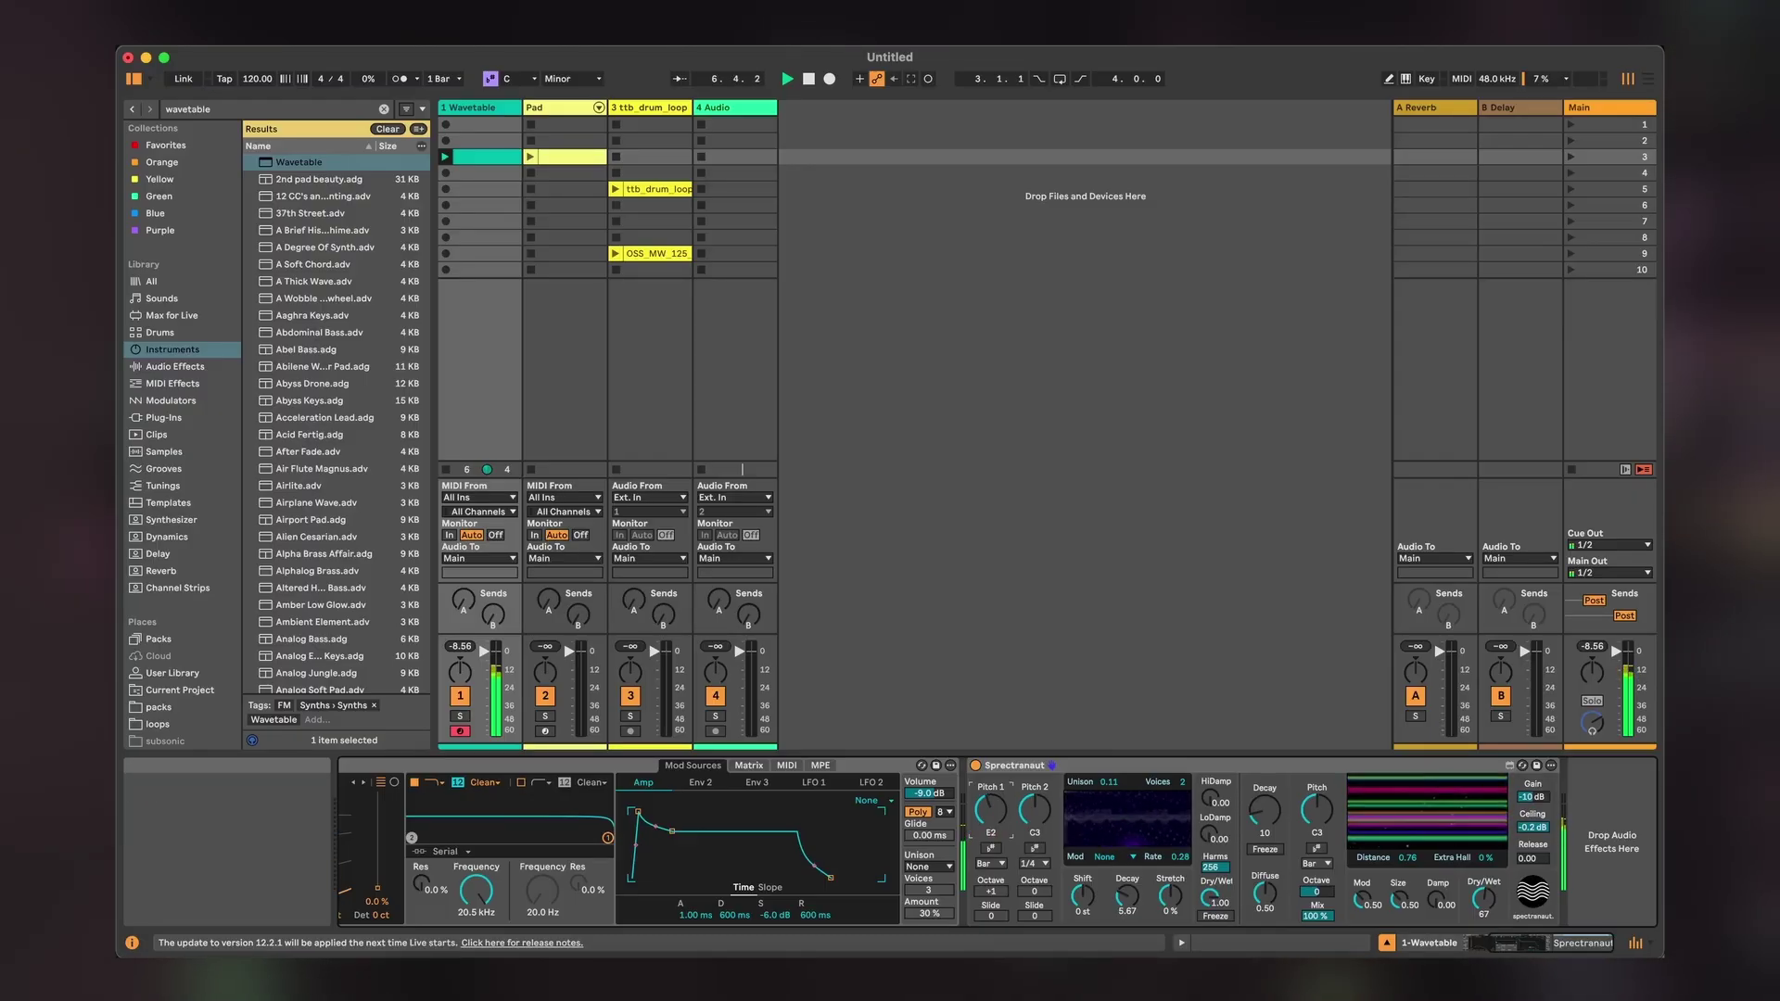
Turn on scale mode for Spectranaut's Pitch 1 and Pitch 2 and set both modulation rates to 1/2.
left_click_drag(1040, 837, 1040, 821)
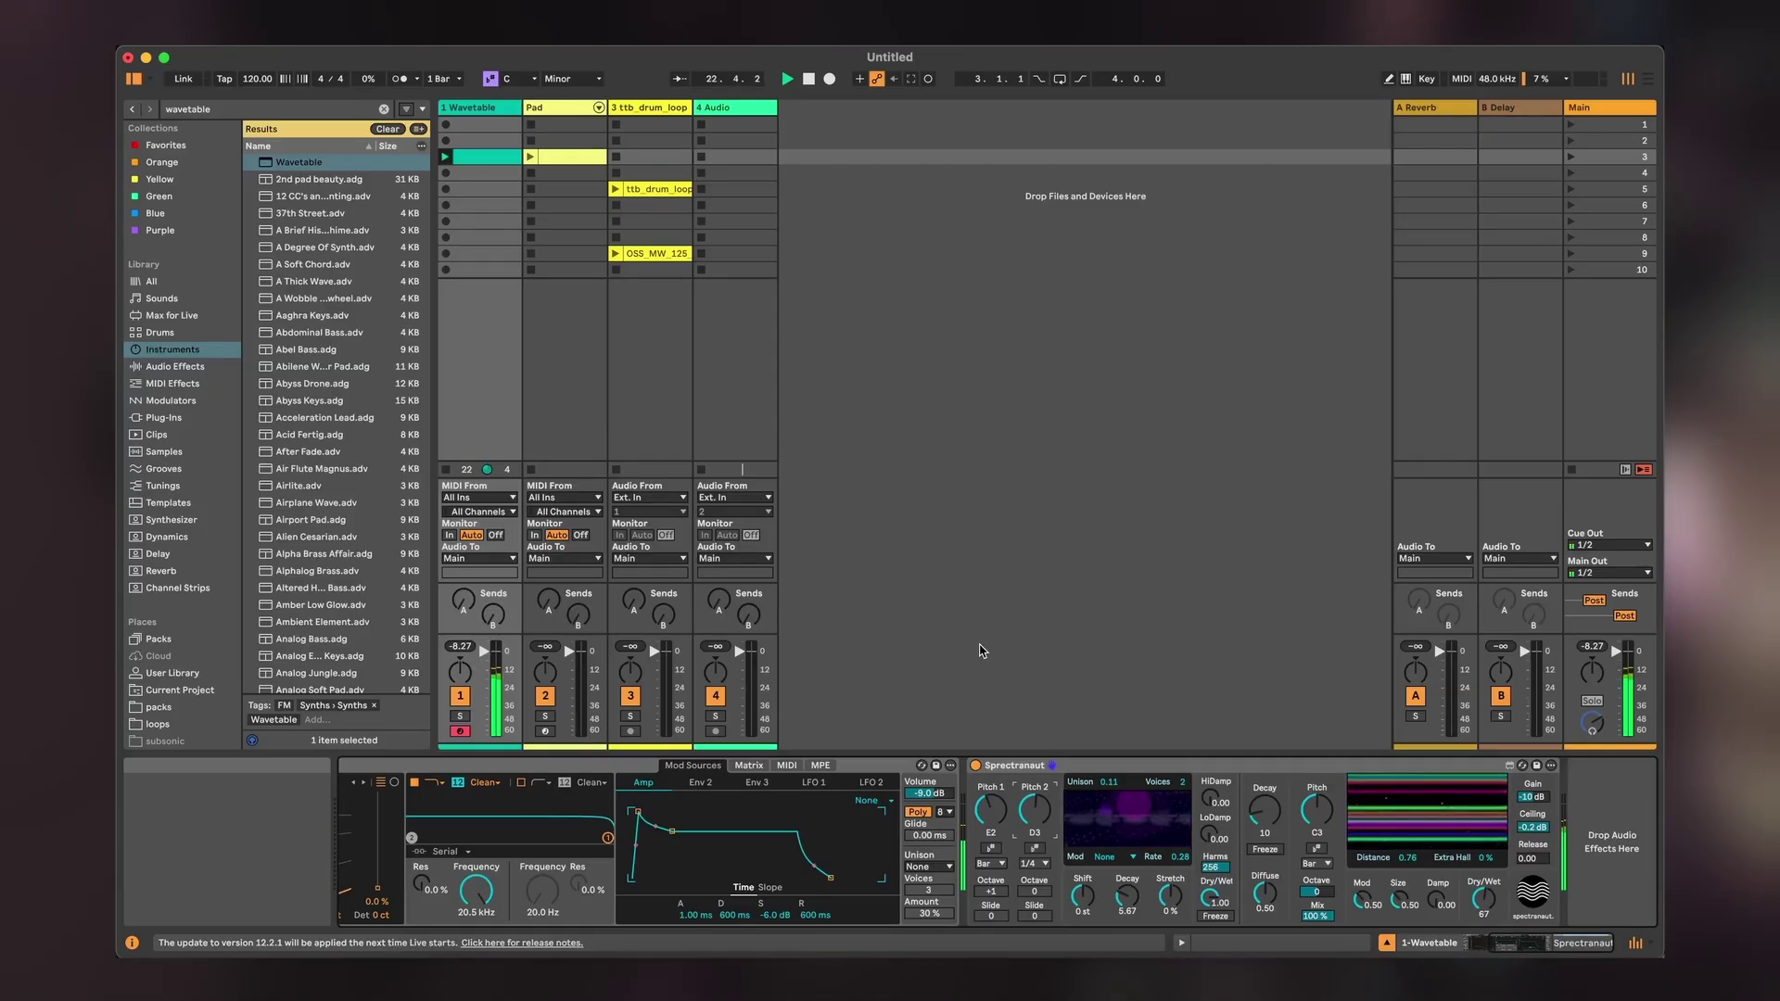
left_click(990, 849)
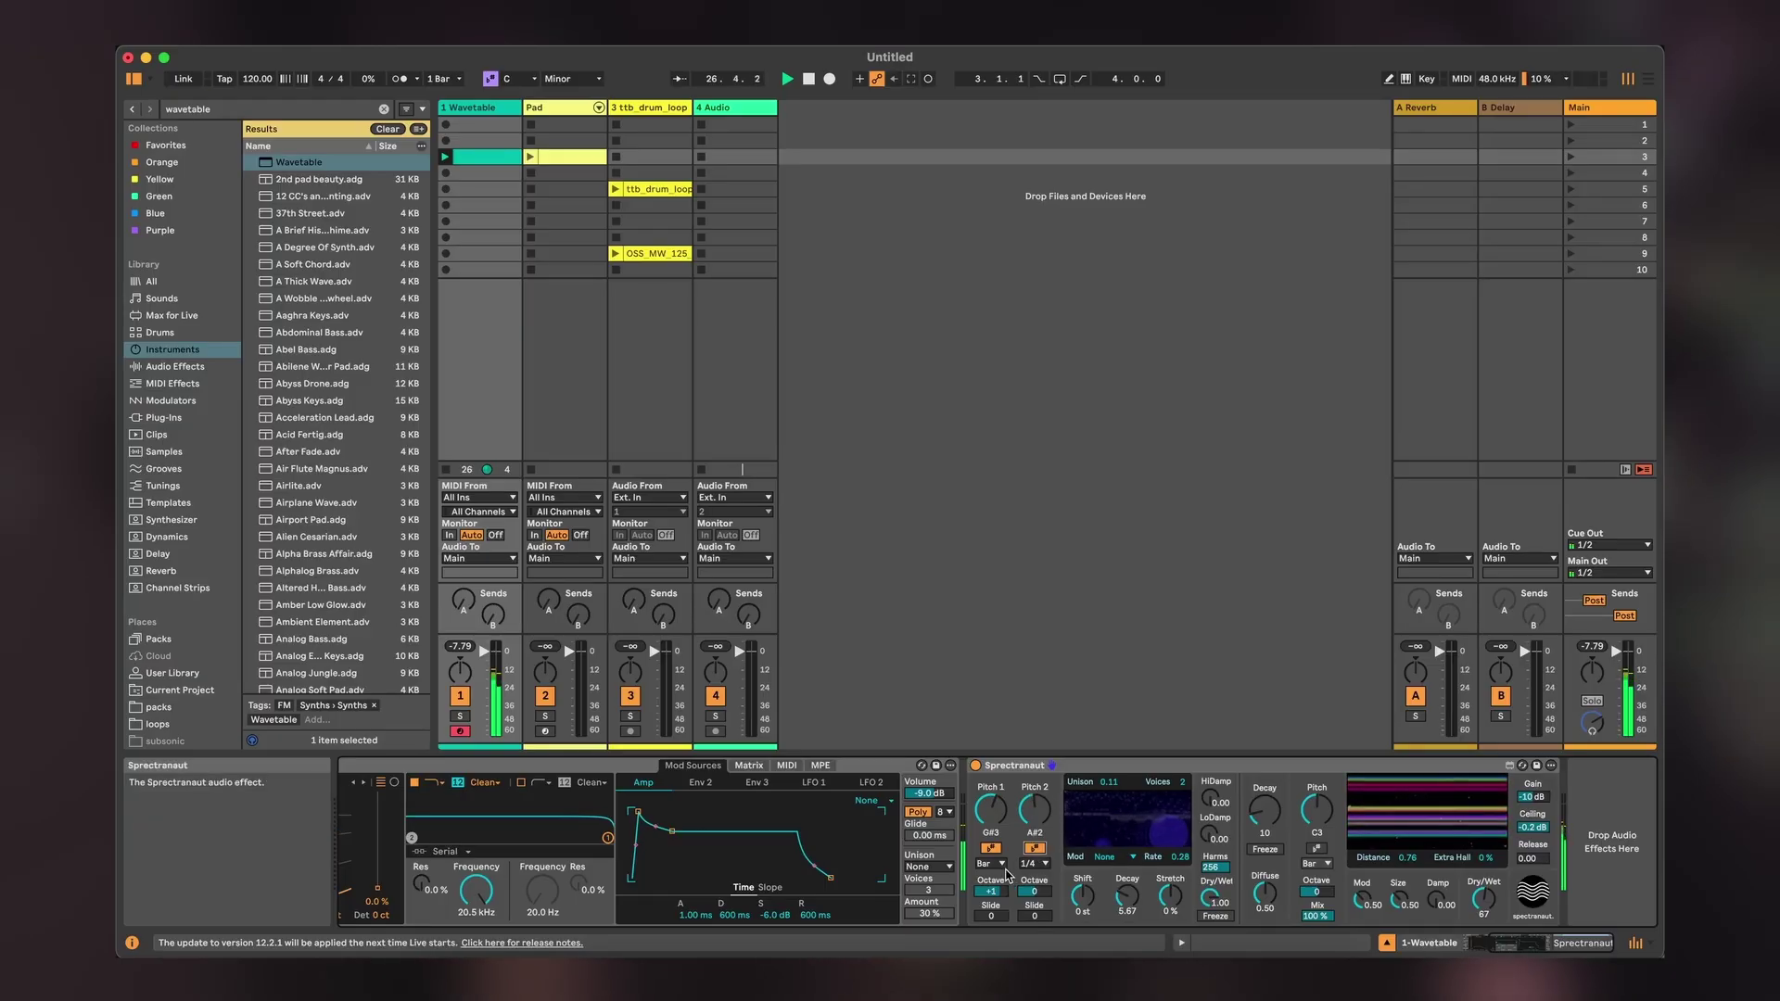
left_click(1030, 866)
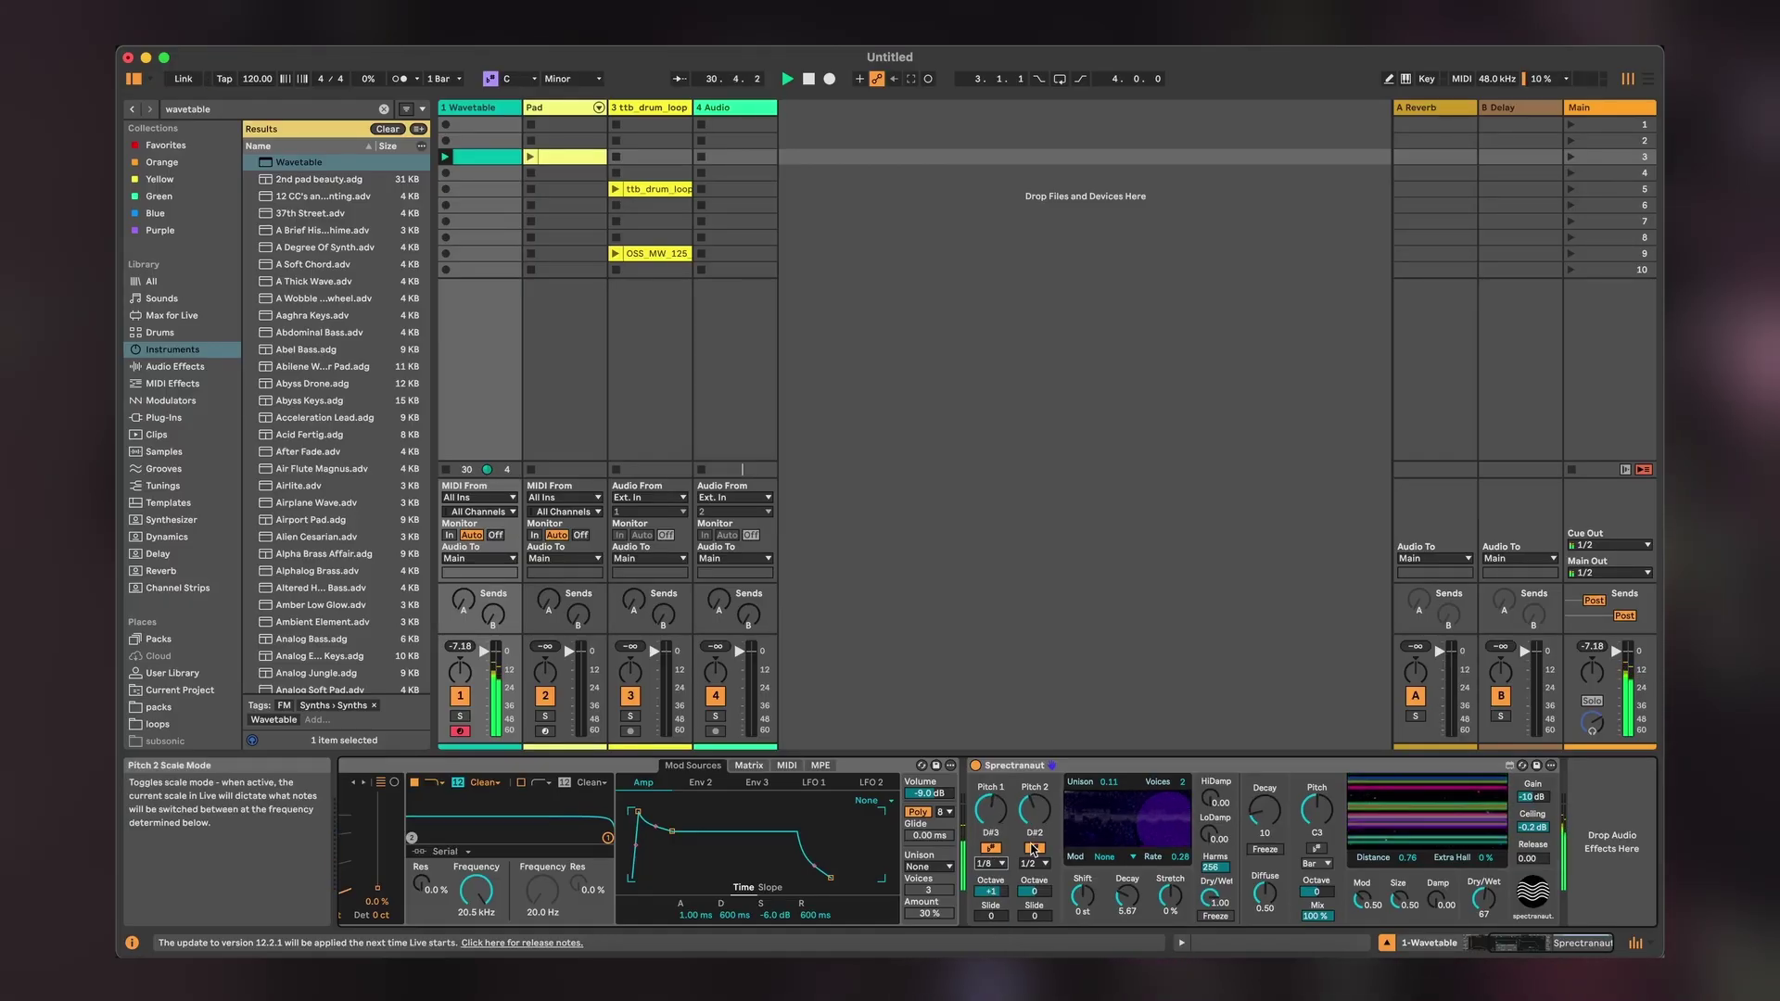
left_click(988, 863)
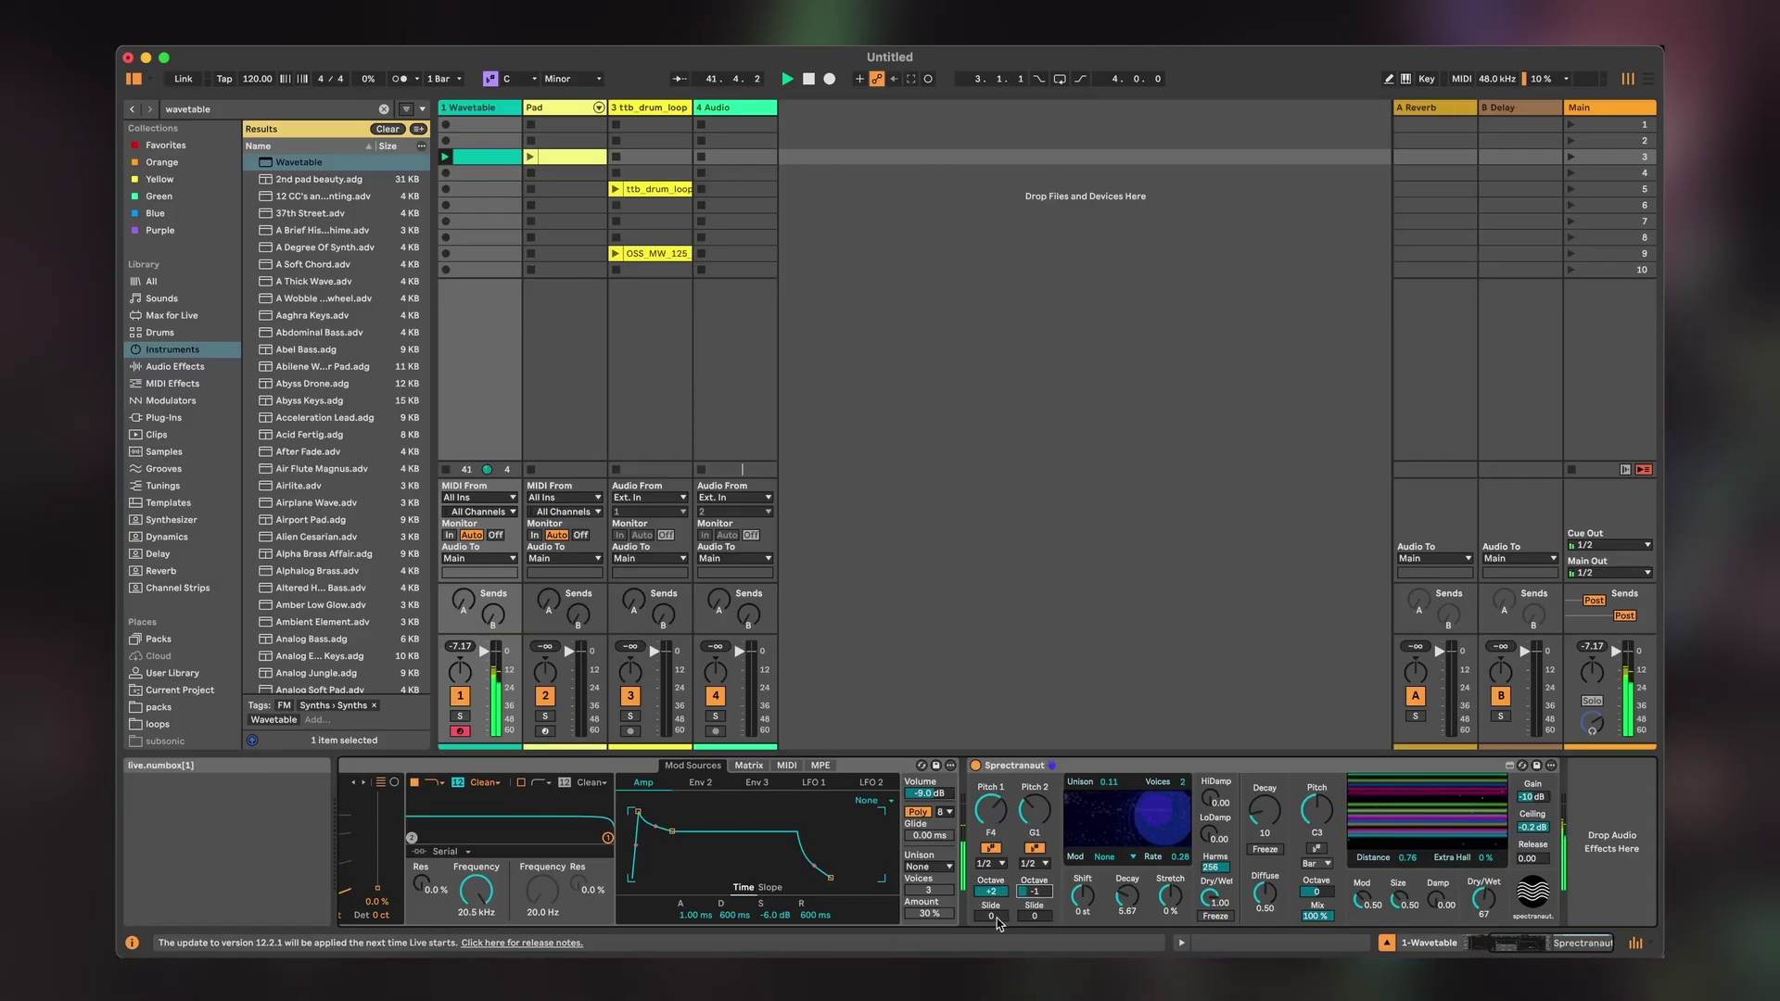
Set the Pitch 2 octave to 0 and the Slide amounts to 34 for Pitch 1 and 38 for Pitch 2.
left_click_drag(1034, 891, 991, 840)
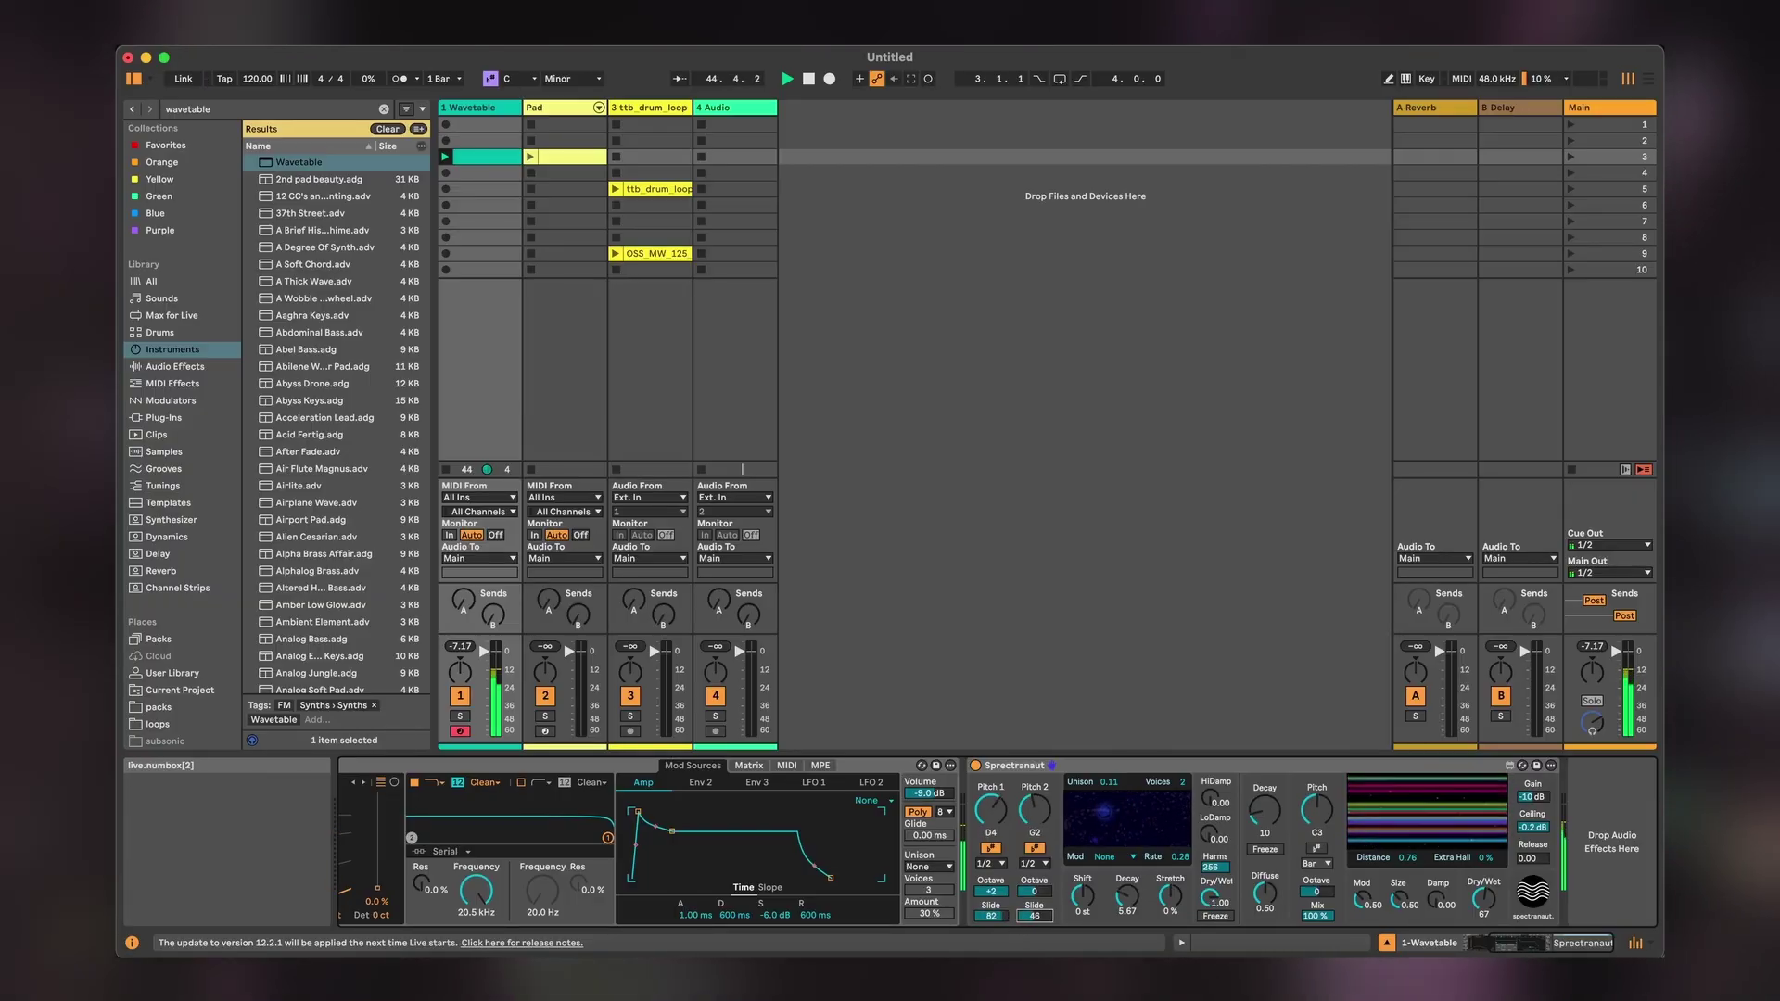
left_click_drag(1034, 916, 1035, 862)
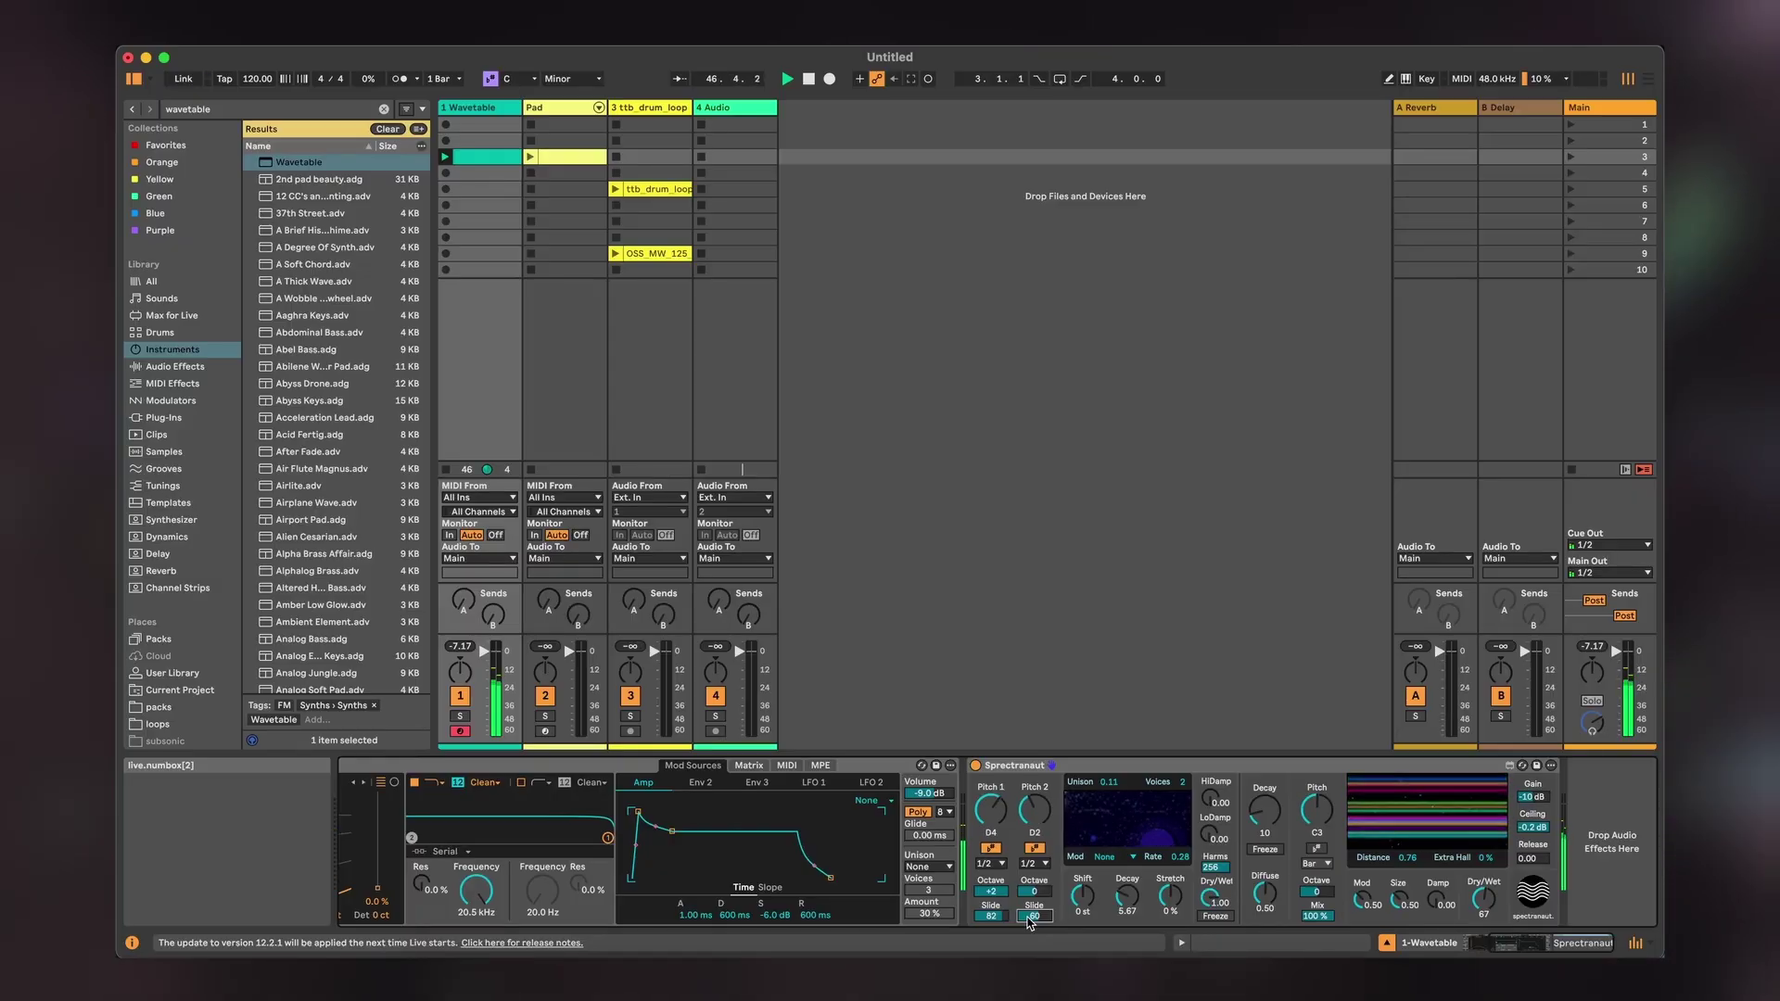
left_click_drag(1035, 916, 990, 920)
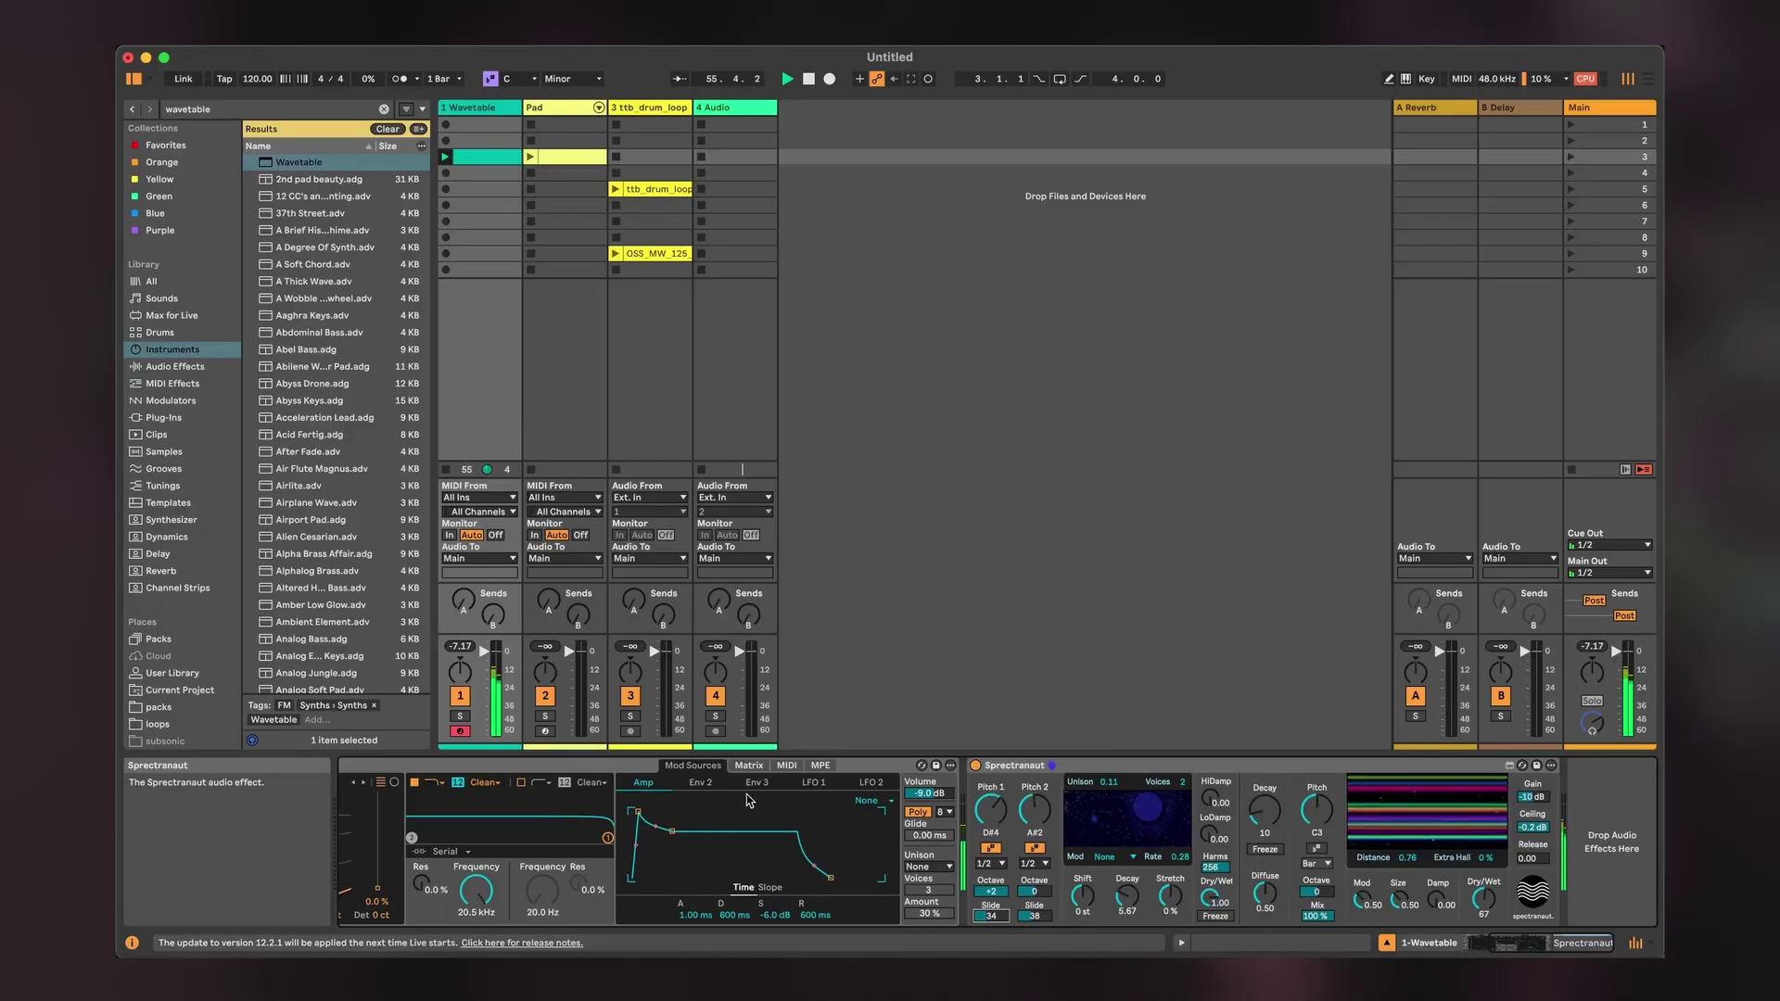
Set the wavetable position of Wavetable's Osc 1 to 53 %.
scroll(680, 828, "left", 3)
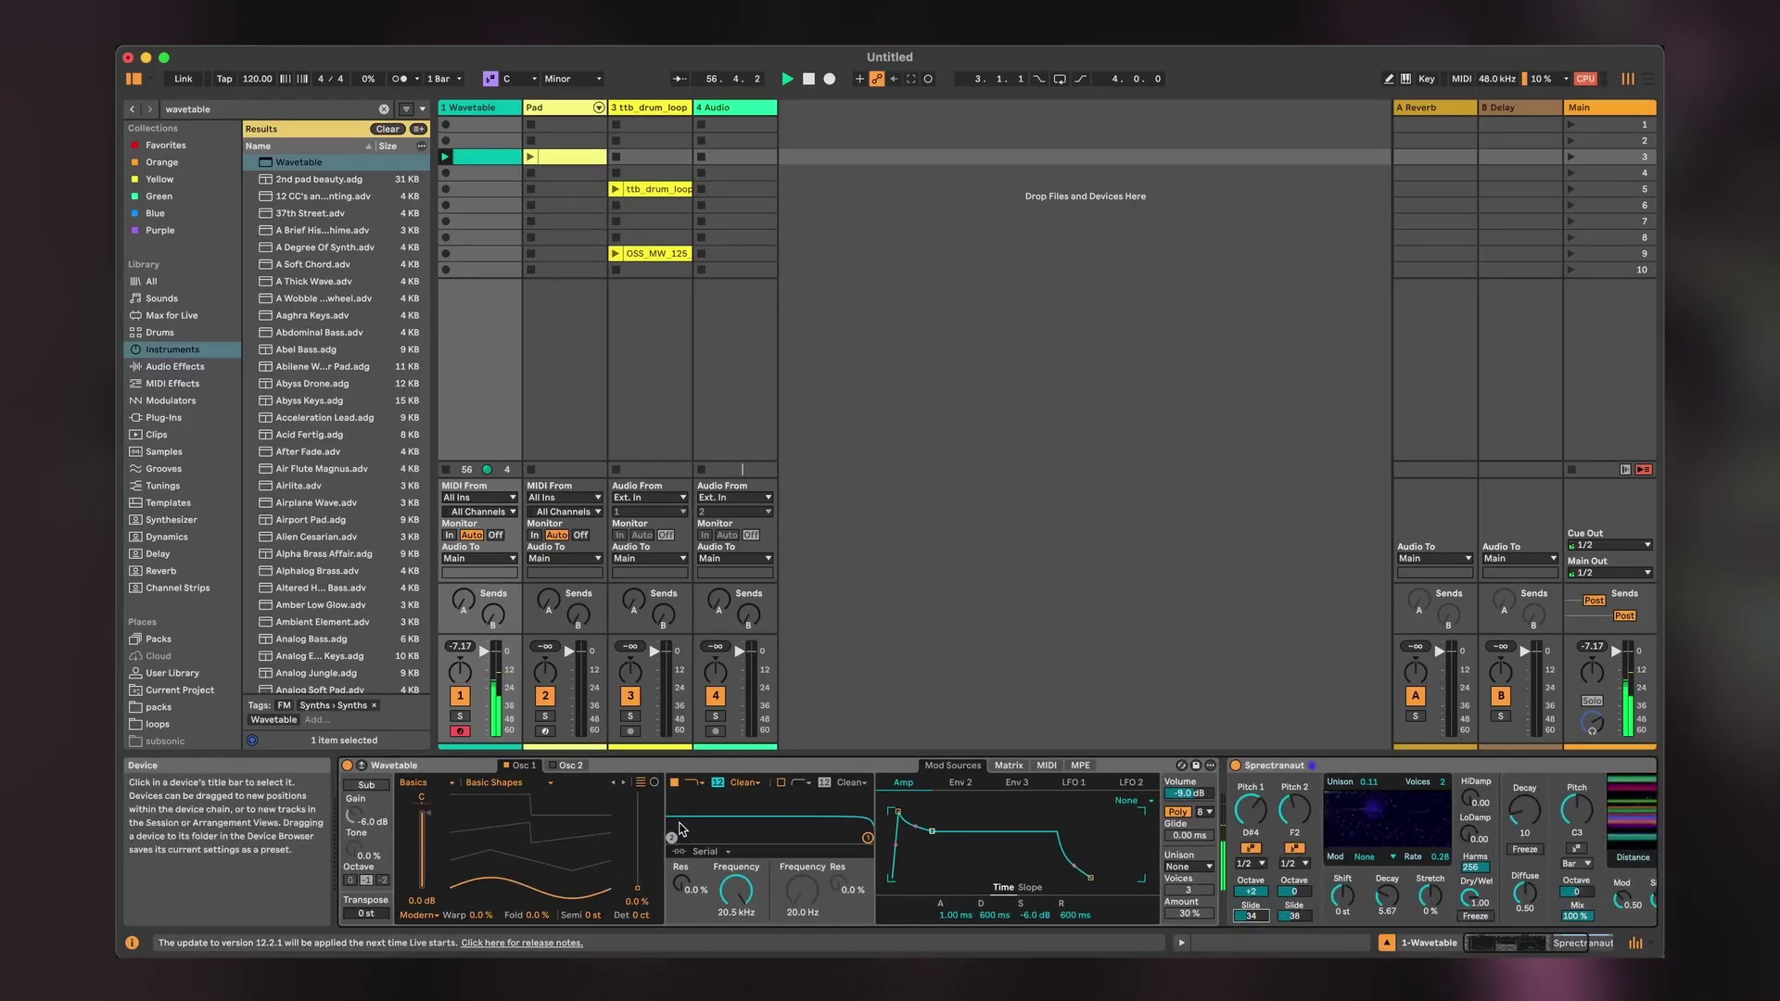
left_click_drag(554, 898, 554, 872)
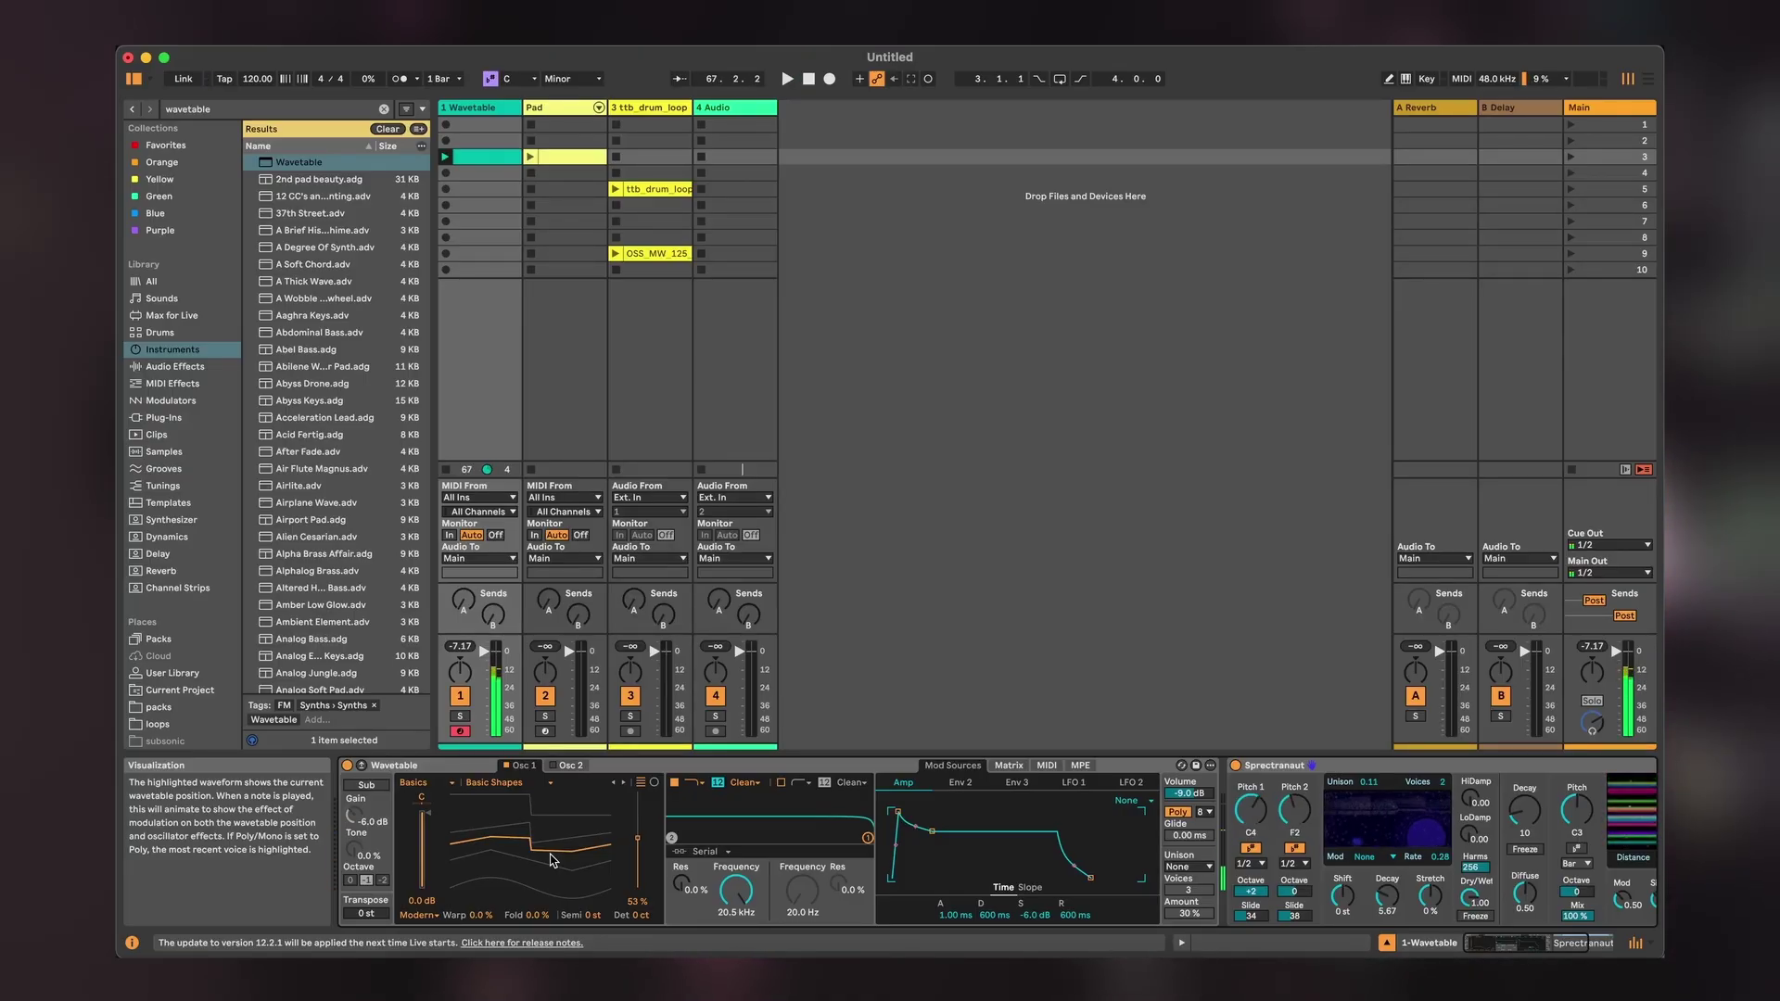
Move the Spectranaut effect from the Wavetable track to the ttb_drum_loop audio track.
left_click(1285, 769)
left_click_drag(1280, 772, 654, 245)
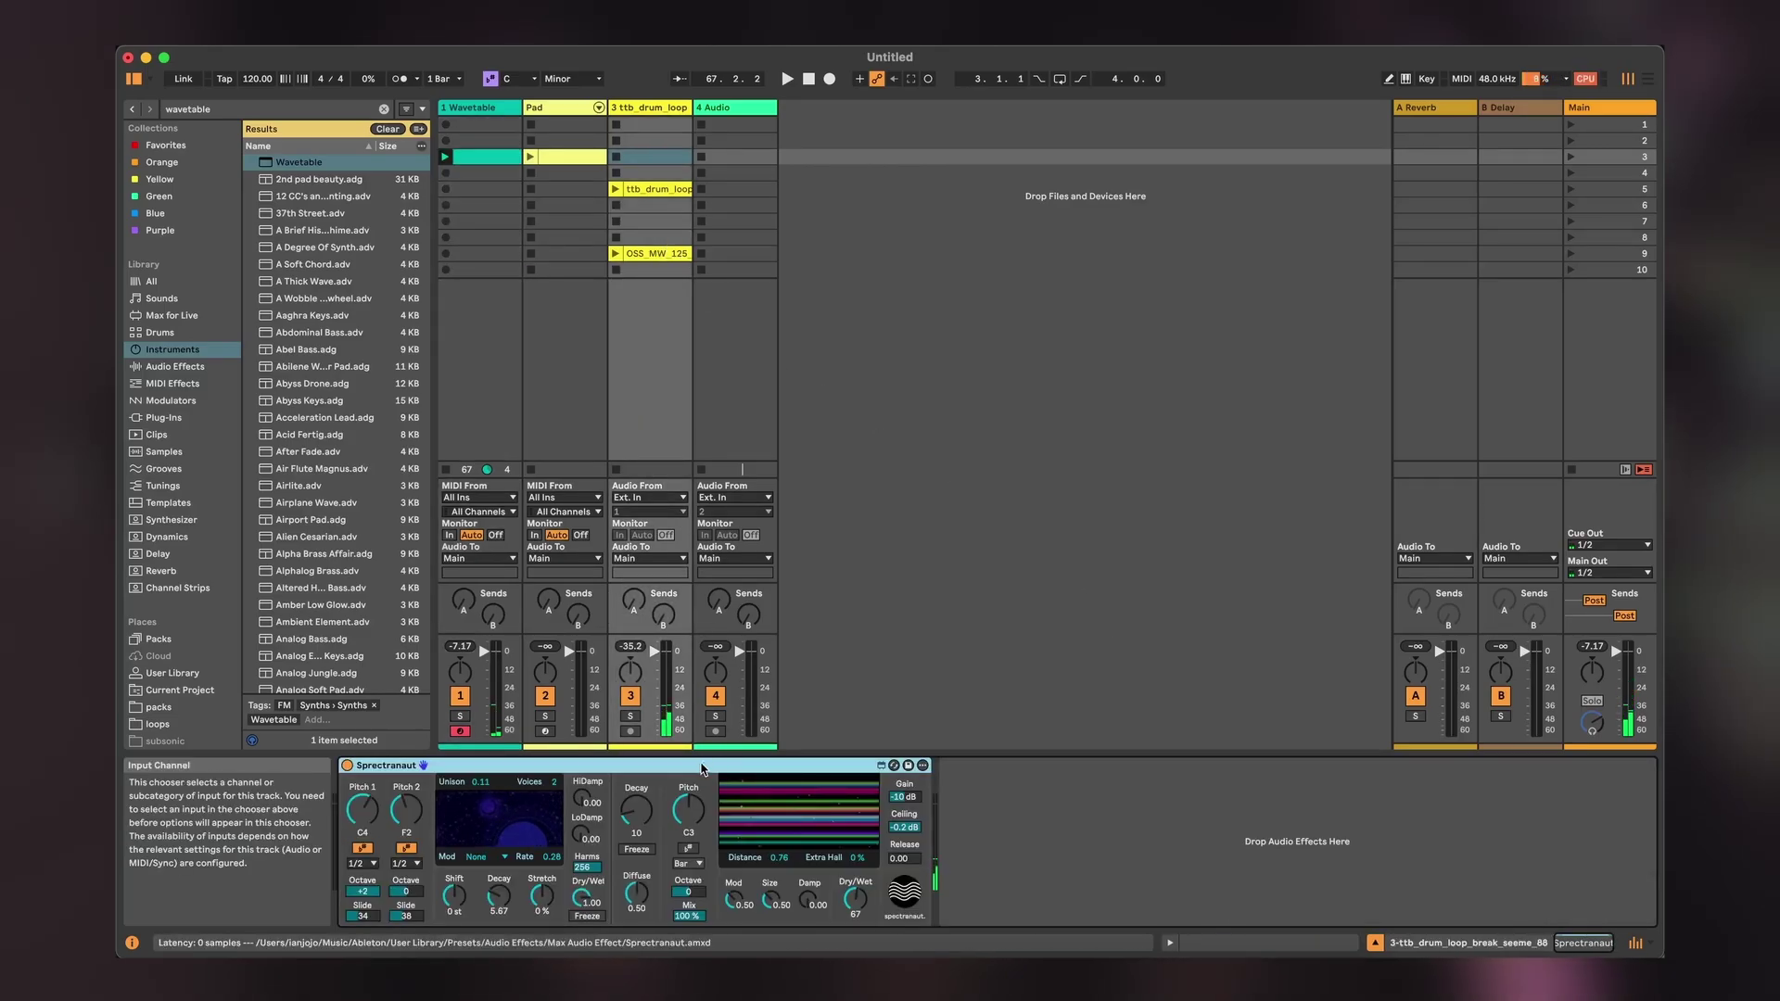
Play the ttb_drum_loop clip through Spectranaut with the spectral Decay set to 0.00 and the reverb Dry/Wet set to 12.
left_click(499, 901)
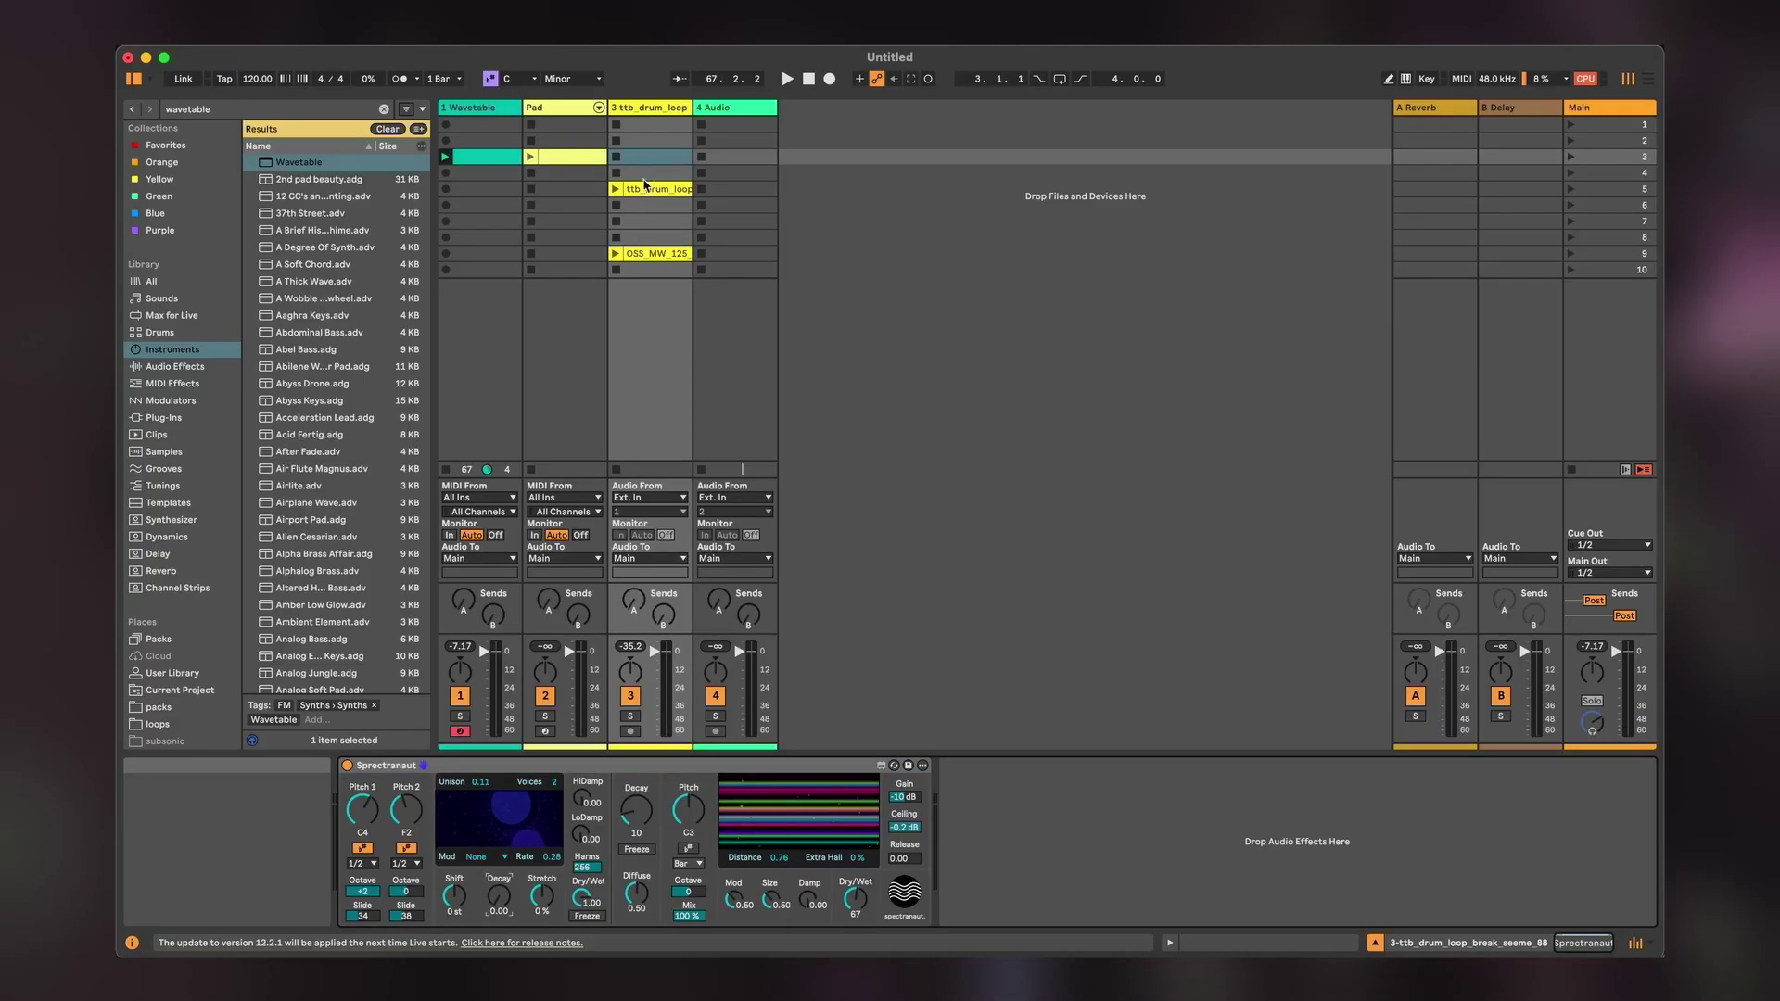
left_click(612, 189)
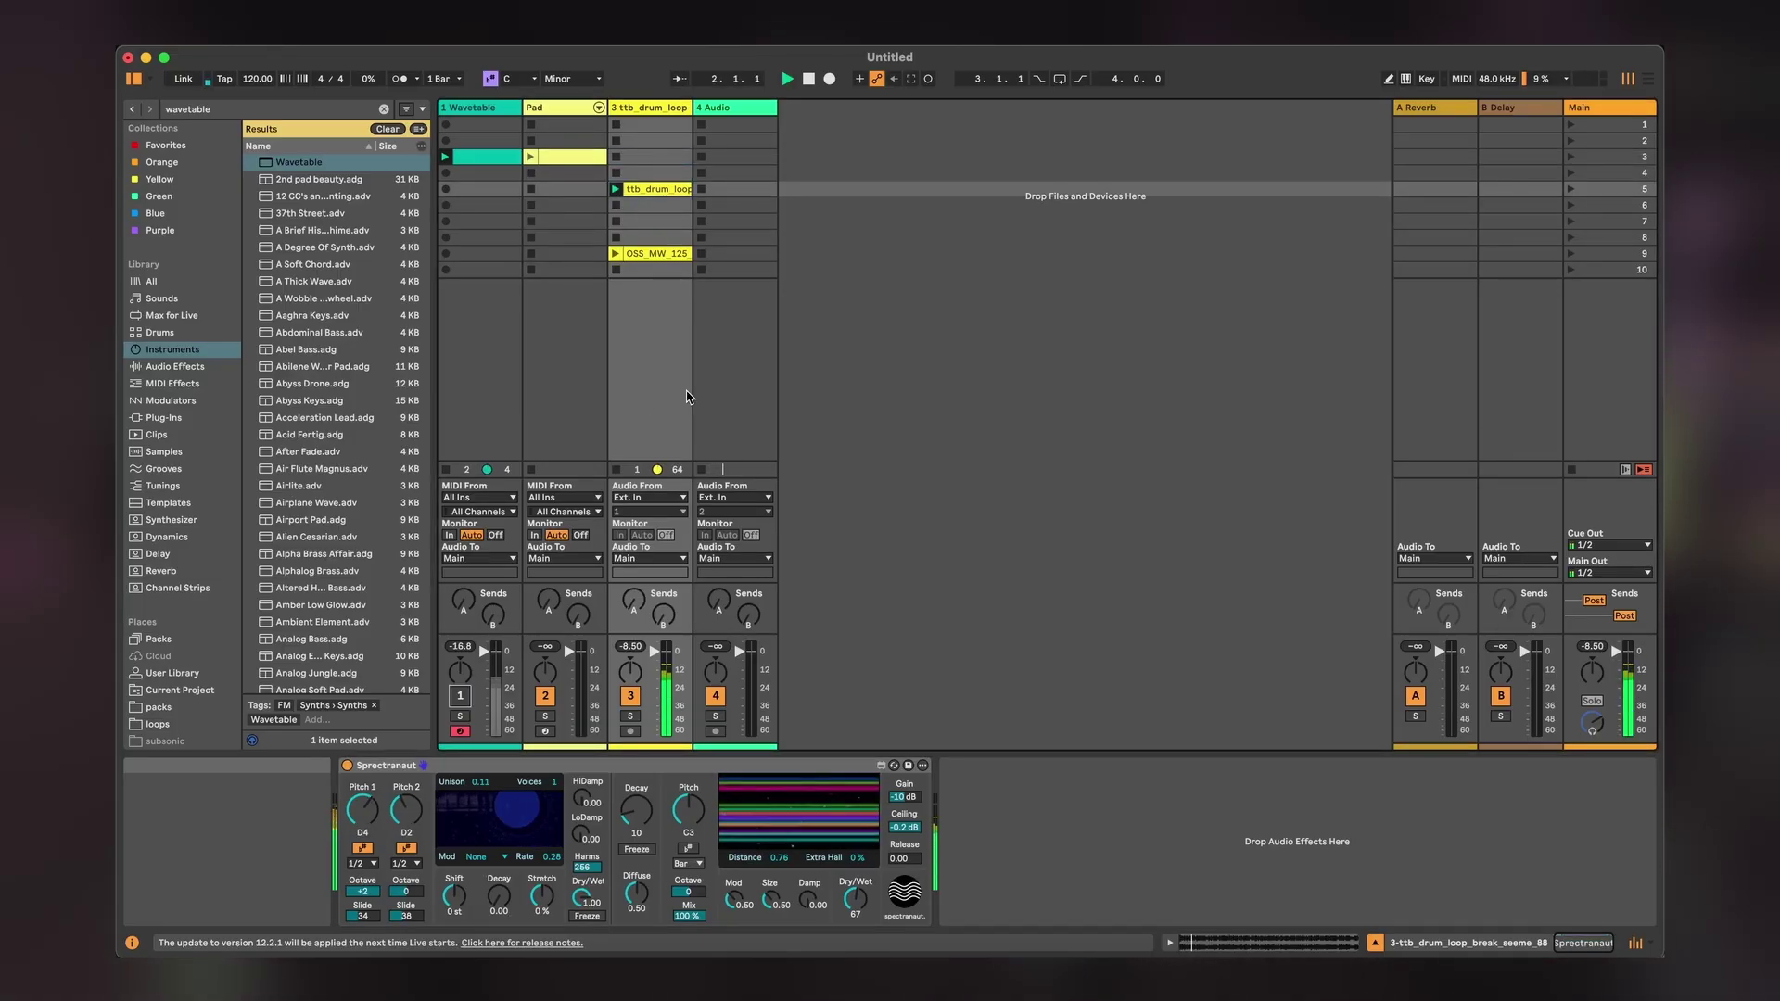
left_click_drag(875, 916, 875, 964)
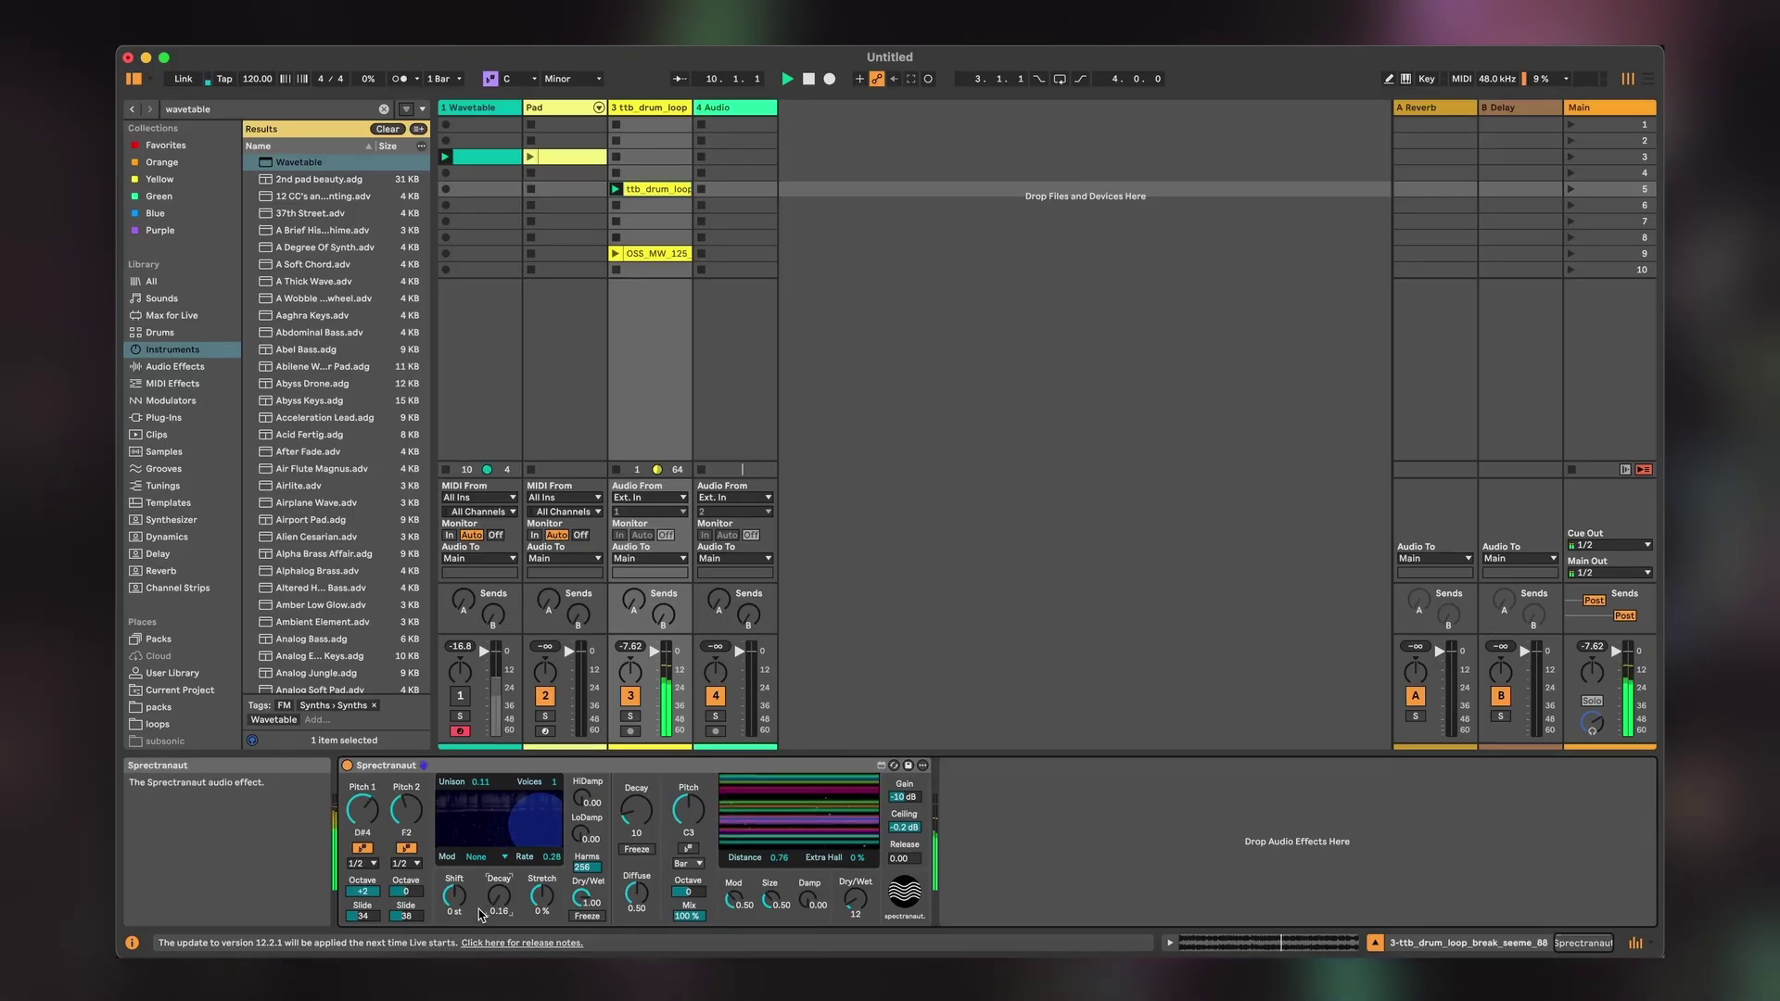
left_click_drag(499, 896, 541, 747)
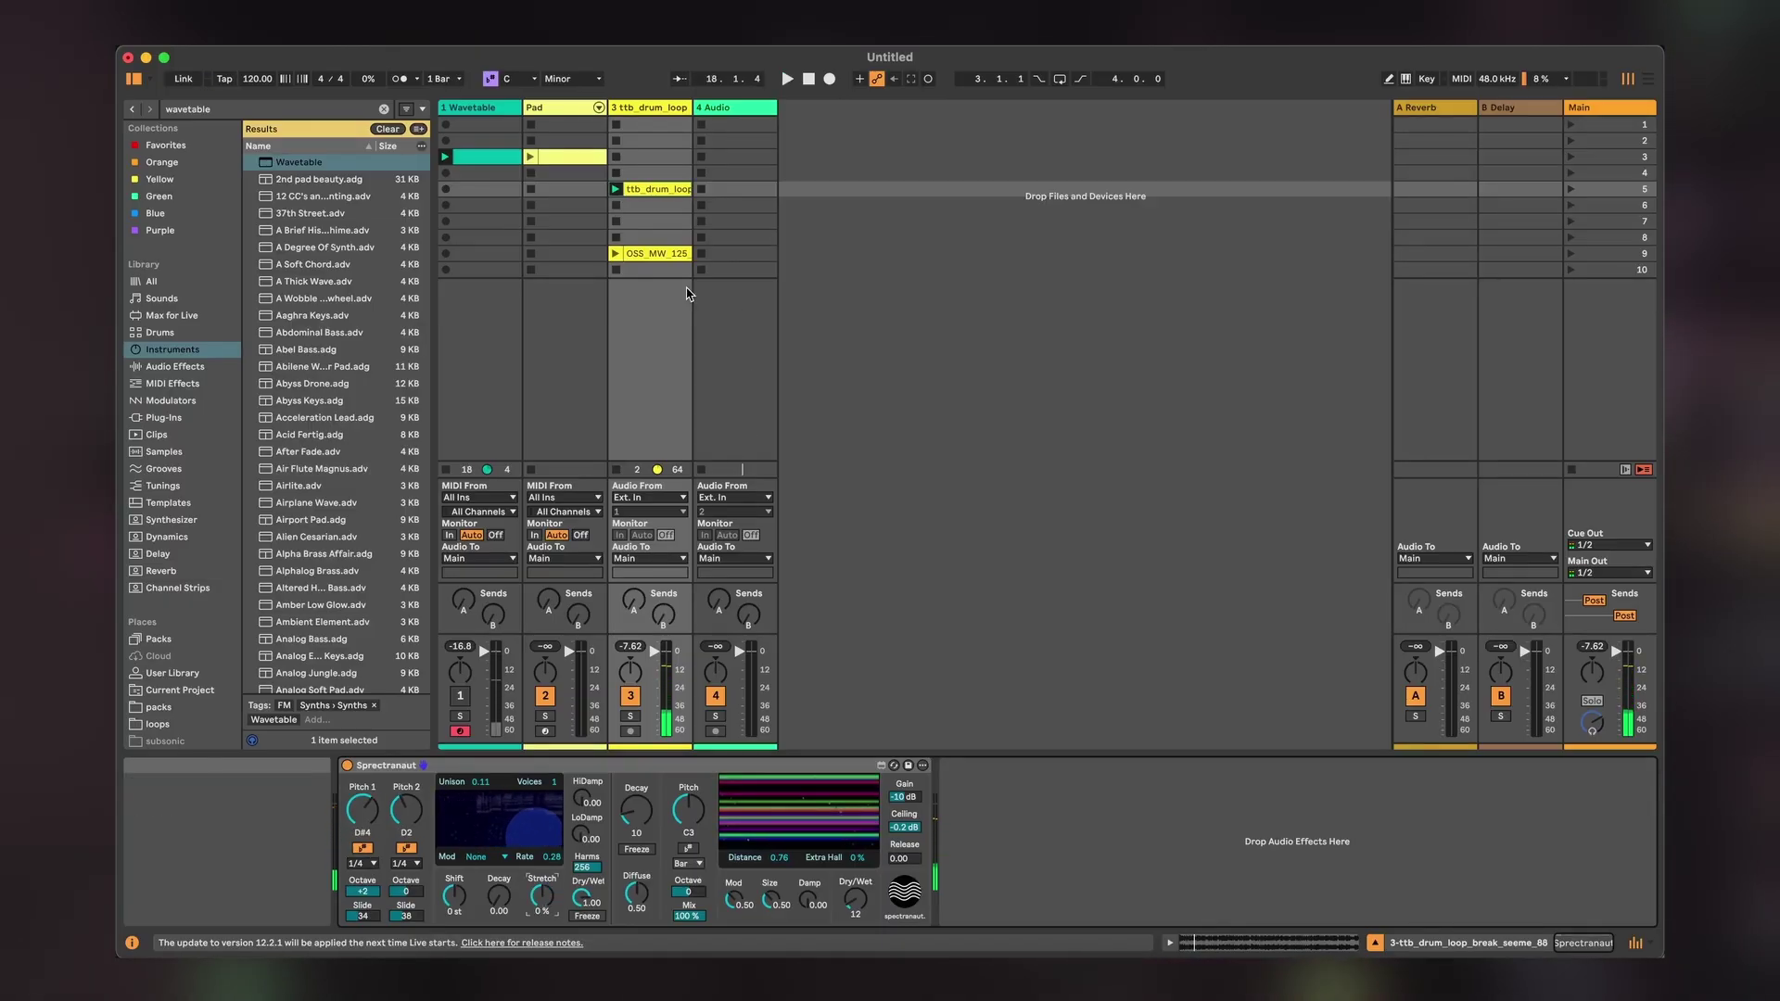
Play the OSS_MW_125 clip on the drum track and set Spectranaut's spectral Dry/Wet to 1.00.
left_click(649, 250)
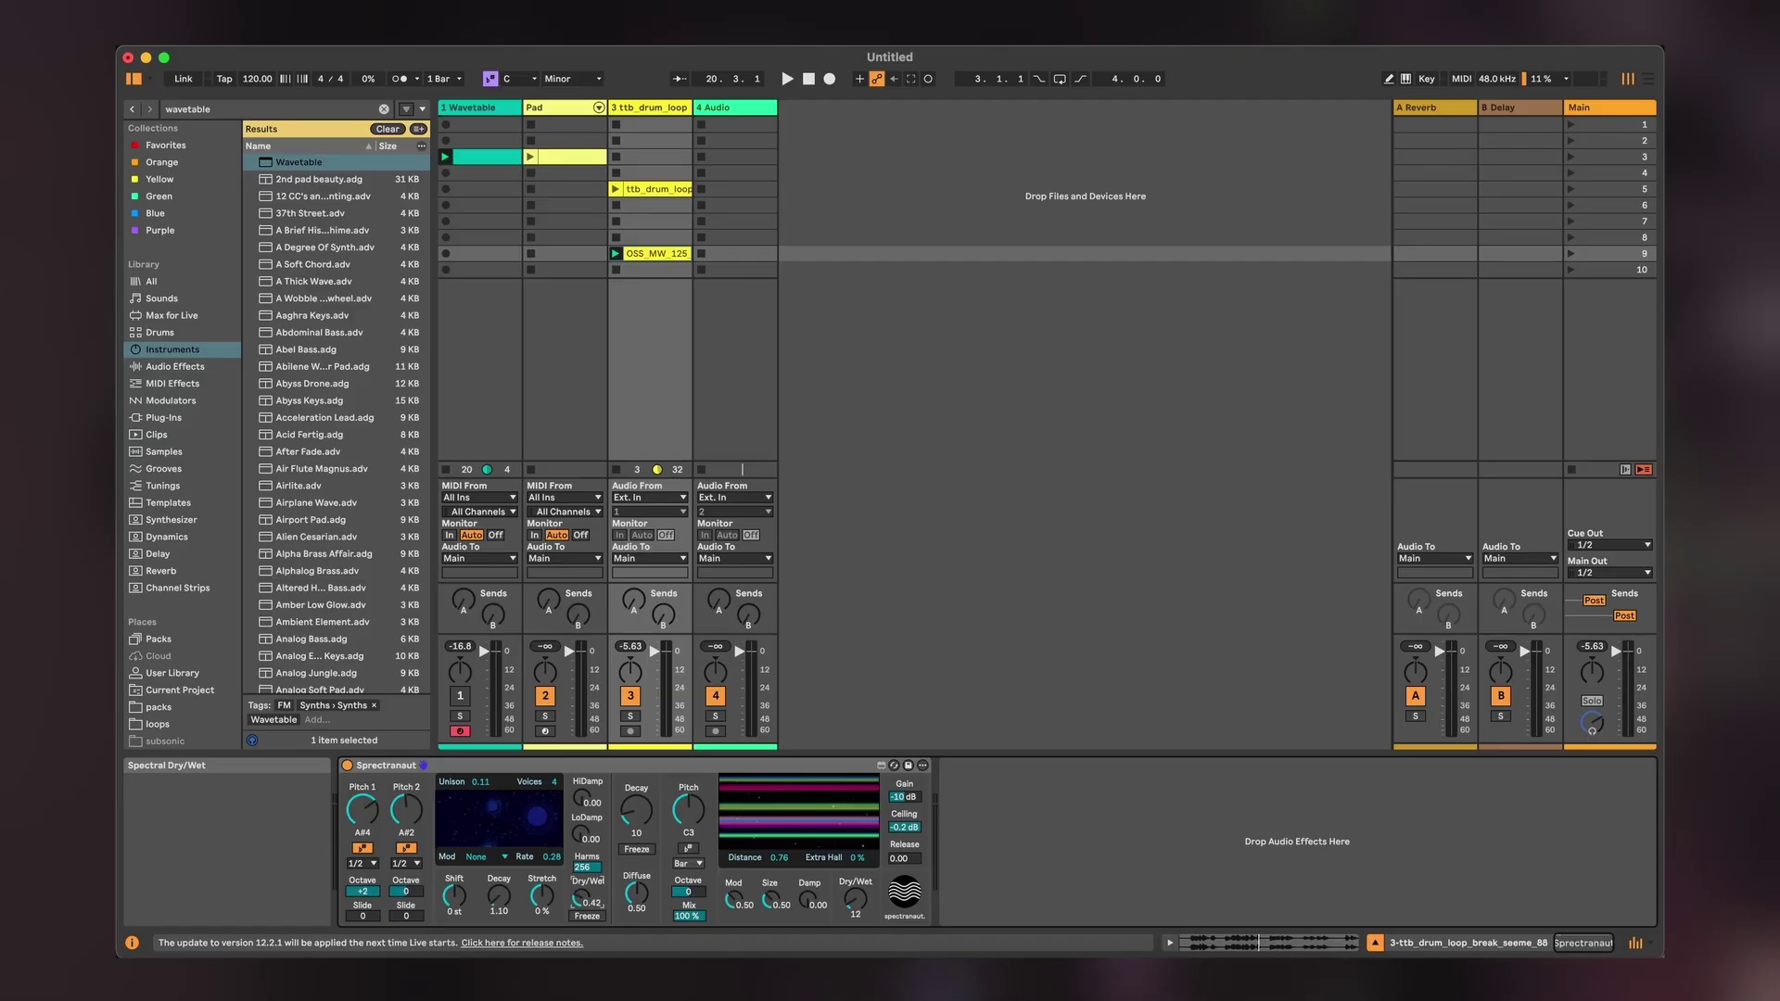
key("space")
left_click_drag(582, 901, 582, 890)
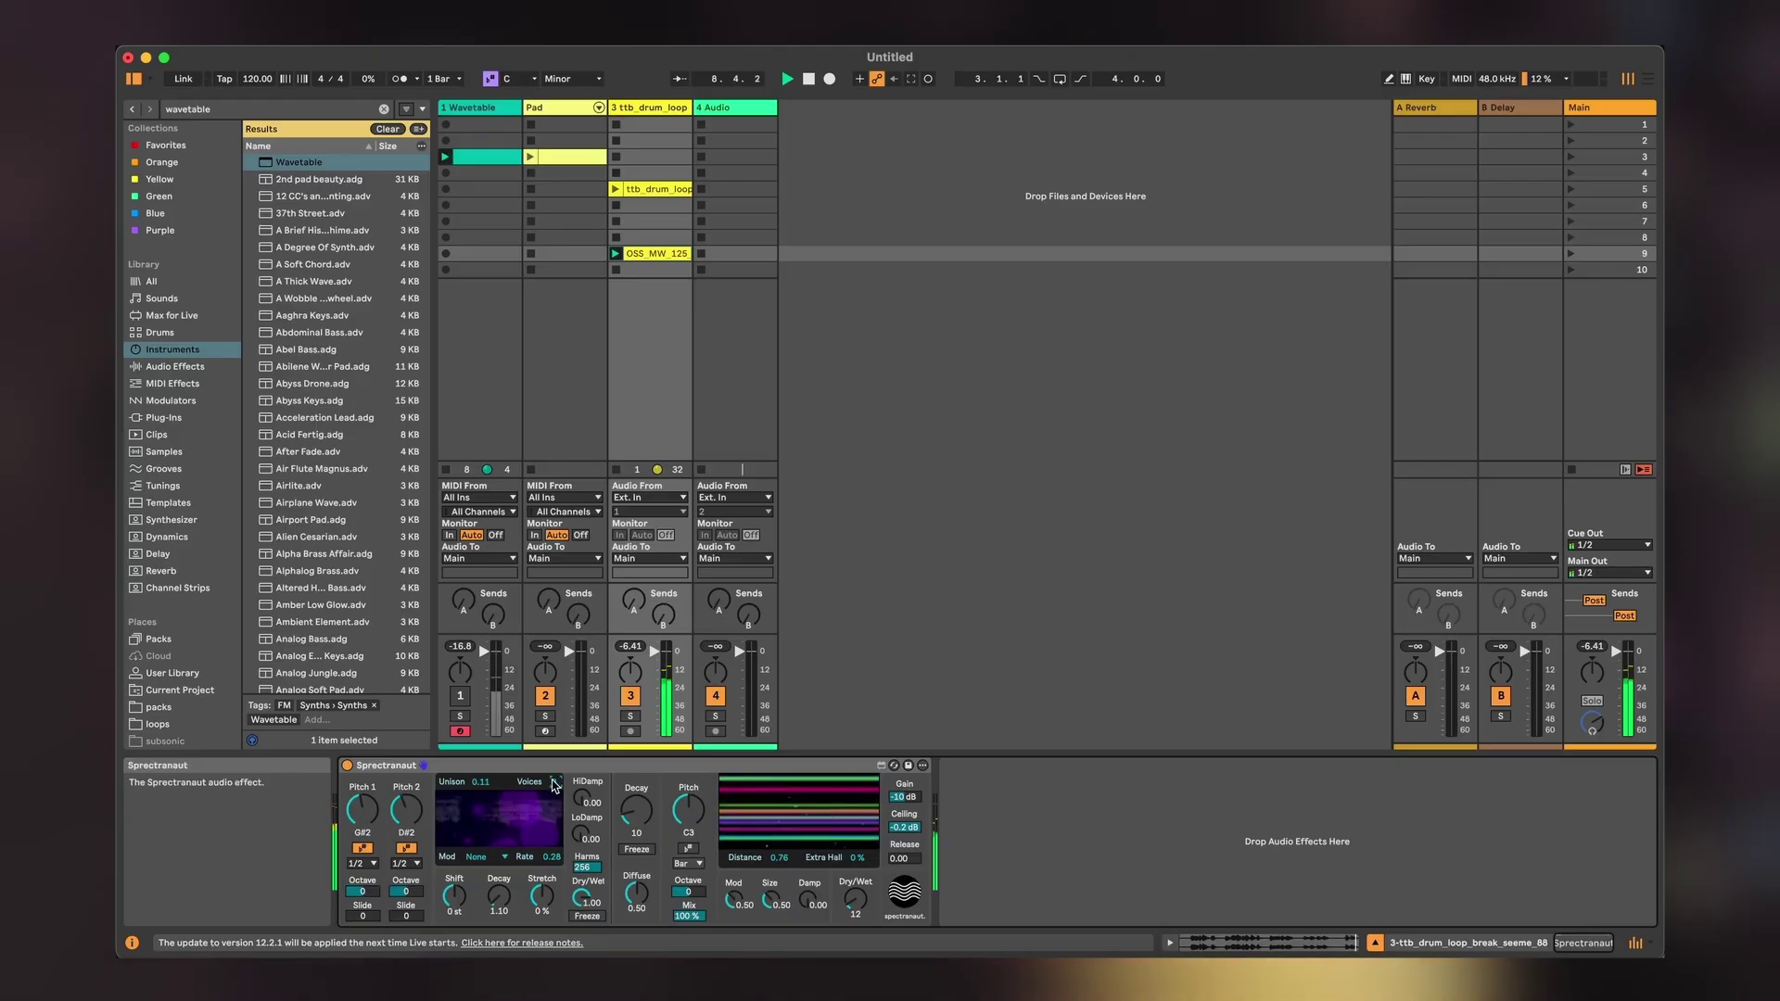
Set Spectranaut's unison voices to 4 and its modulation type to Chorus.
left_click_drag(554, 782, 554, 799)
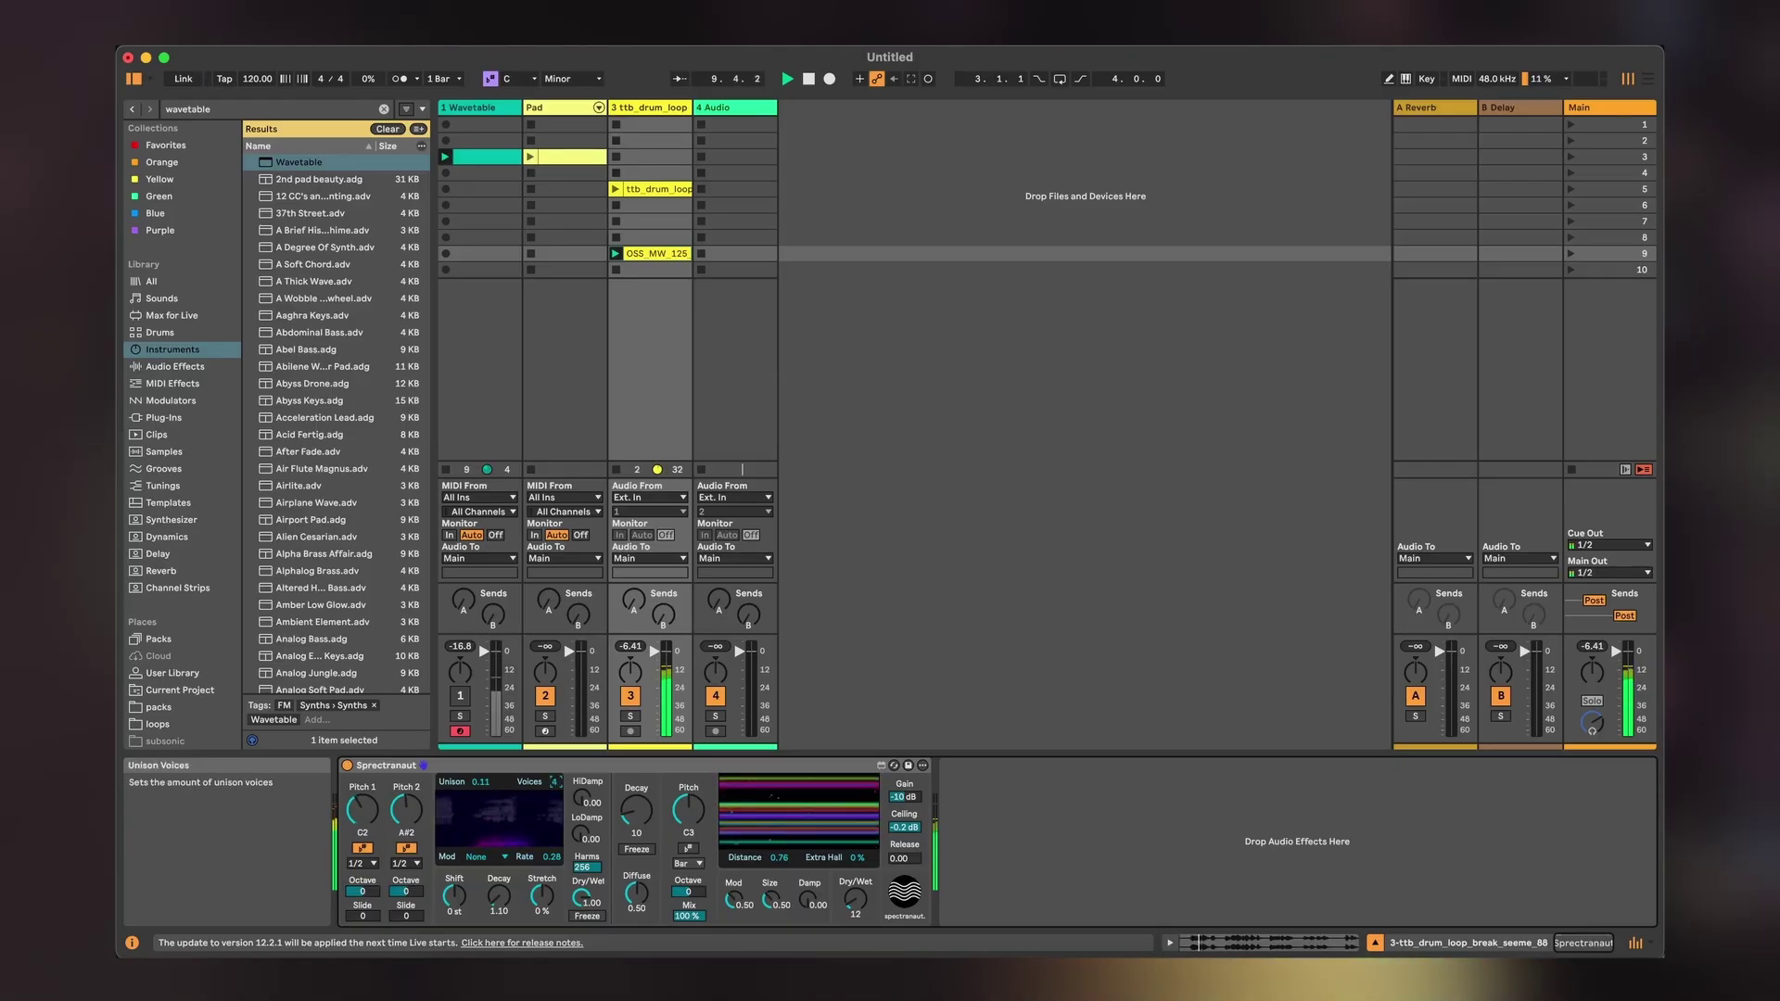
left_click(476, 860)
left_click(481, 881)
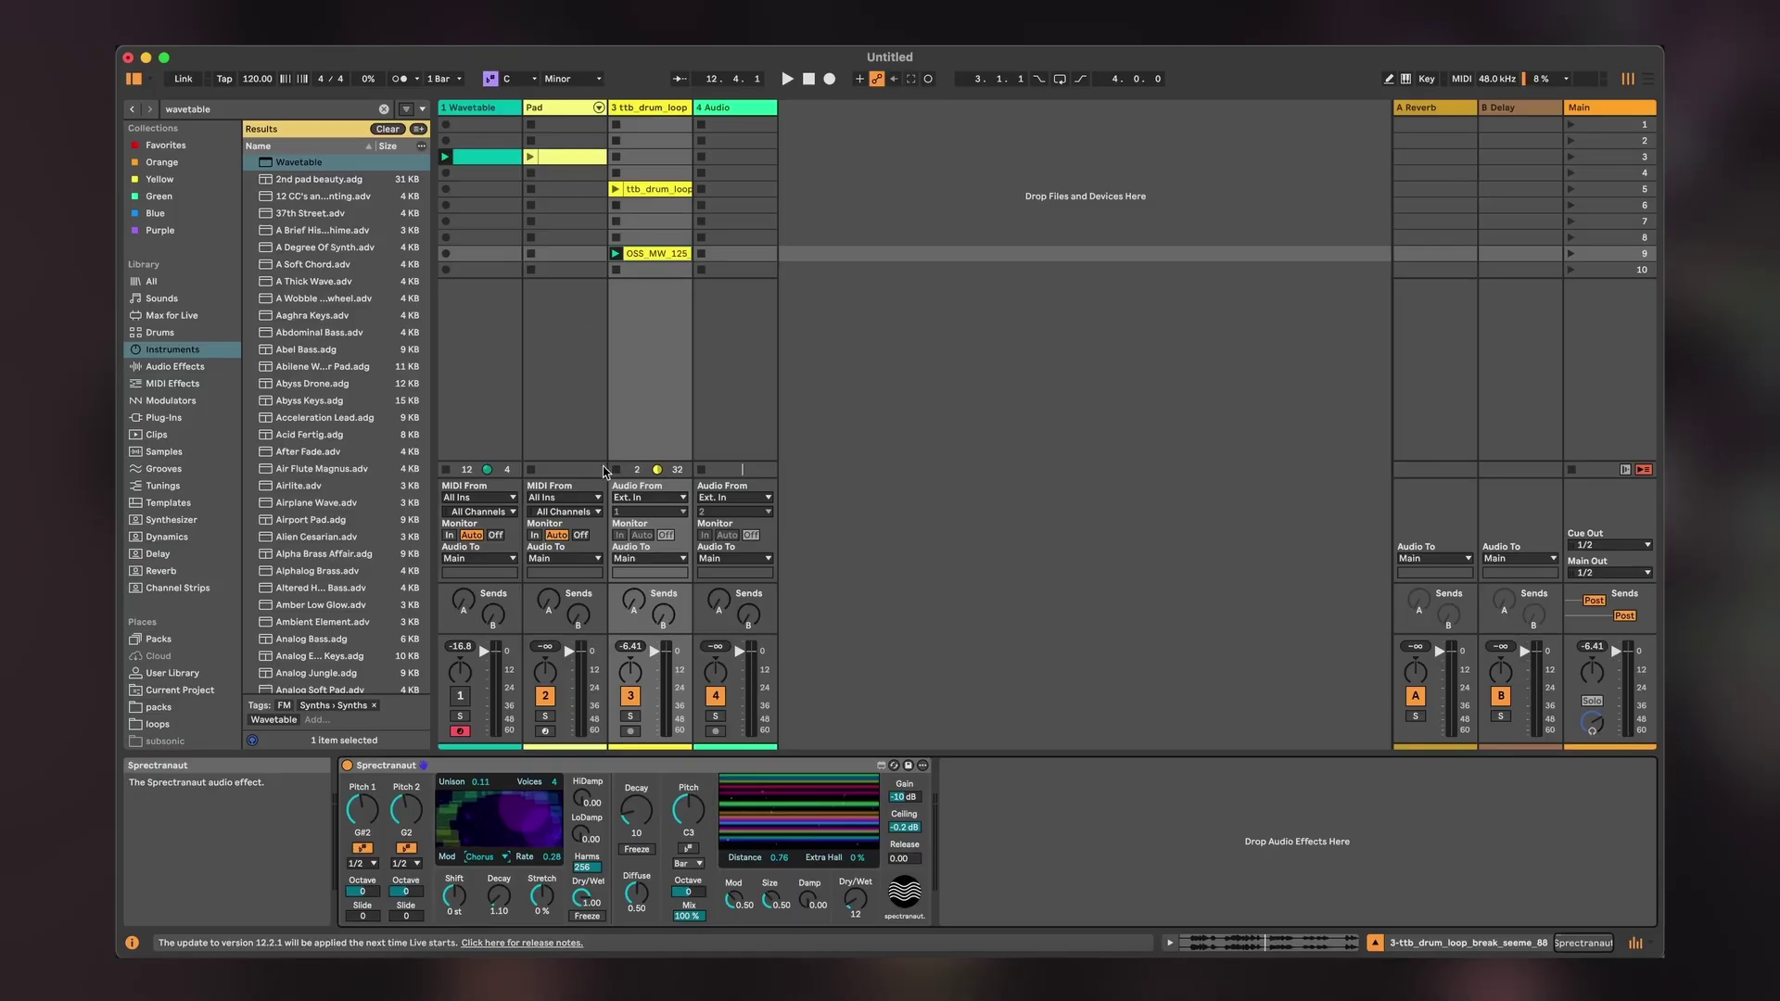
Move Spectranaut from the drum track to the end of the Pad track's device chain and look through that chain.
left_click(699, 770)
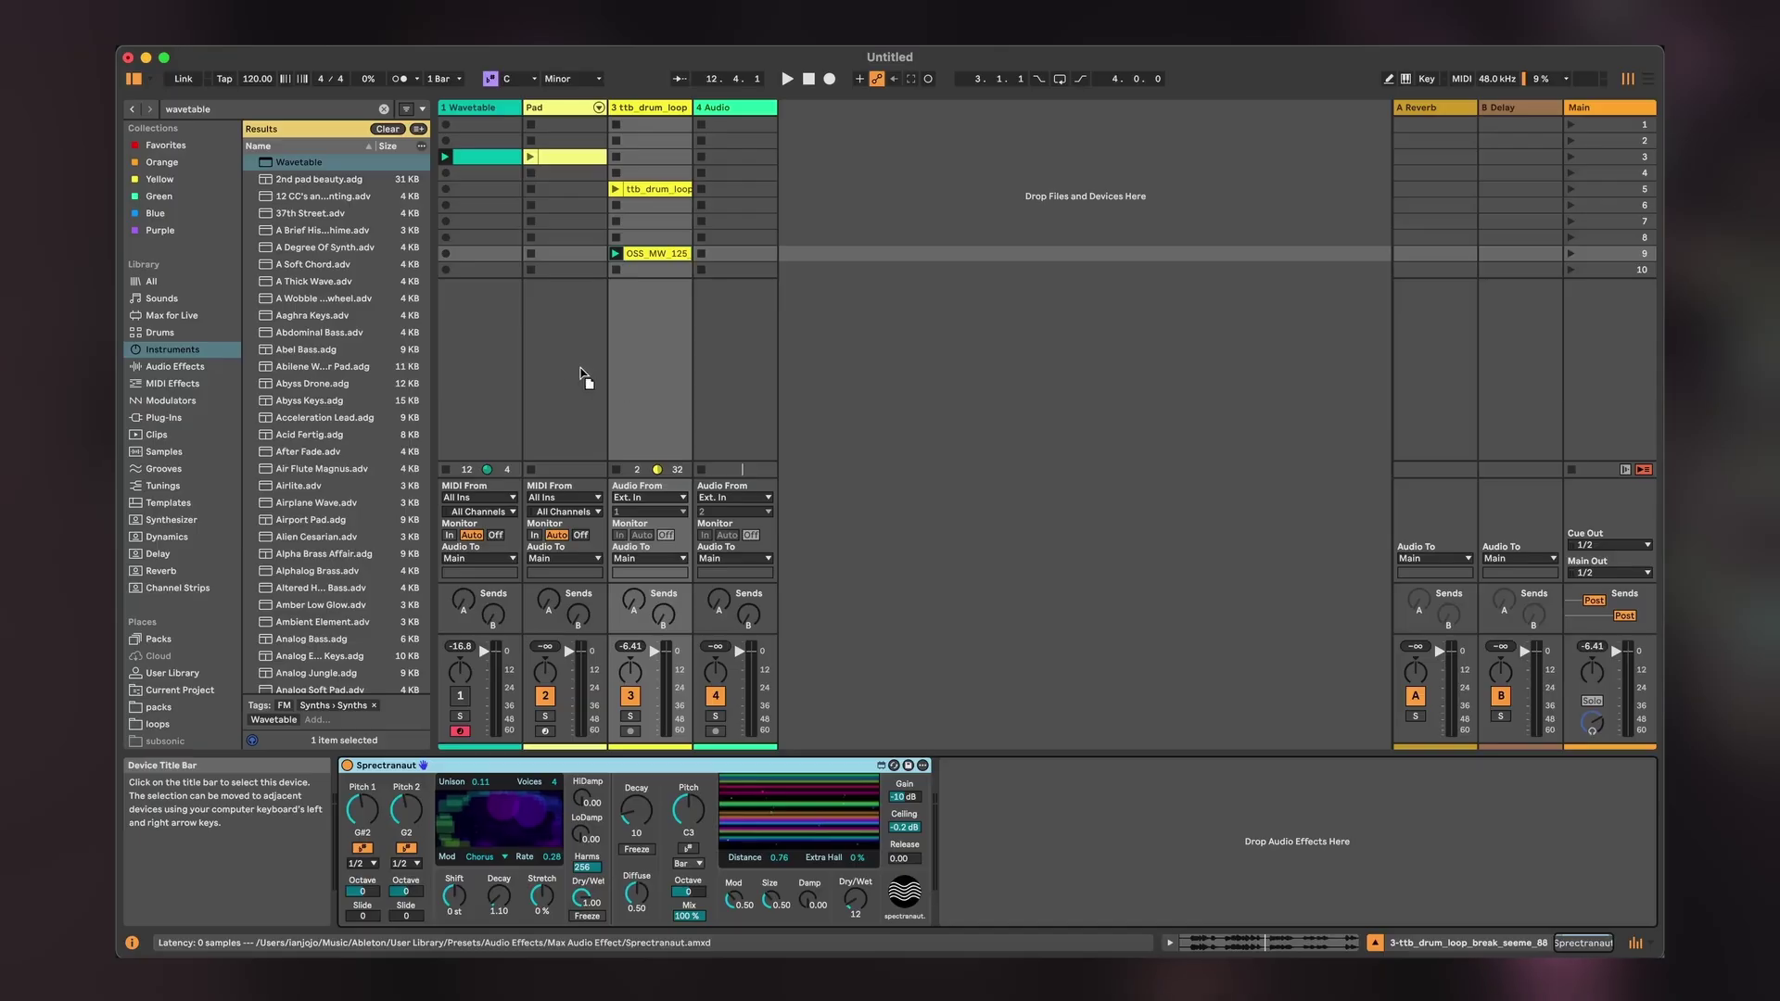
left_click_drag(585, 374, 564, 374)
scroll(907, 845, "left", 15)
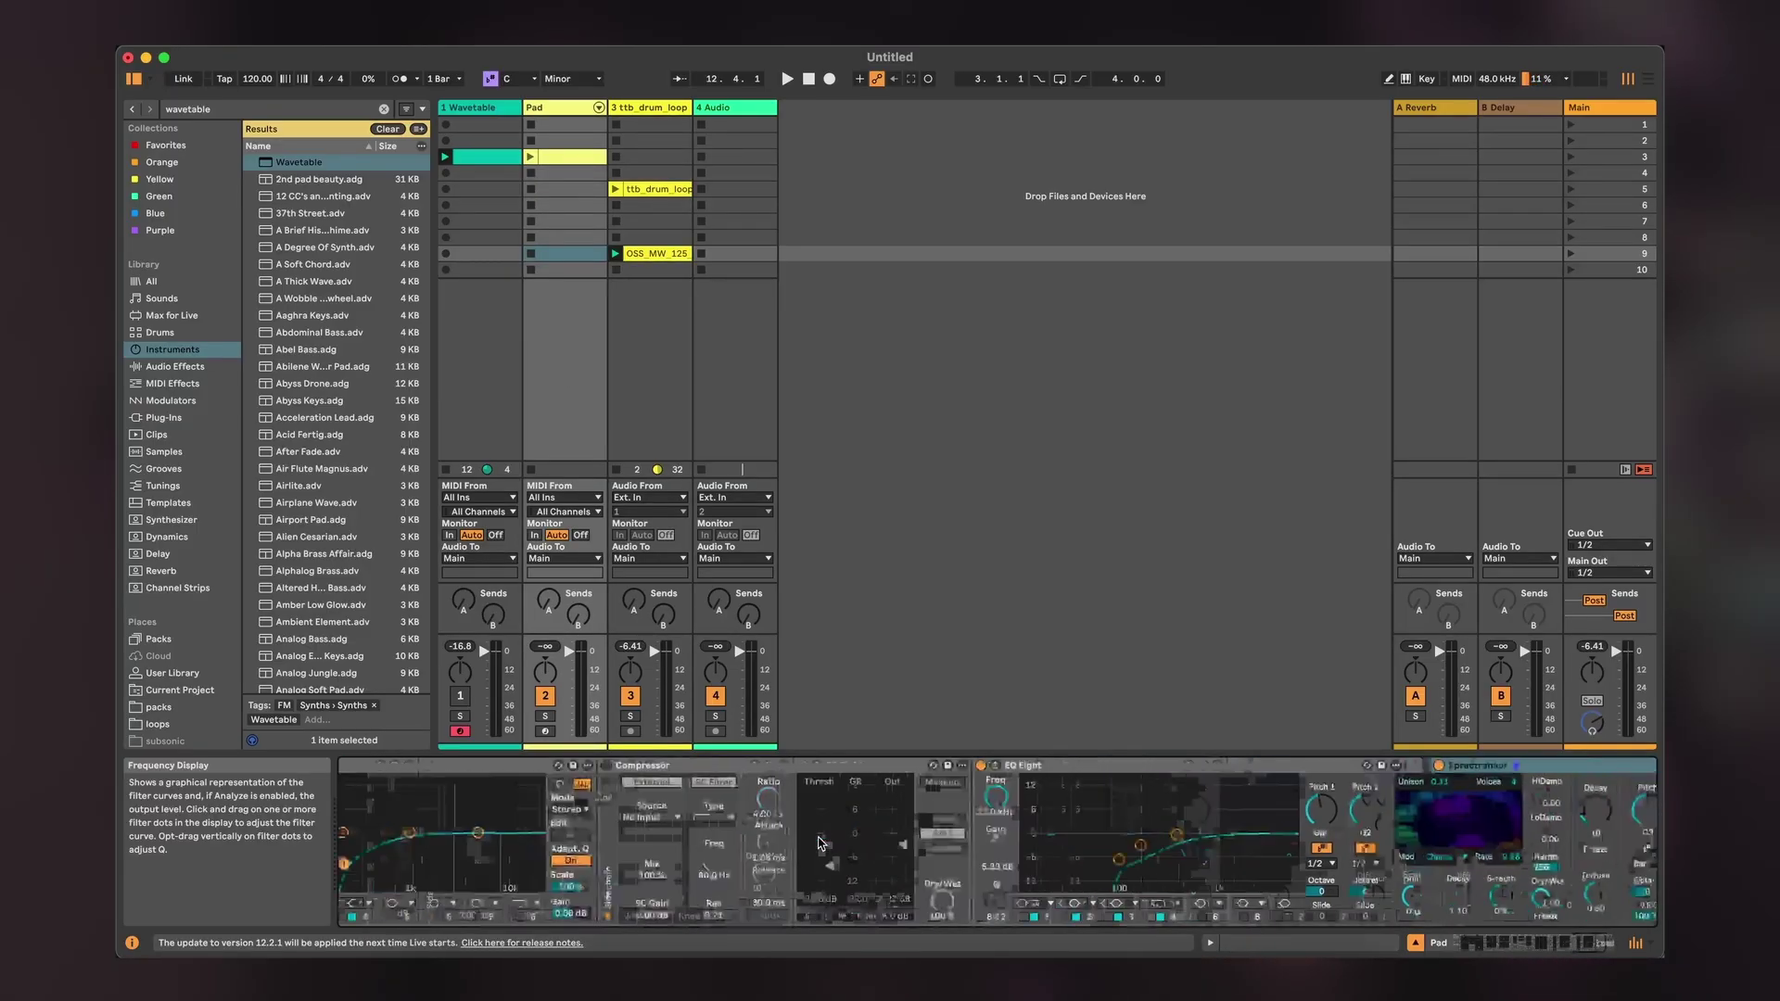
scroll(821, 844, "left", 10)
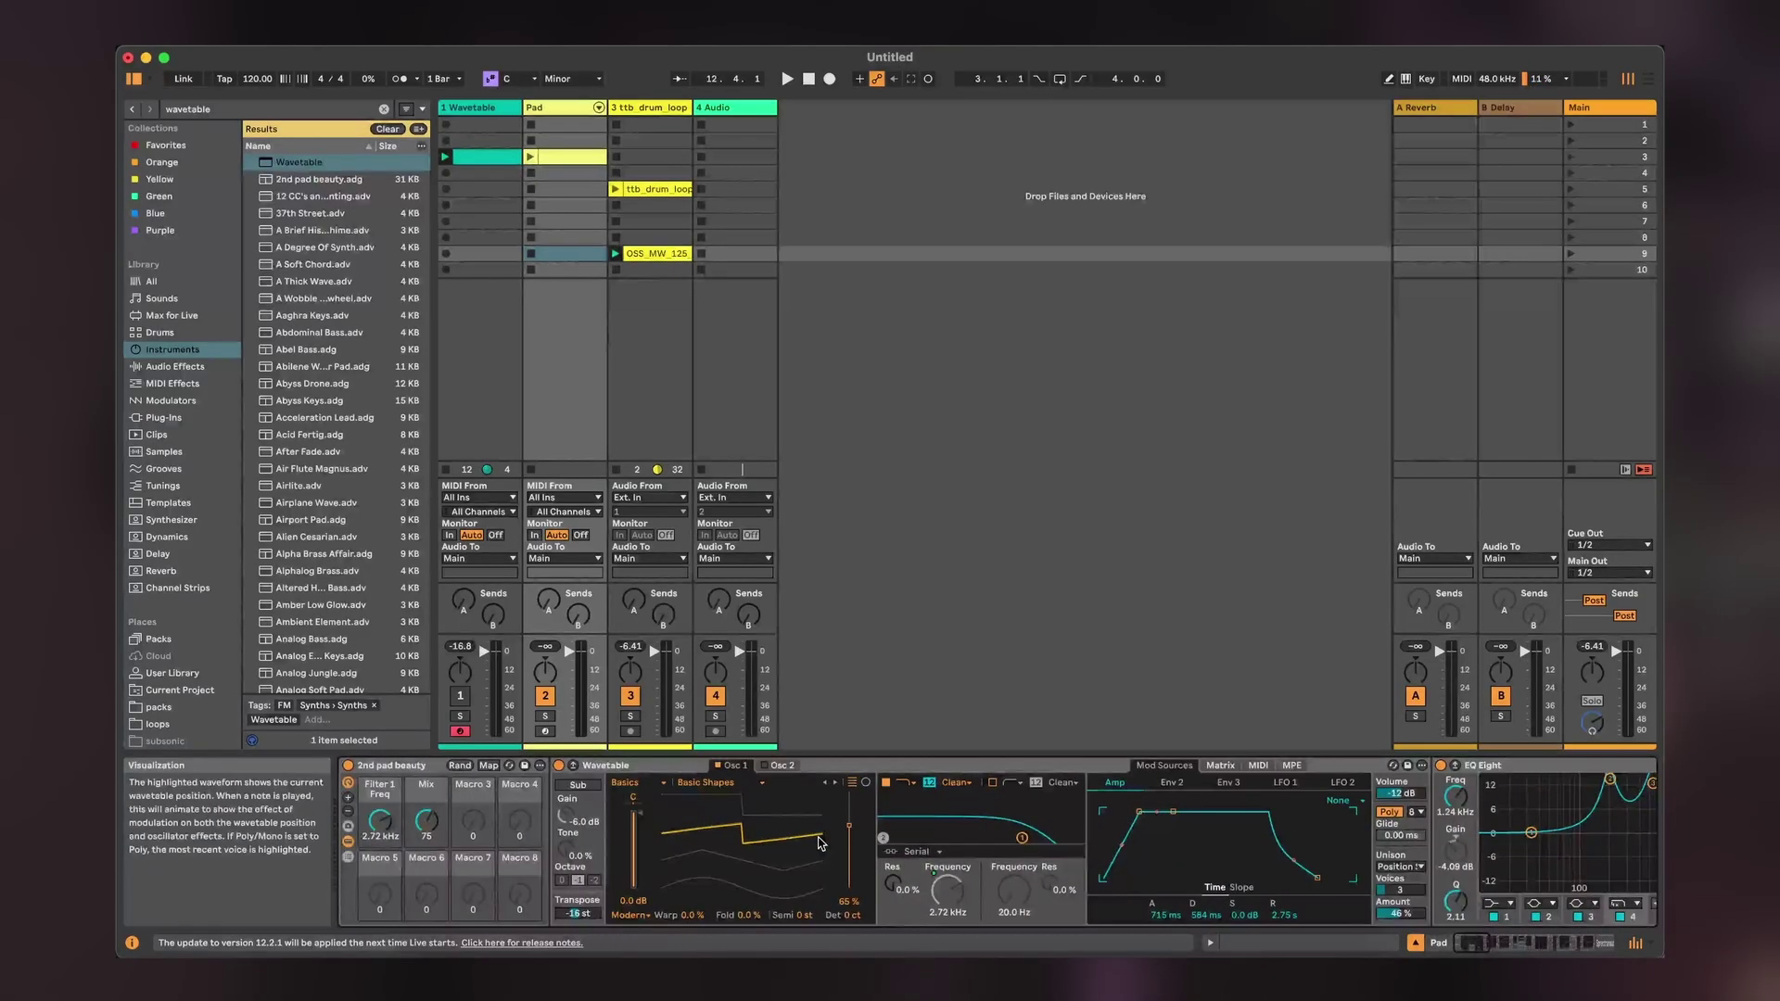
scroll(820, 844, "right", 15)
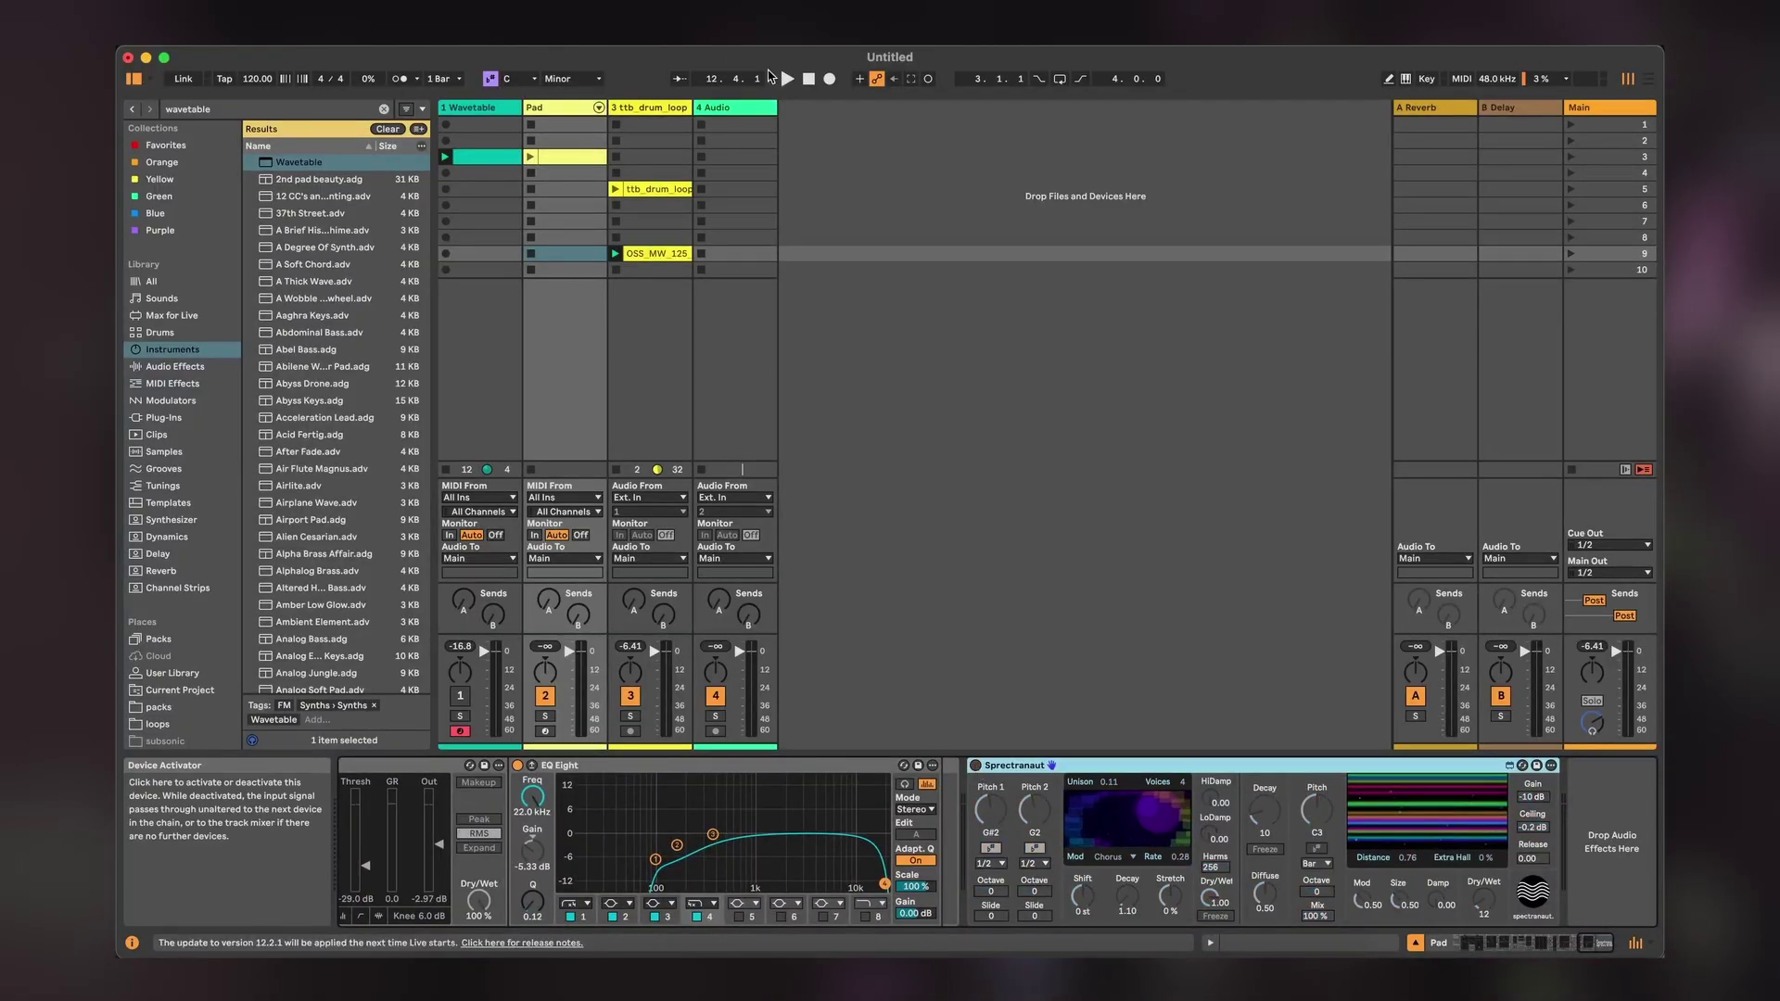
Open the Pad track's clip in the third slot and select its long C3 note.
double_click(556, 157)
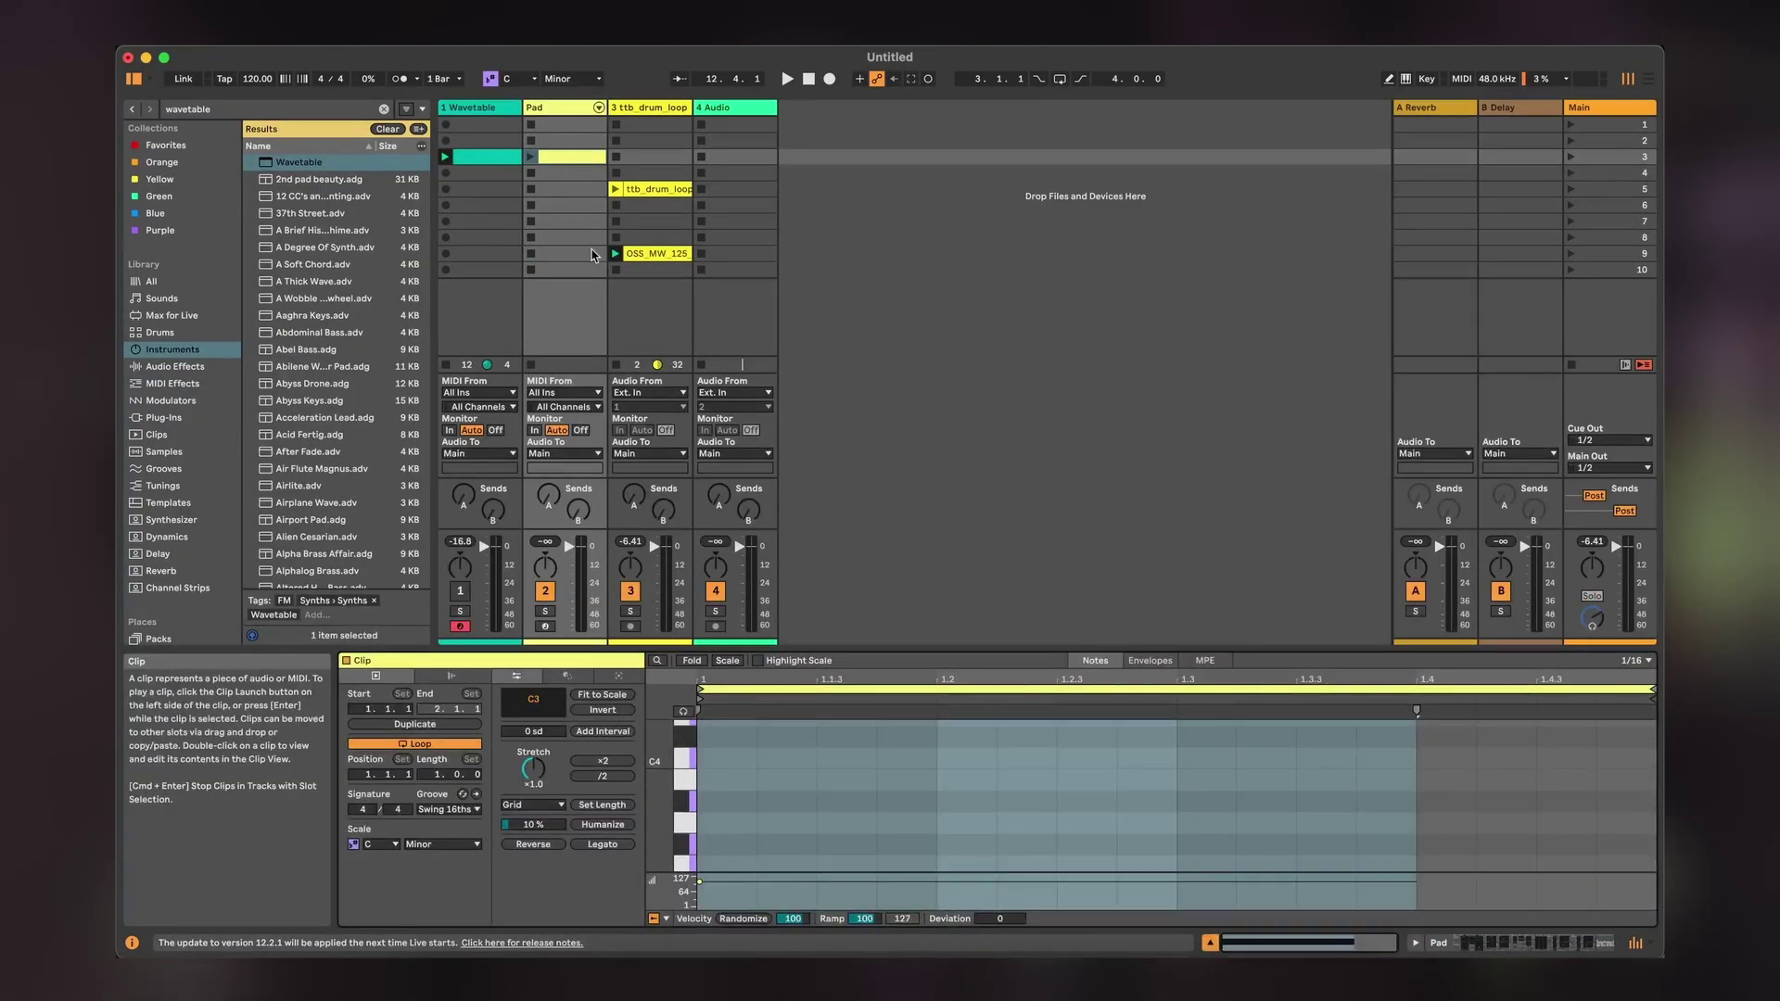
left_click(757, 872)
double_click(781, 812)
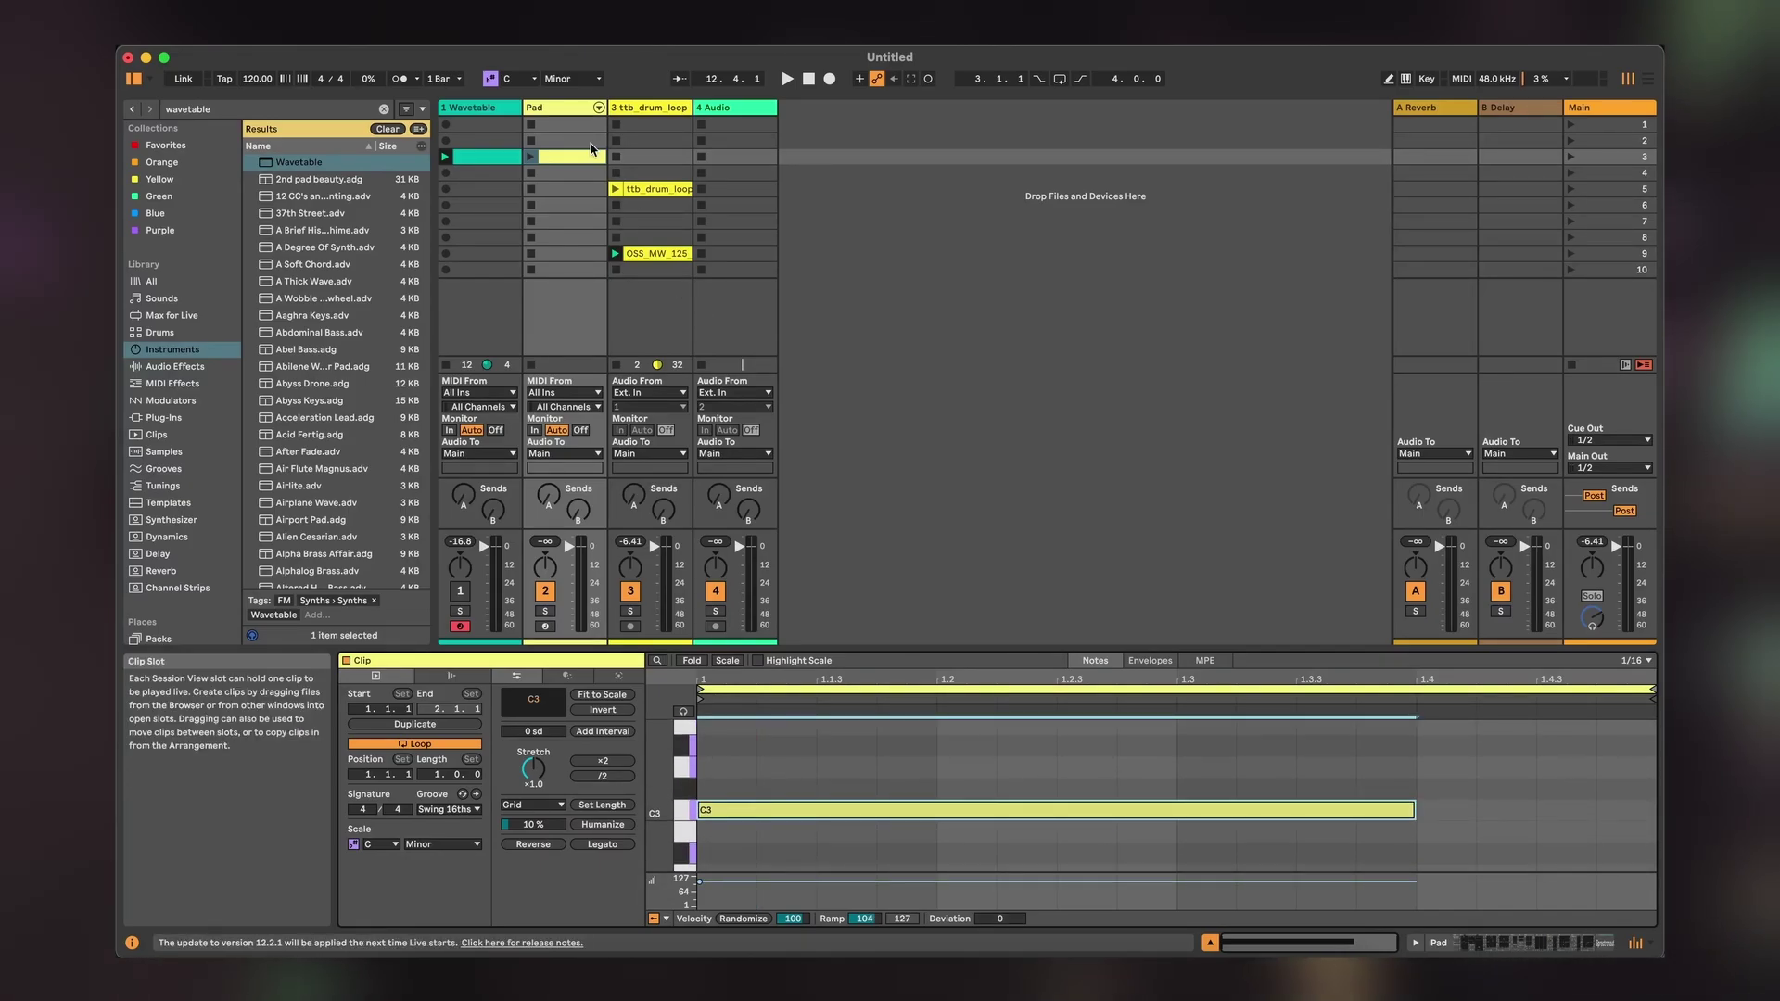
Mute the ttb_drum_loop track and play the Pad clip.
left_click(630, 591)
left_click(531, 157)
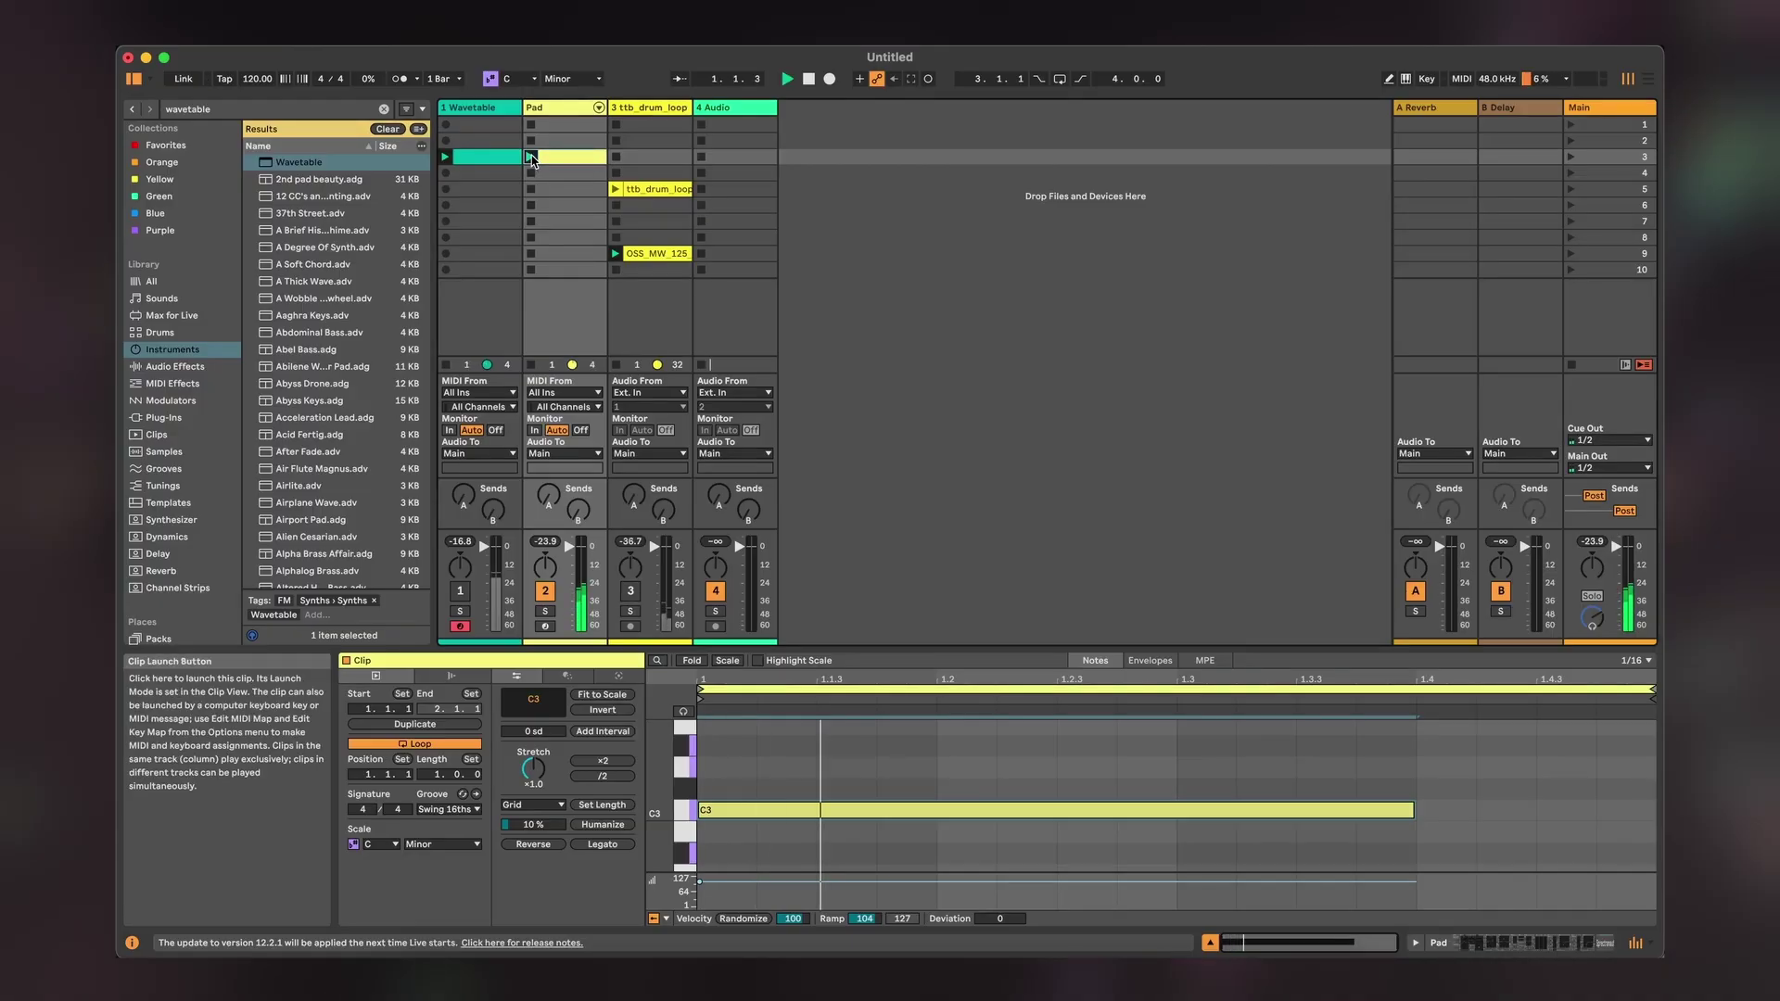
On the Pad track's Spectranaut, set the spectral Decay to 4.88, the modulation Rate to 0.12 and the reverb Dry/Wet to 65.
left_click(570, 110)
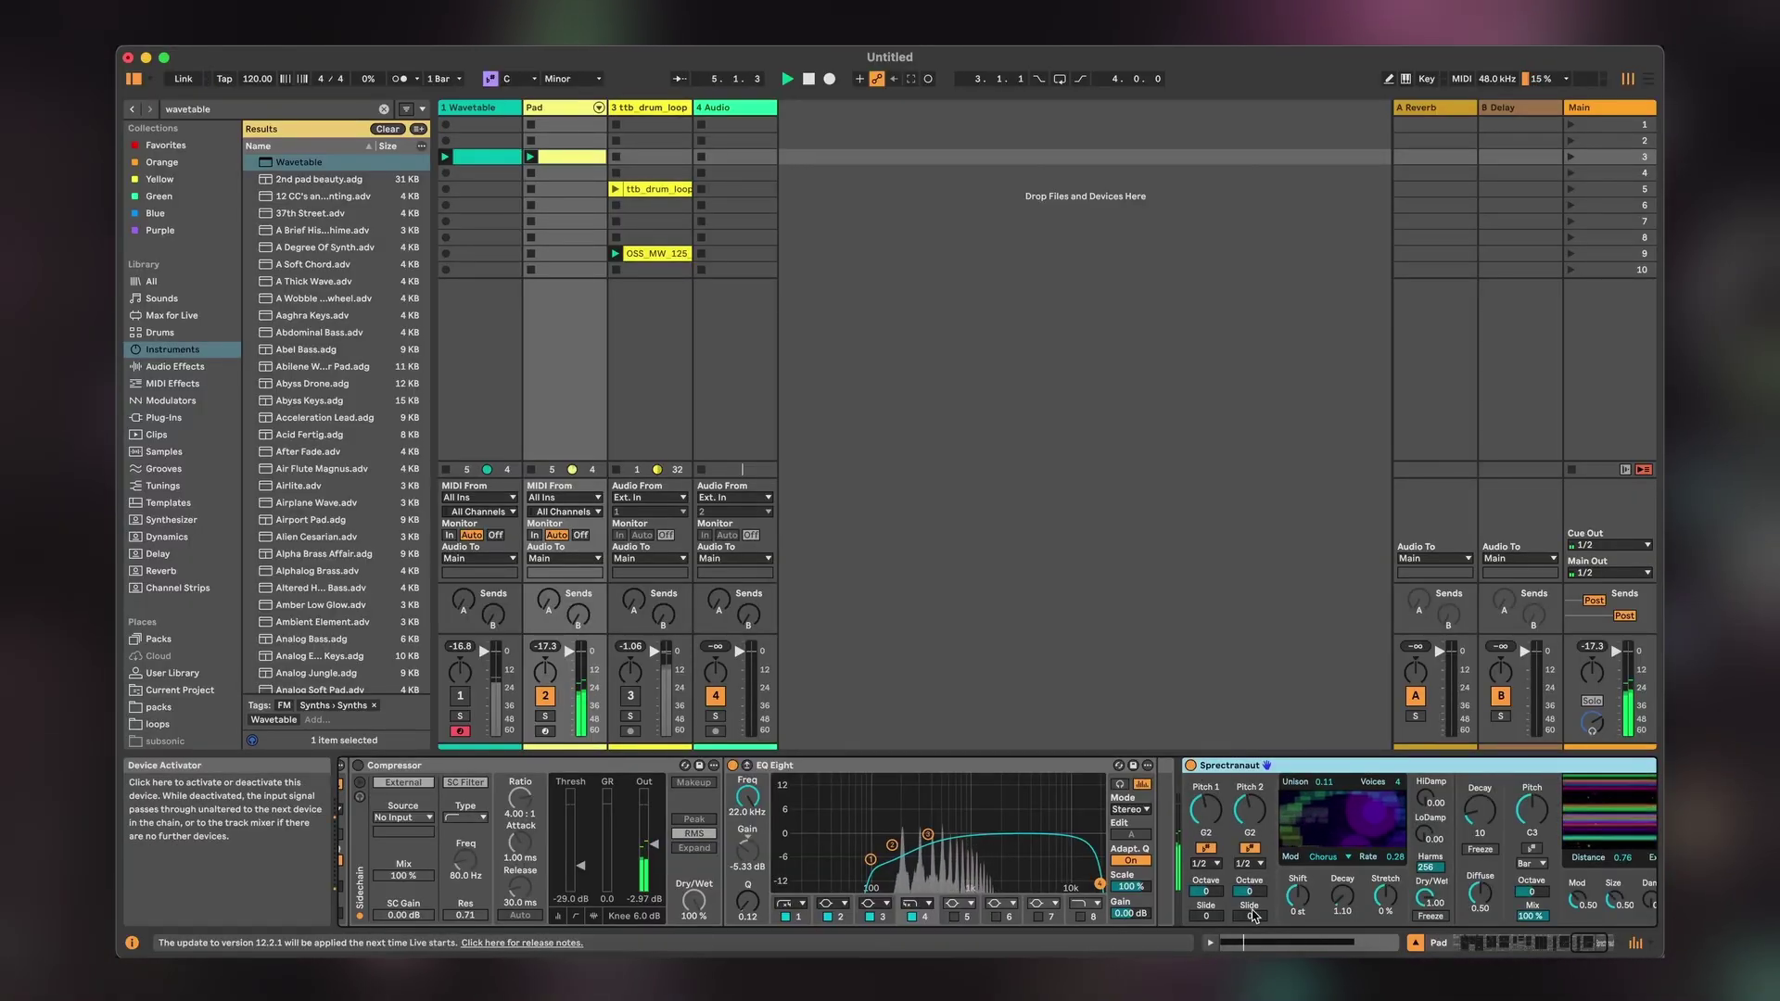
scroll(1423, 885, "right", 5)
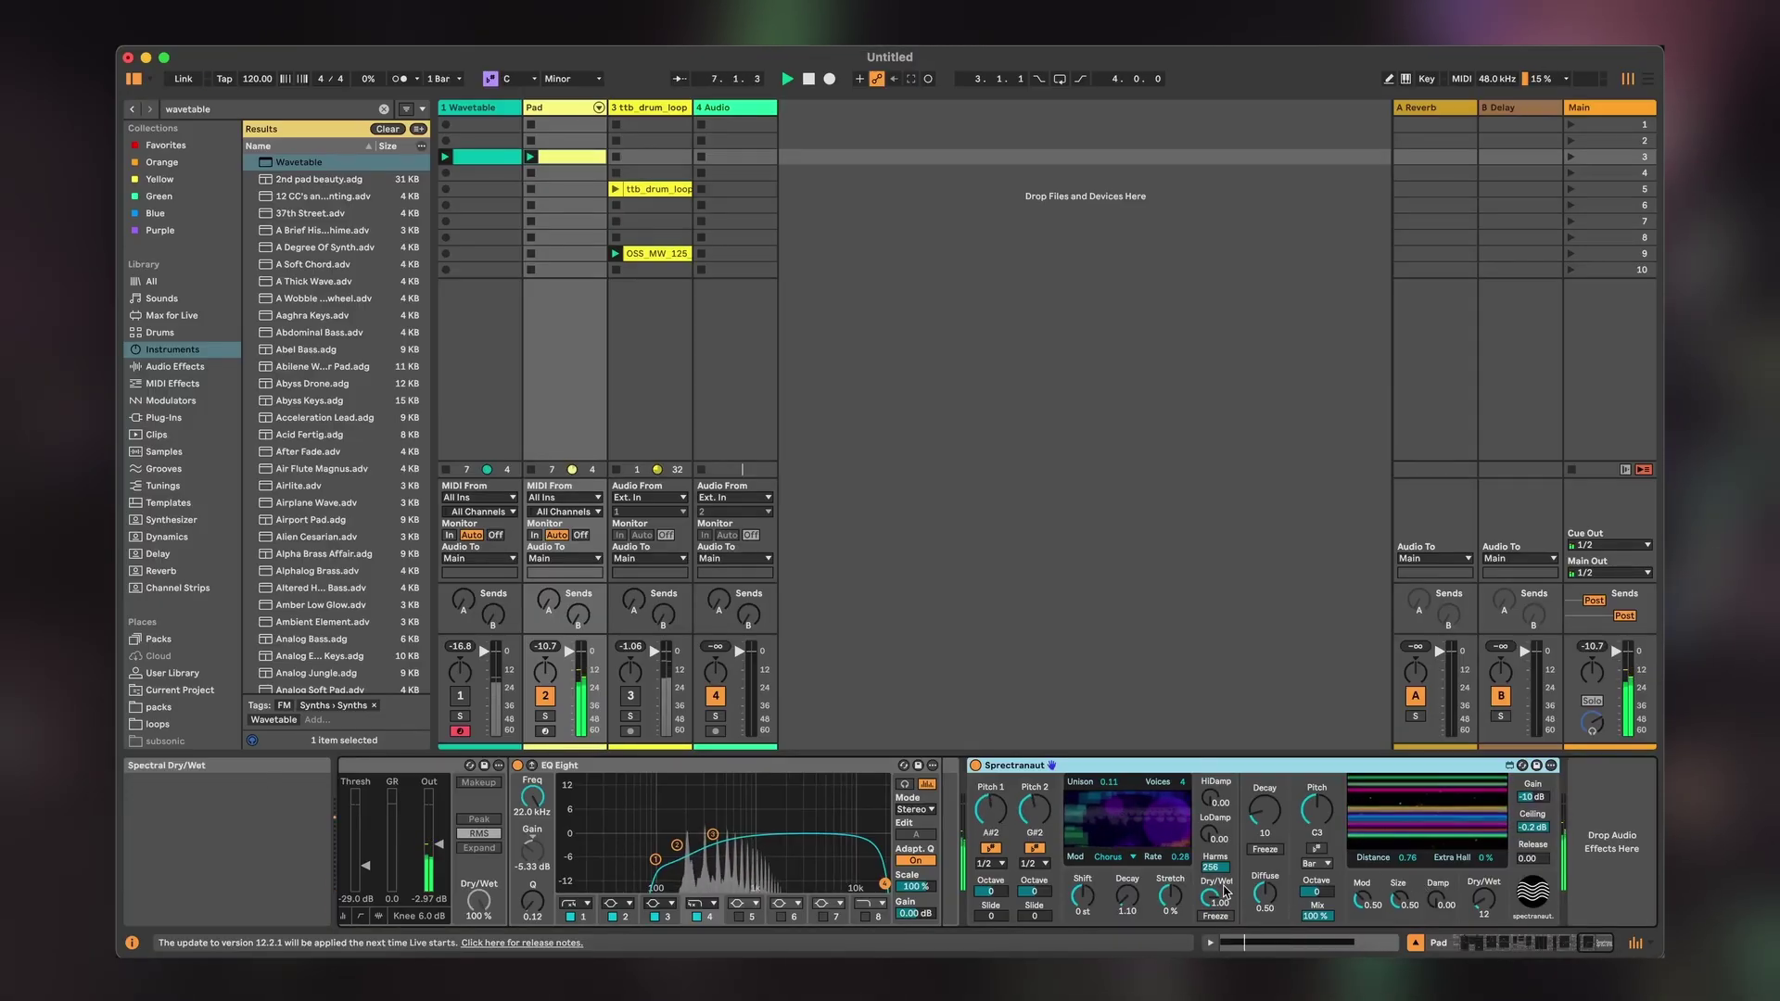
left_click_drag(1132, 900, 1132, 871)
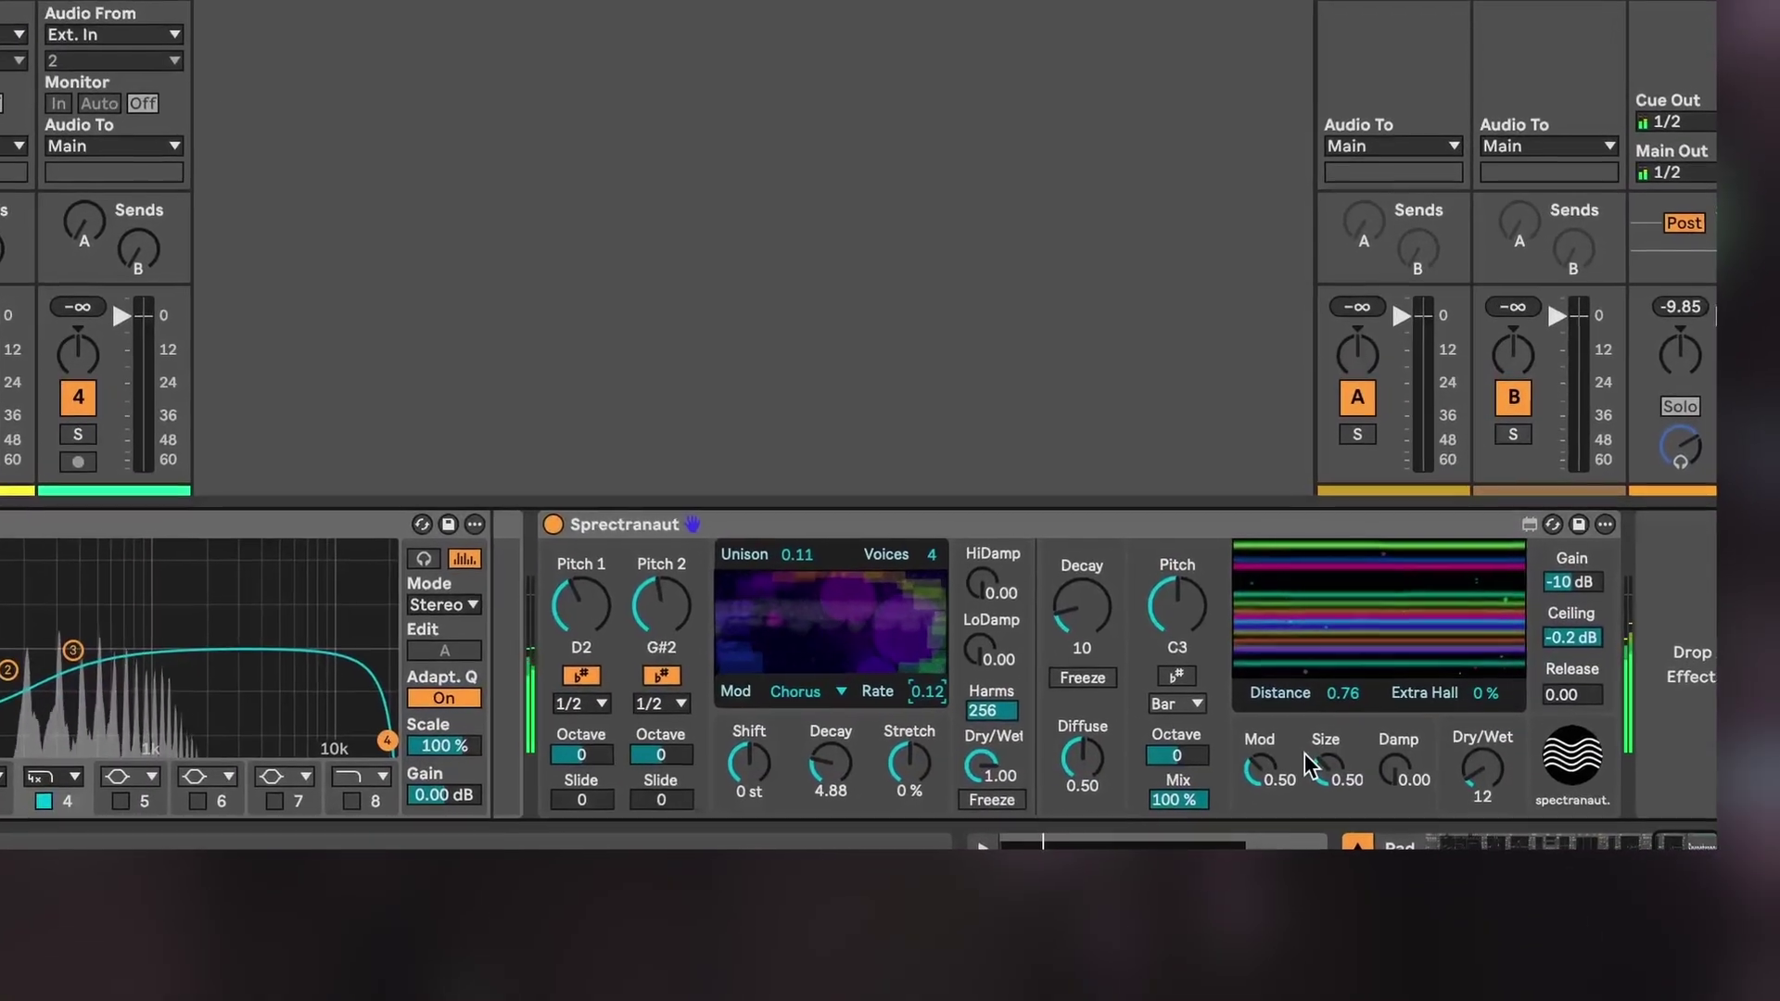
left_click(1482, 781)
left_click_drag(1482, 780, 1494, 737)
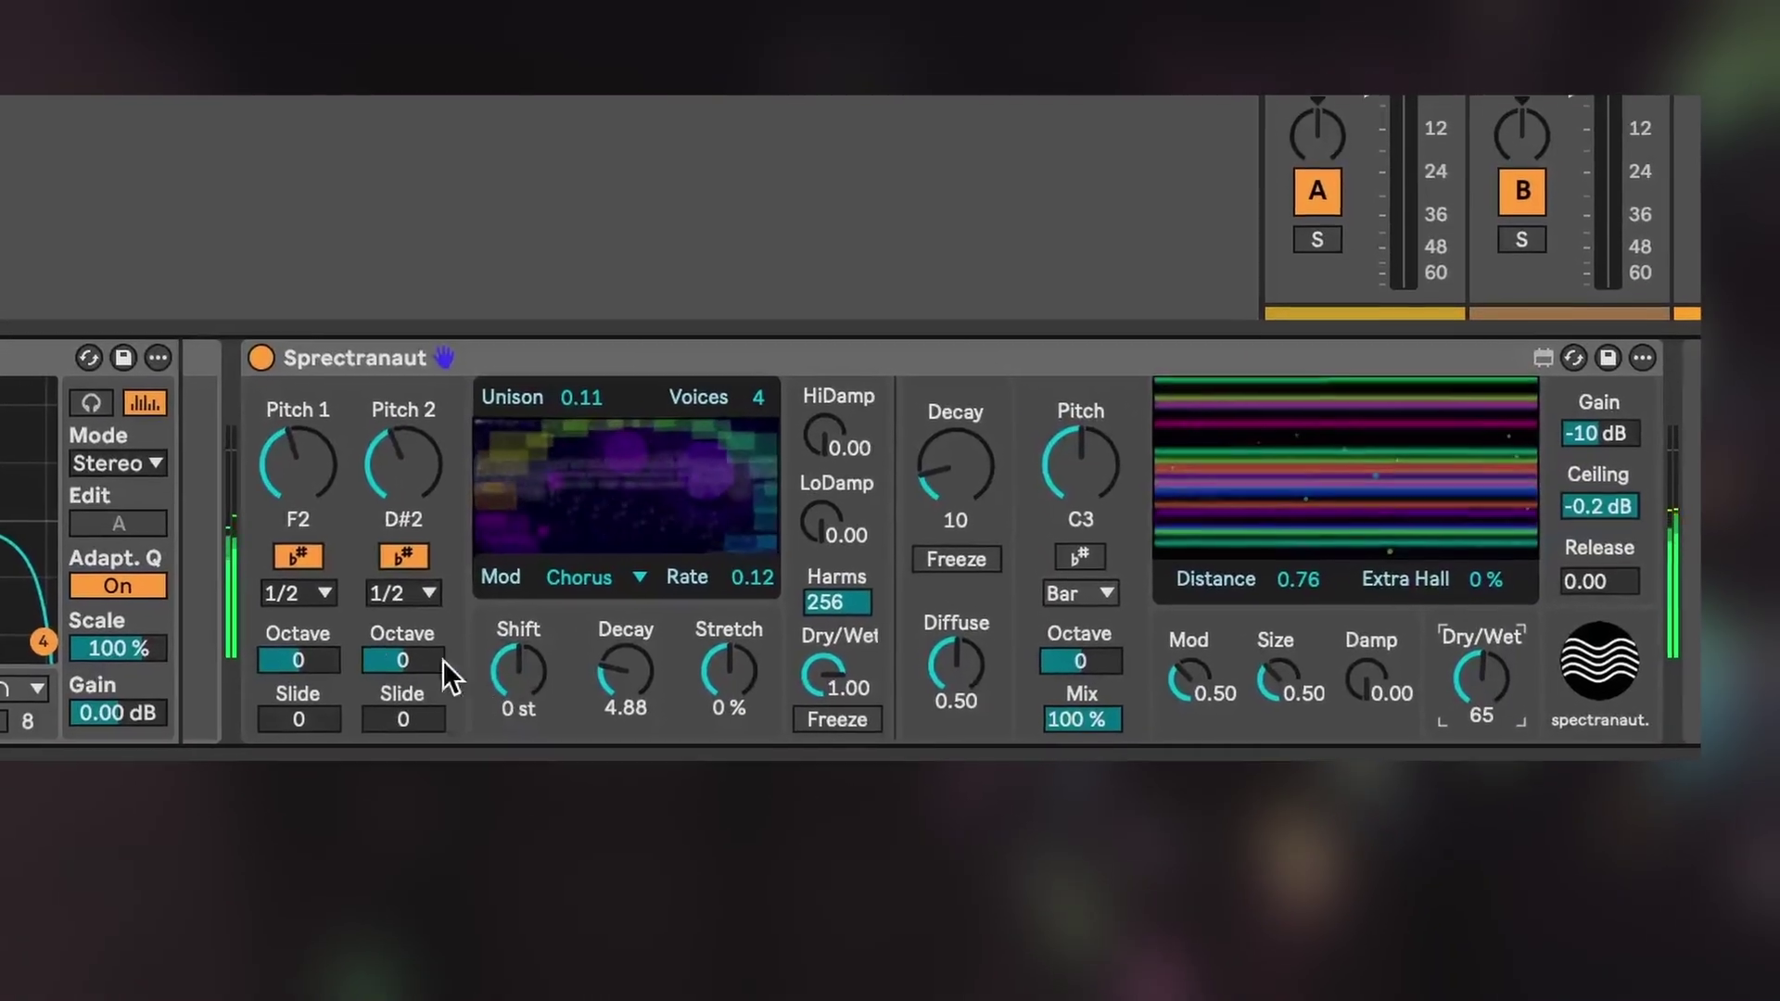
Set Spectranaut's Pitch 1 Octave to +1 and its Unison to 0.11 with 2 Voices.
left_click(335, 672)
mouse_move(193, 625)
left_mouse_down()
mouse_move(193, 607)
mouse_move(197, 629)
left_mouse_up()
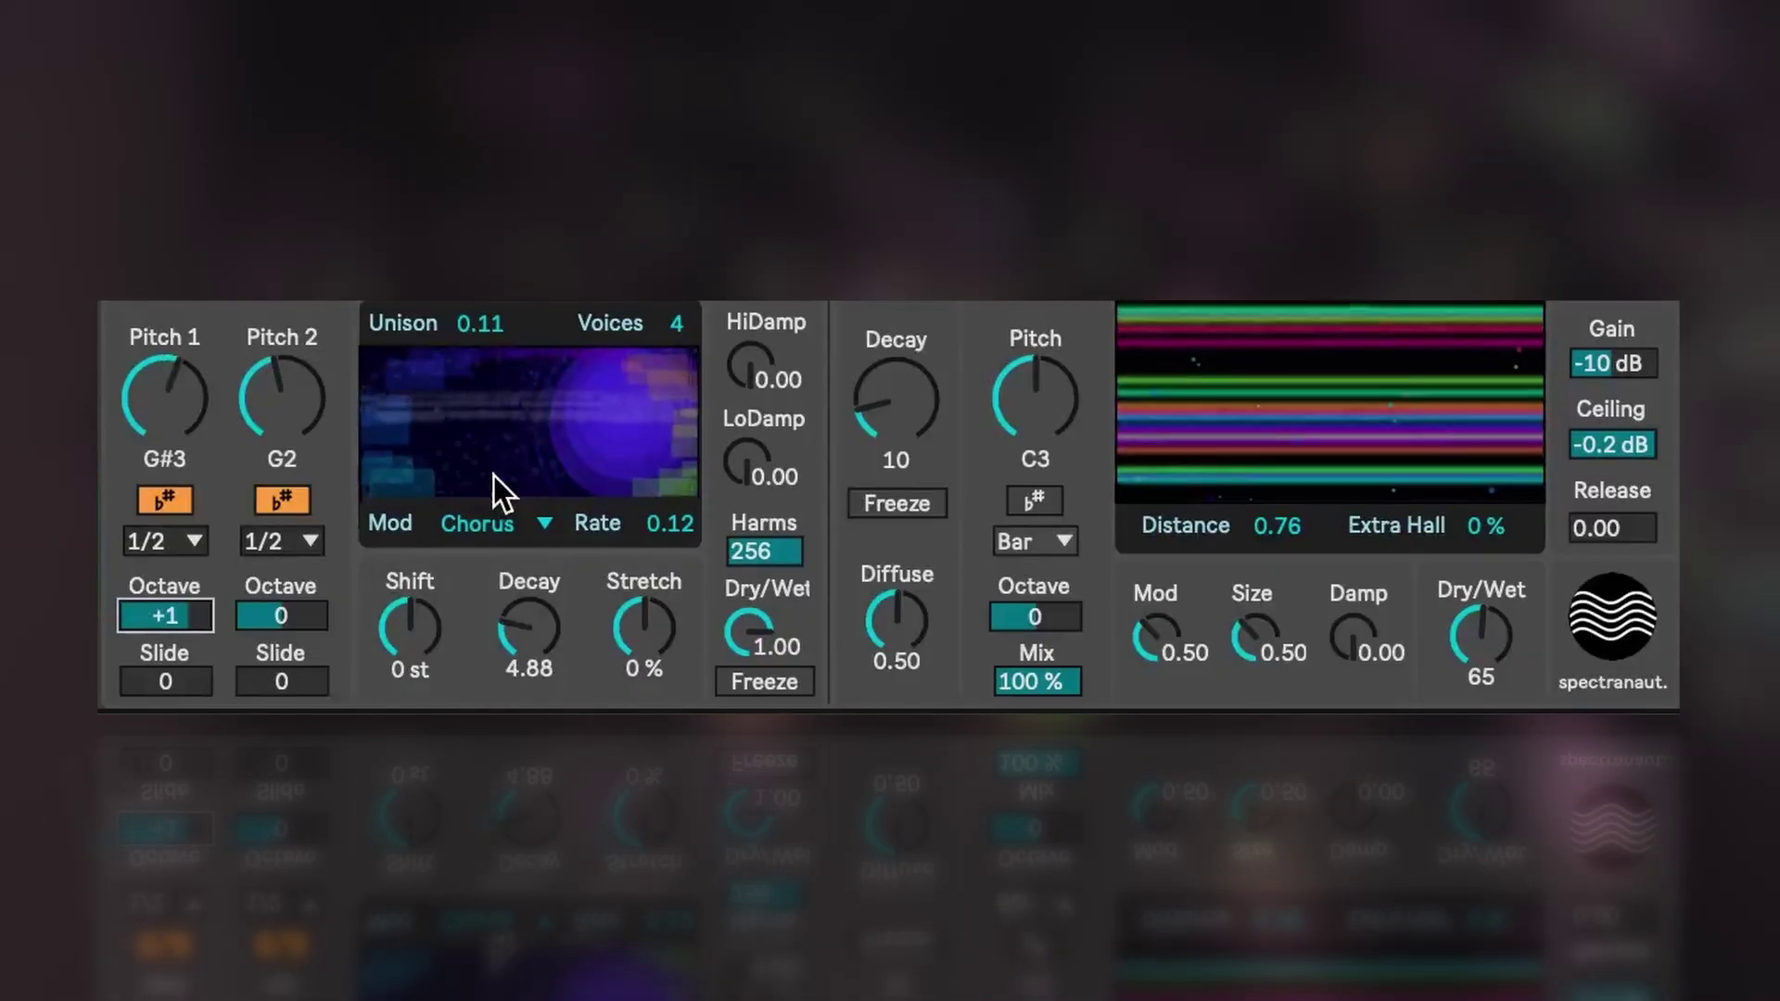
mouse_move(479, 324)
left_mouse_down()
mouse_move(479, 364)
mouse_move(479, 345)
left_mouse_up()
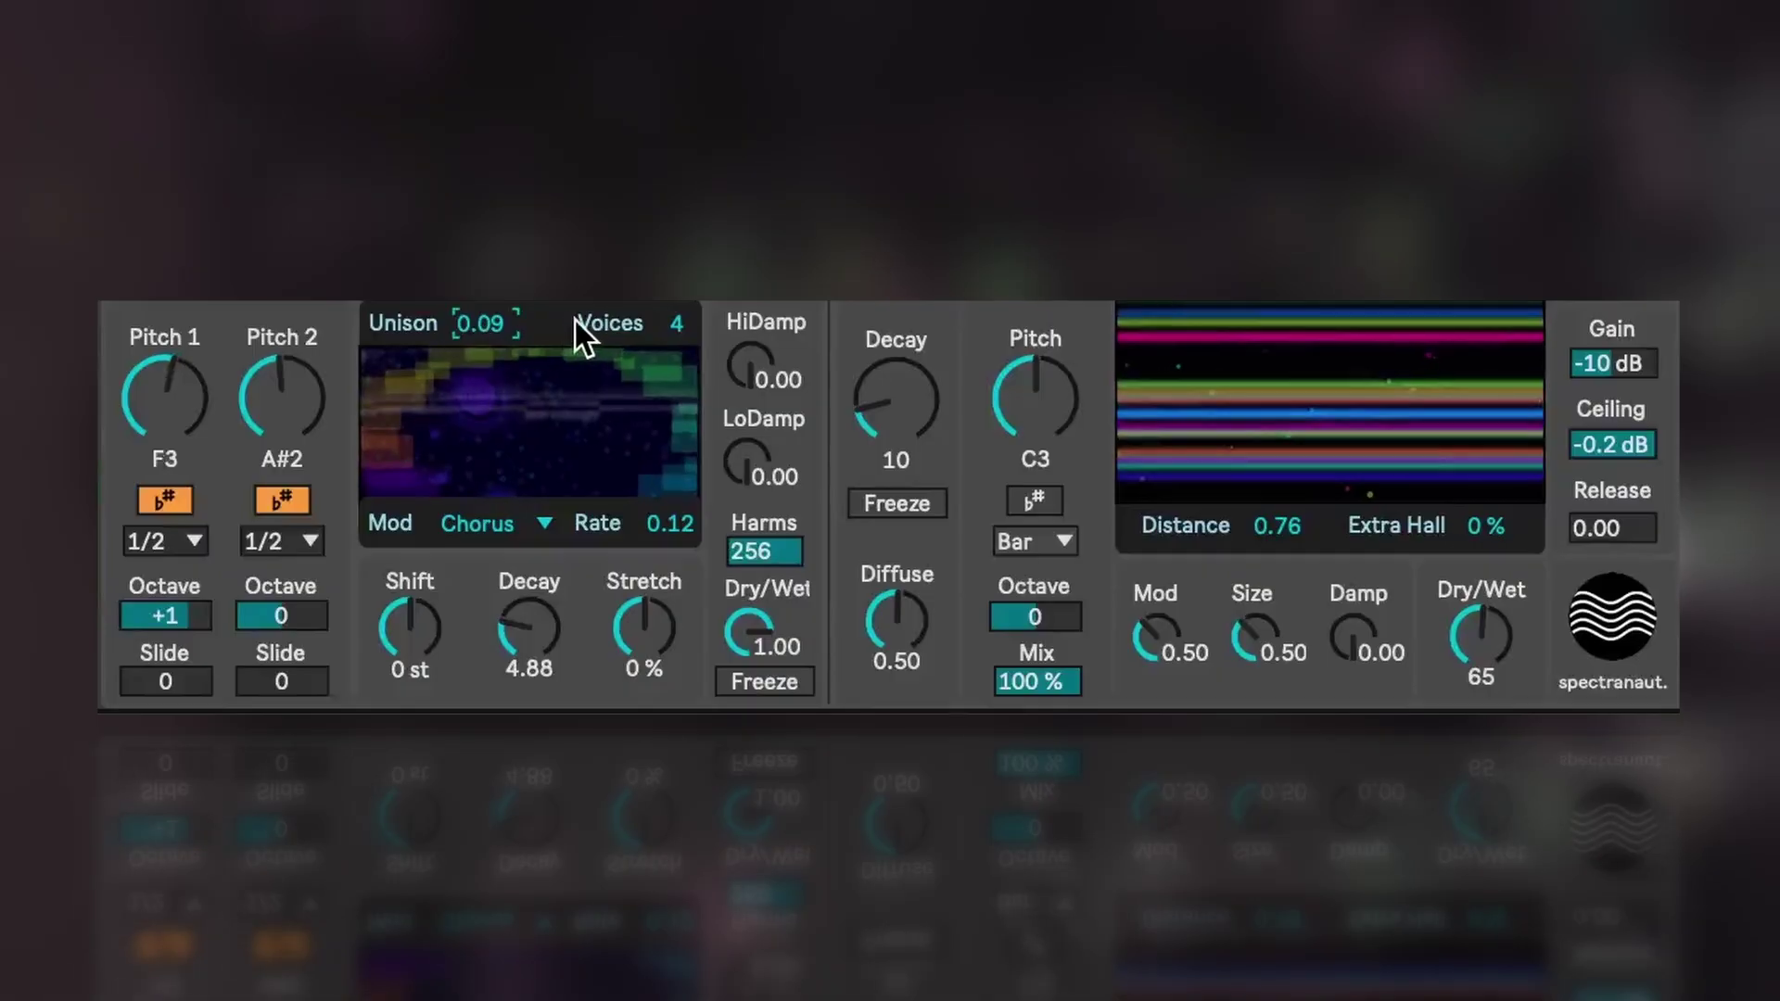
left_click_drag(675, 322, 676, 315)
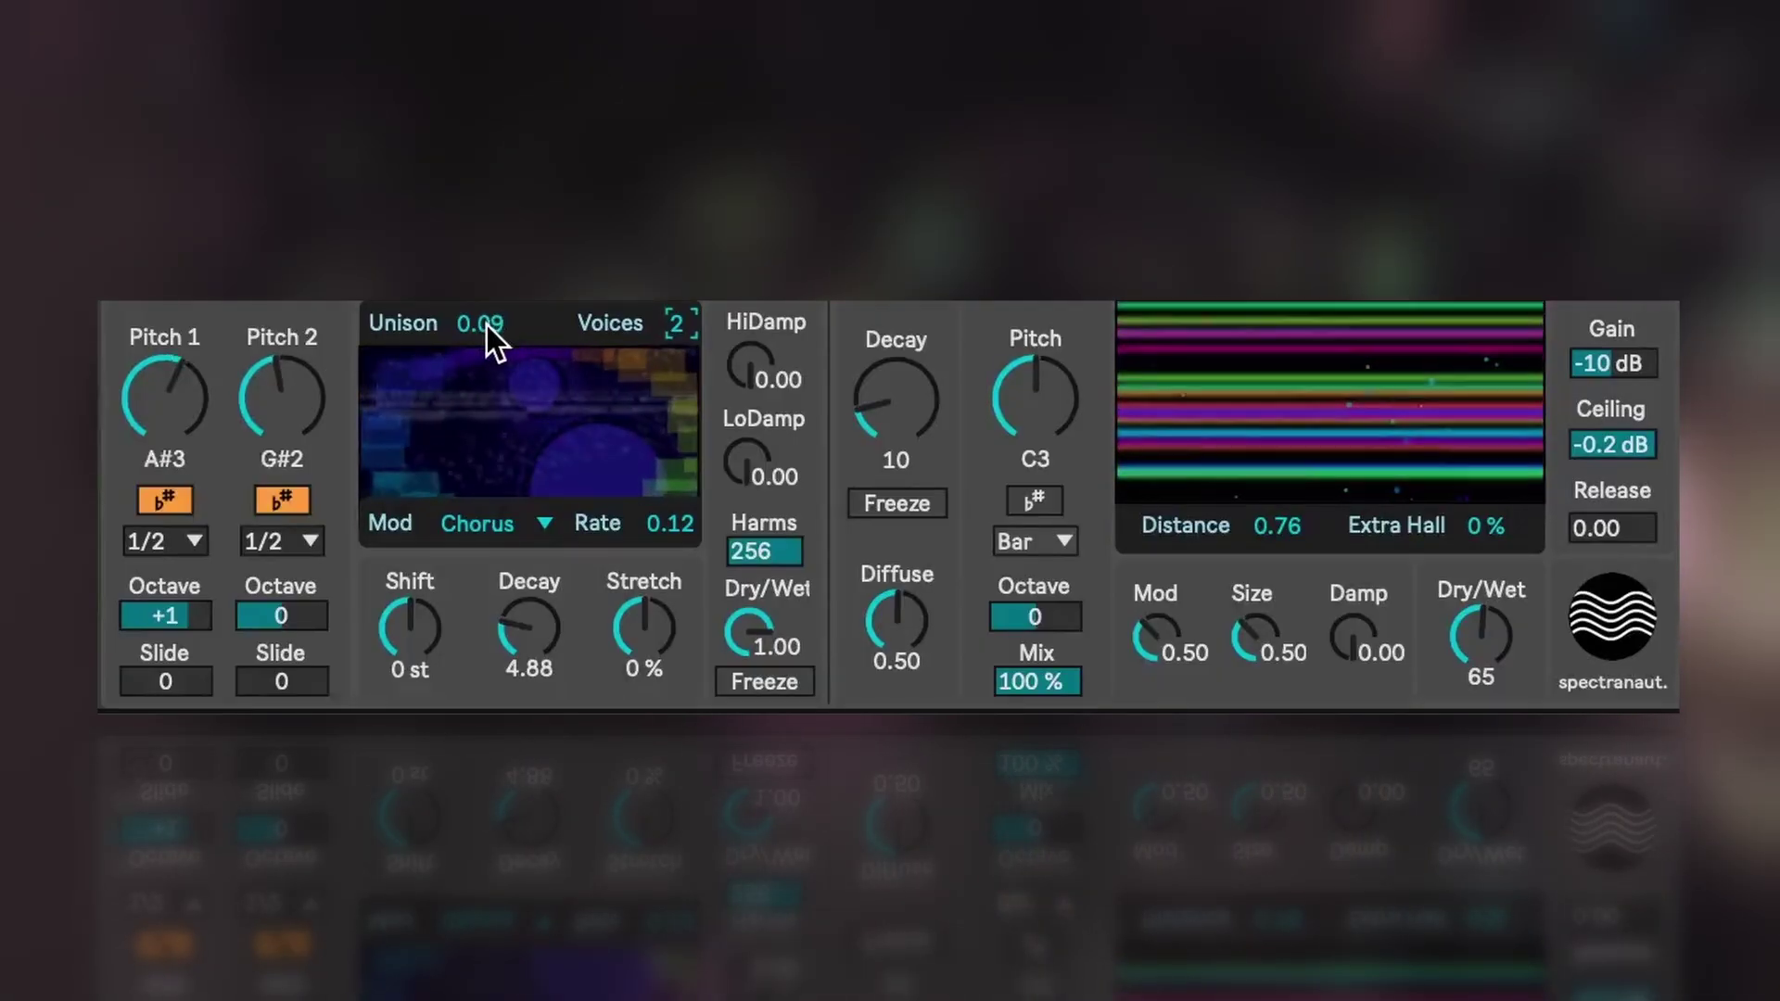
left_click_drag(487, 326, 487, 269)
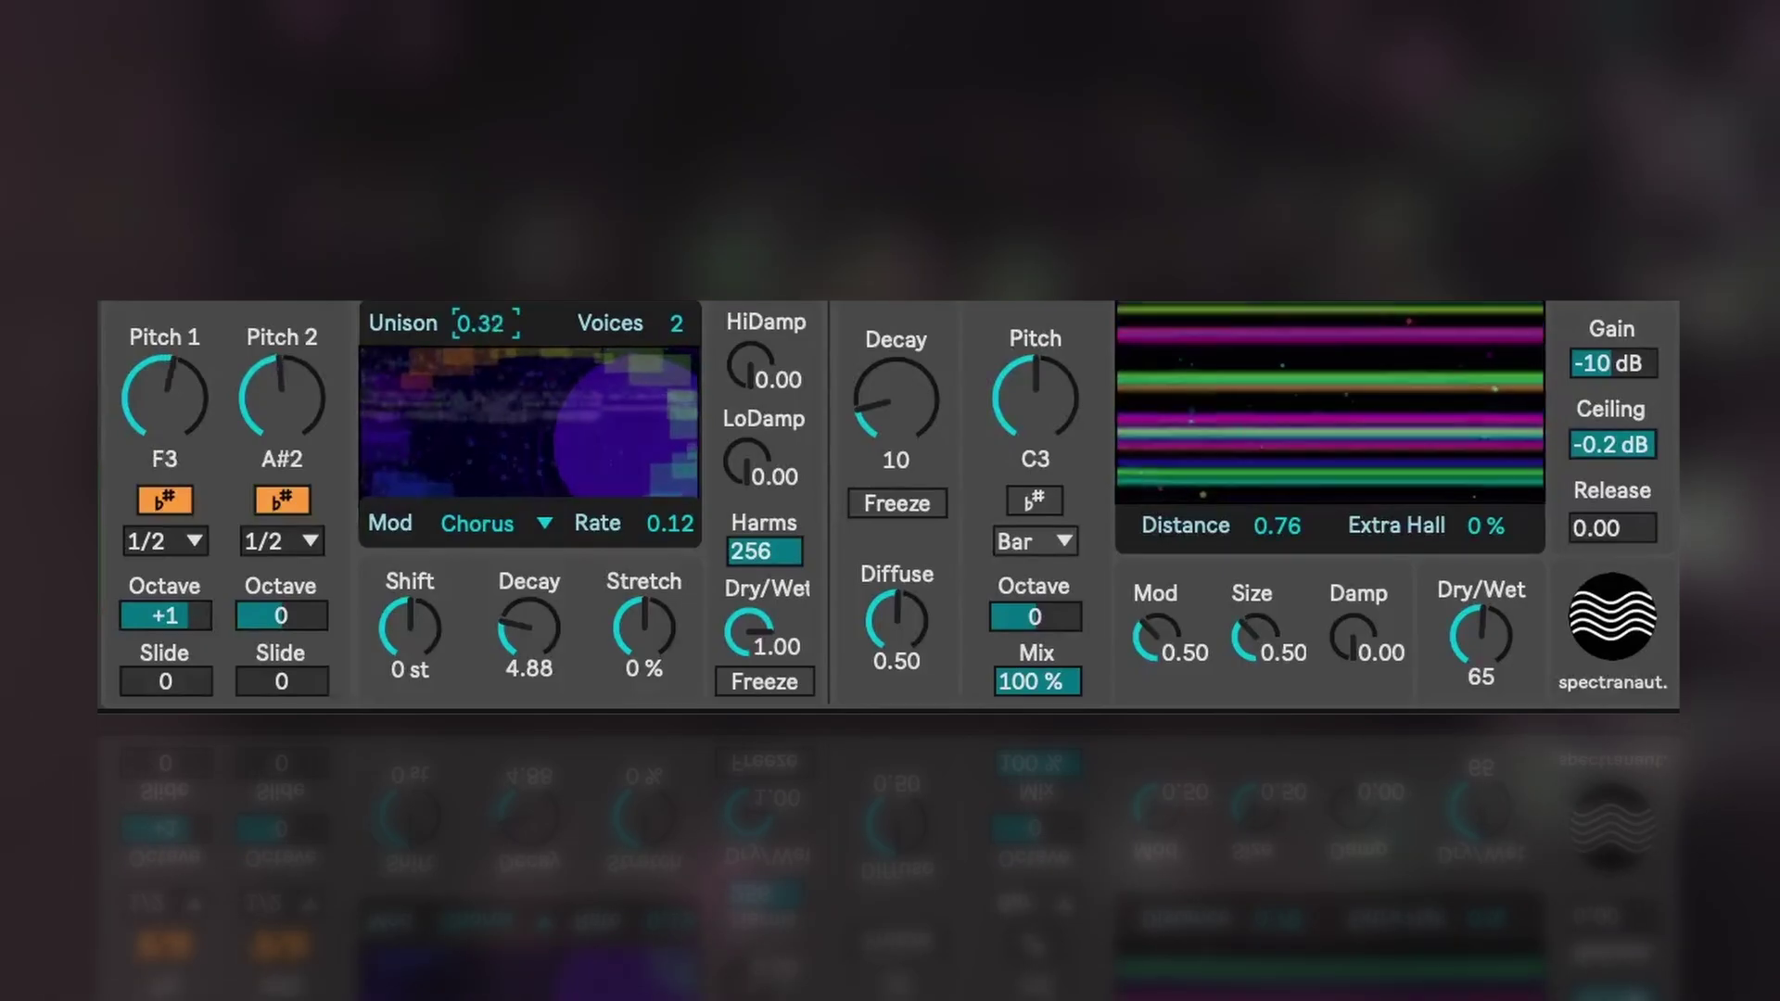
left_click_drag(487, 326, 487, 324)
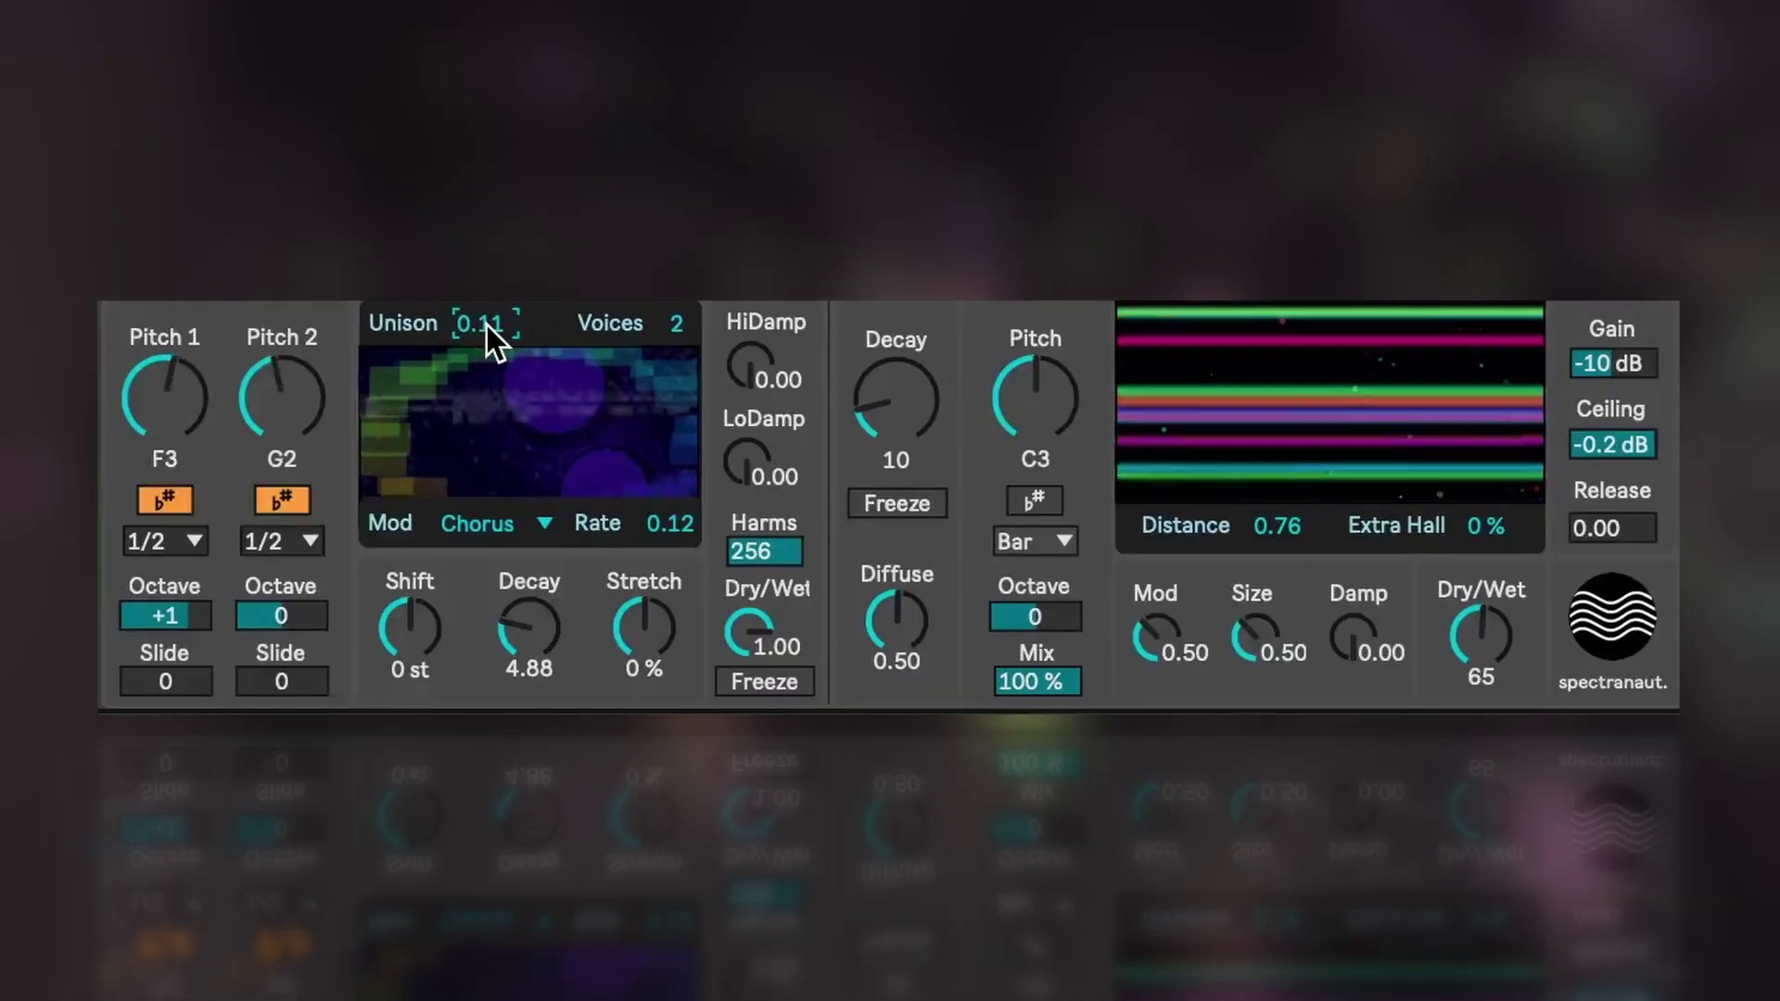
Try the Wander, Granular and Chorus modulation modes, set the modulation Rate to 0.54 and leave the mode at None.
left_click(493, 528)
left_click(503, 632)
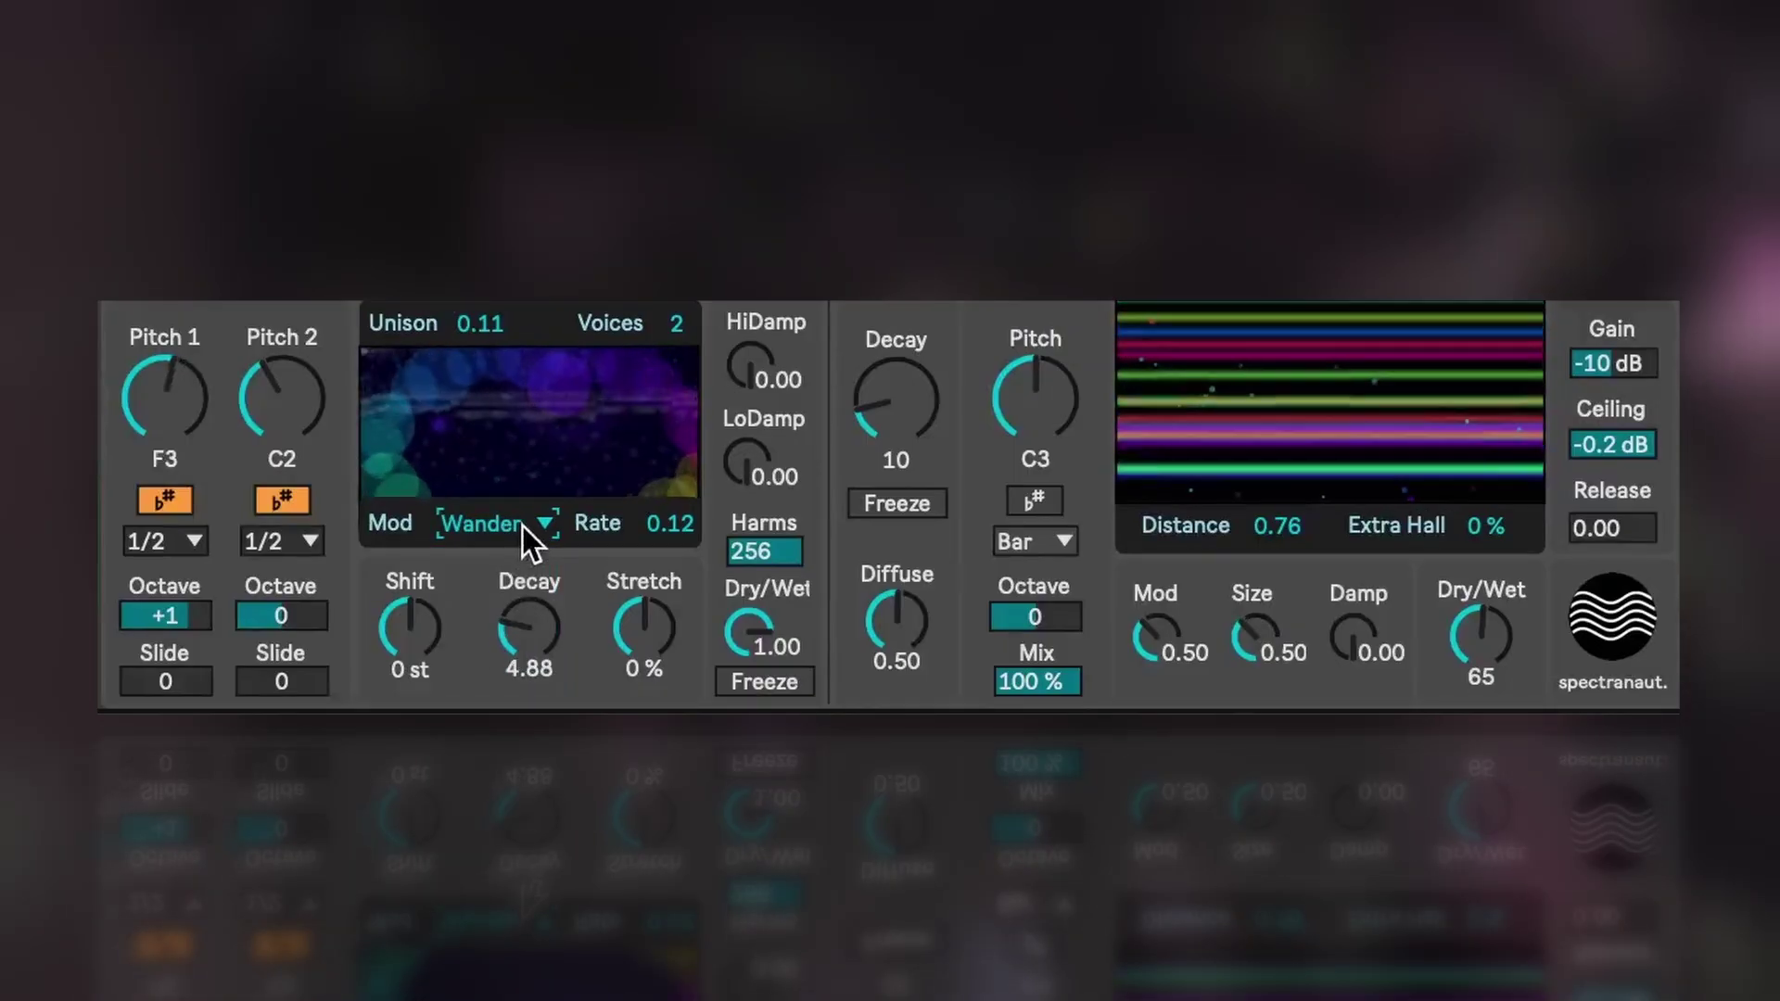
left_click(521, 524)
left_click(515, 673)
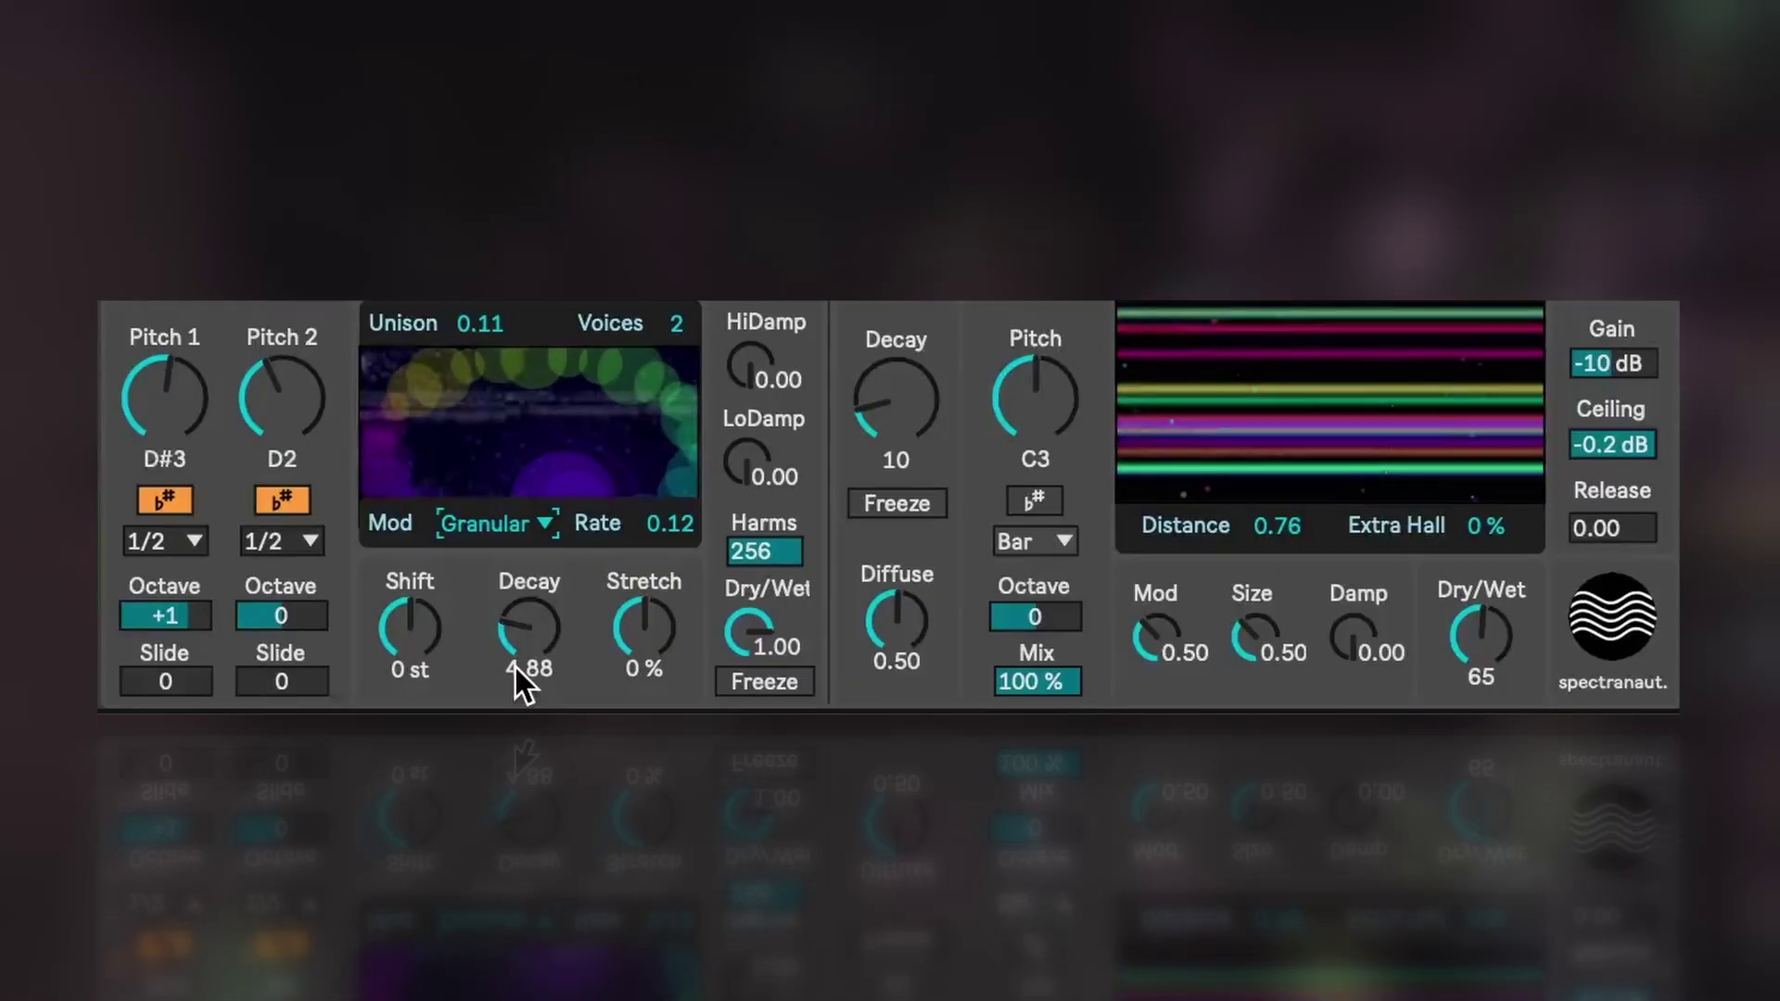
left_click_drag(681, 525, 681, 453)
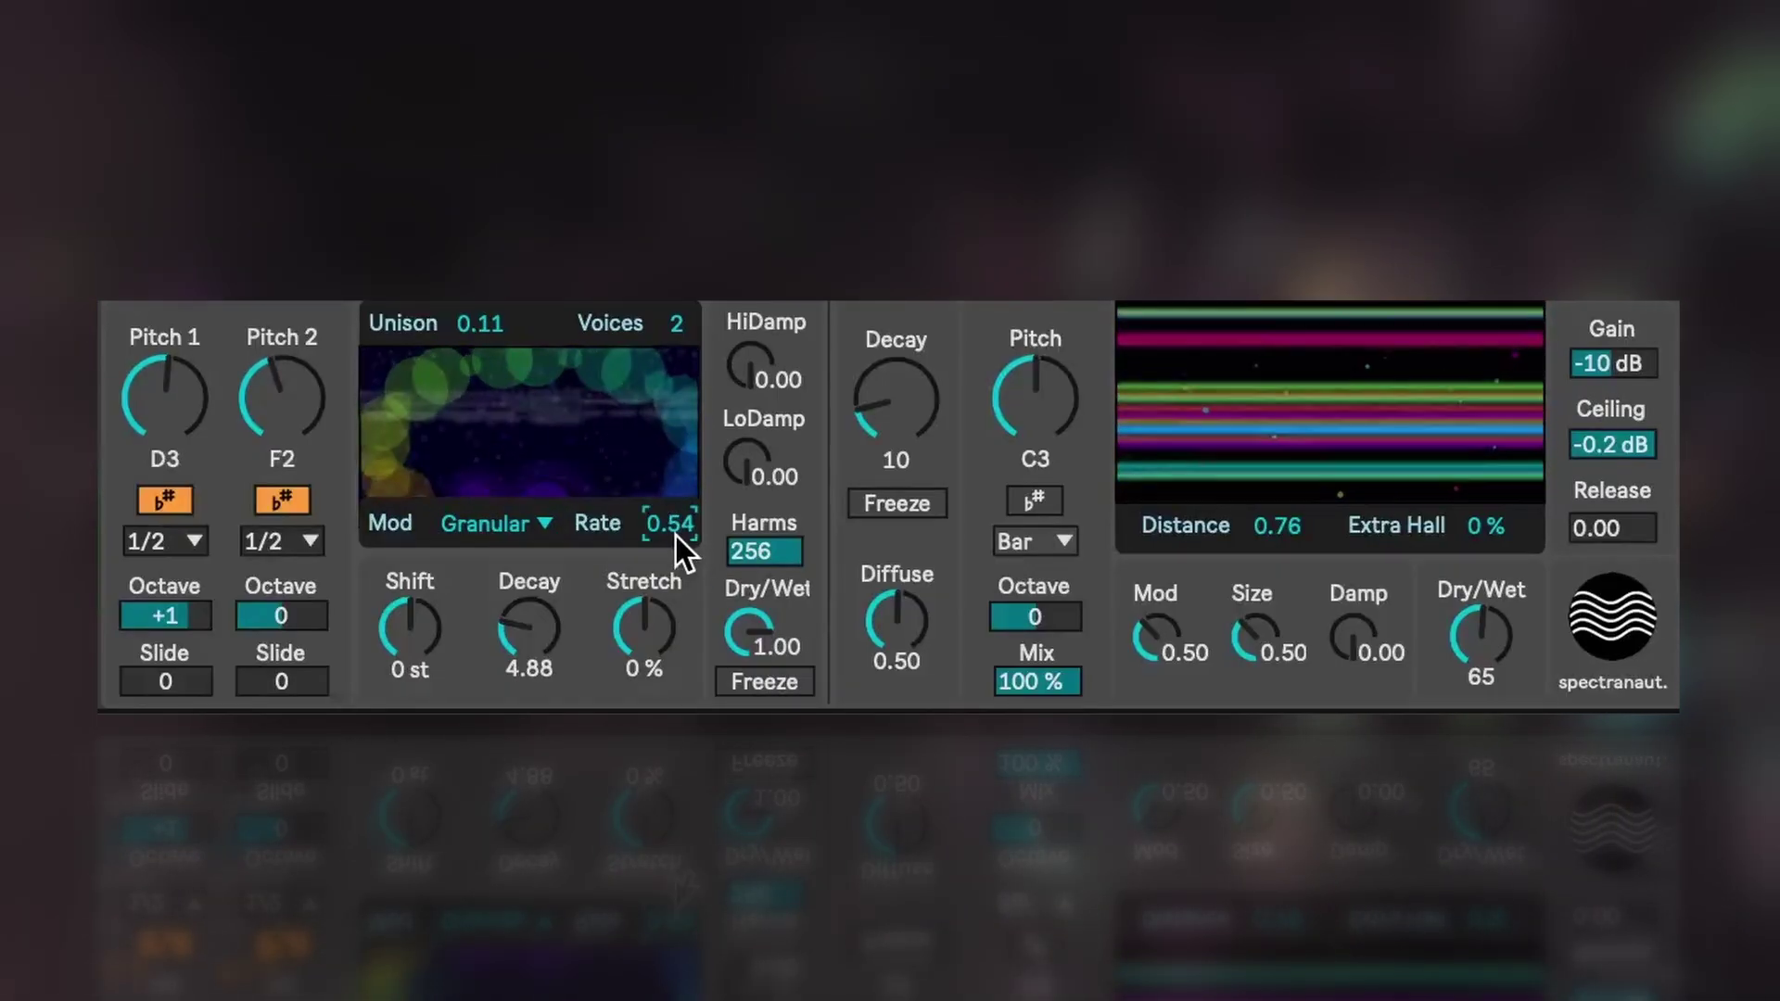
left_click(508, 528)
left_click(503, 601)
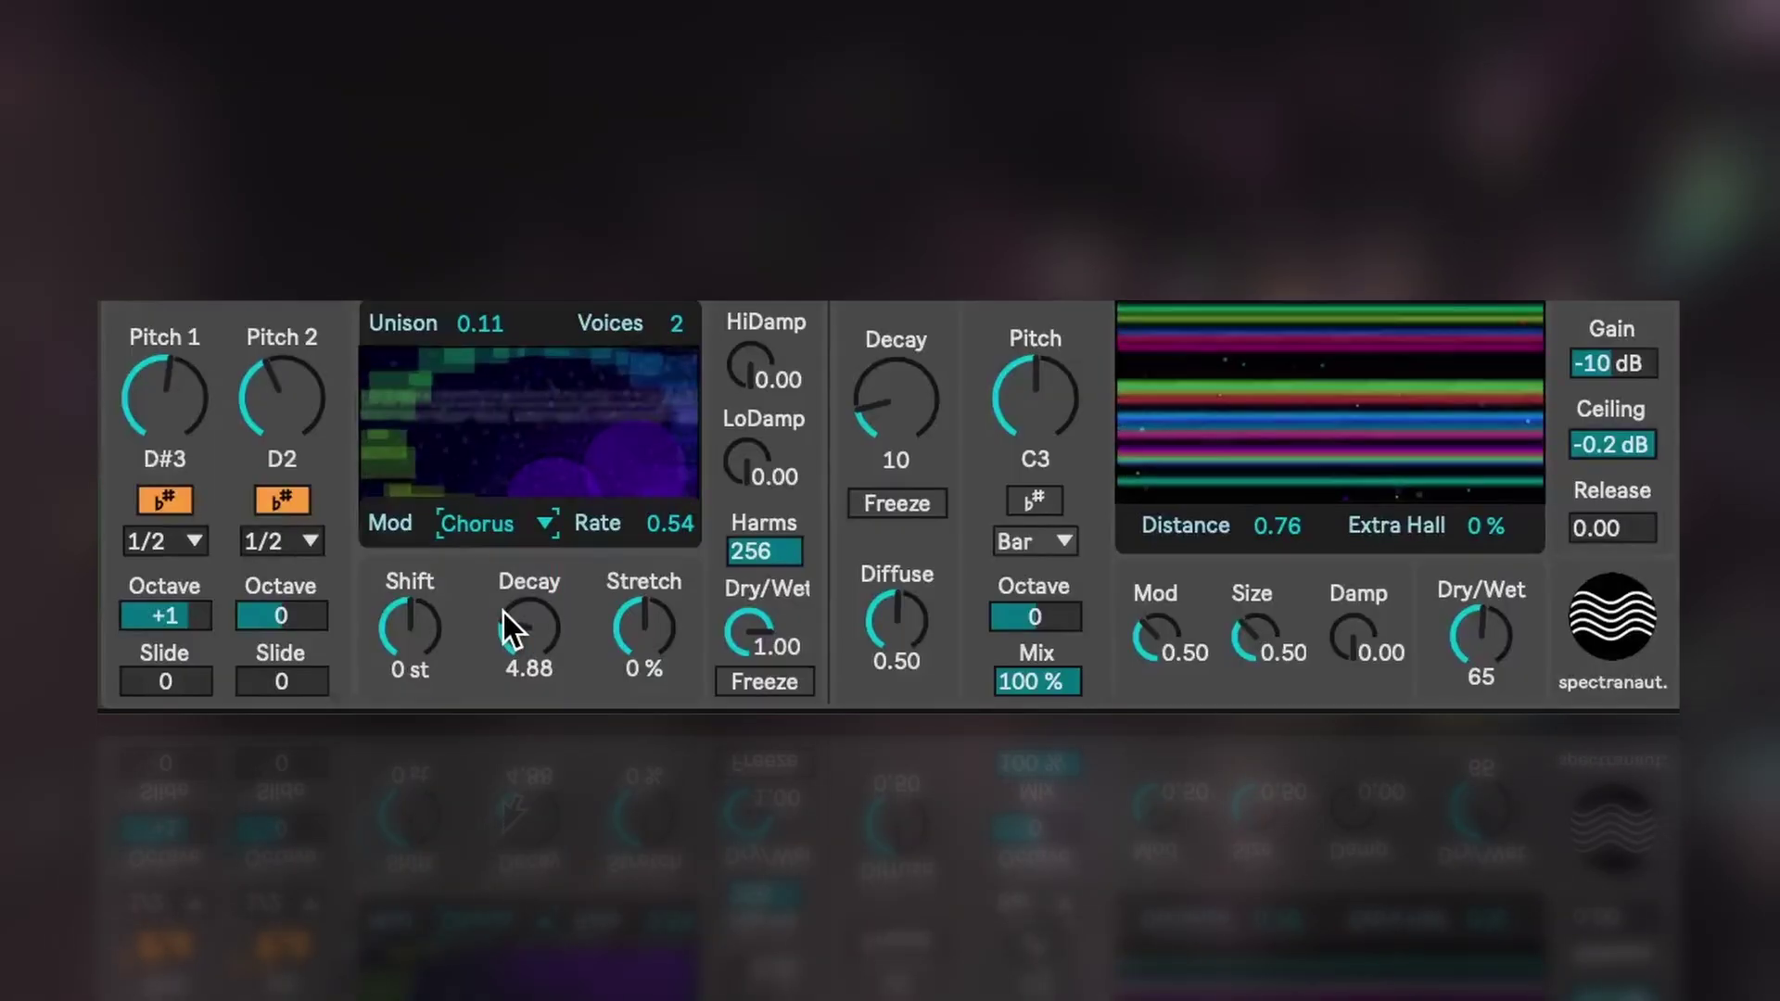
left_click(484, 521)
left_click(484, 554)
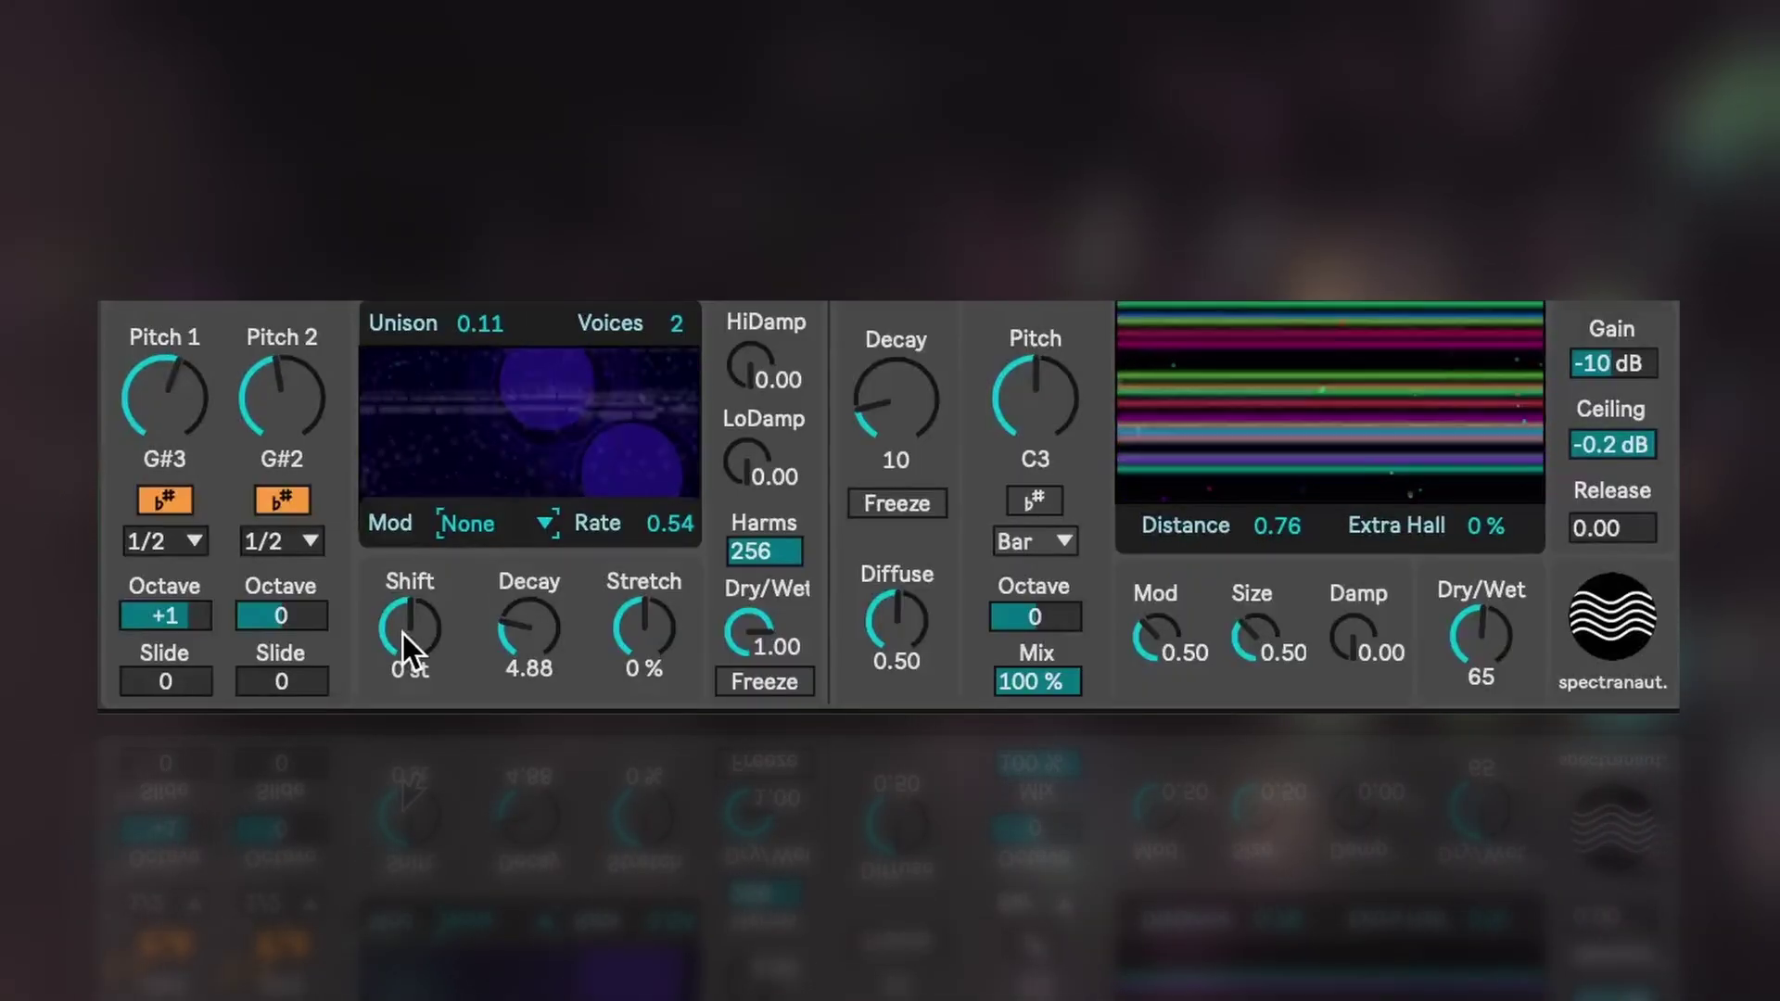
Try lower spectral Shift amounts, including -6 st, and reset the Shift to 0 st.
left_click_drag(404, 632, 404, 542)
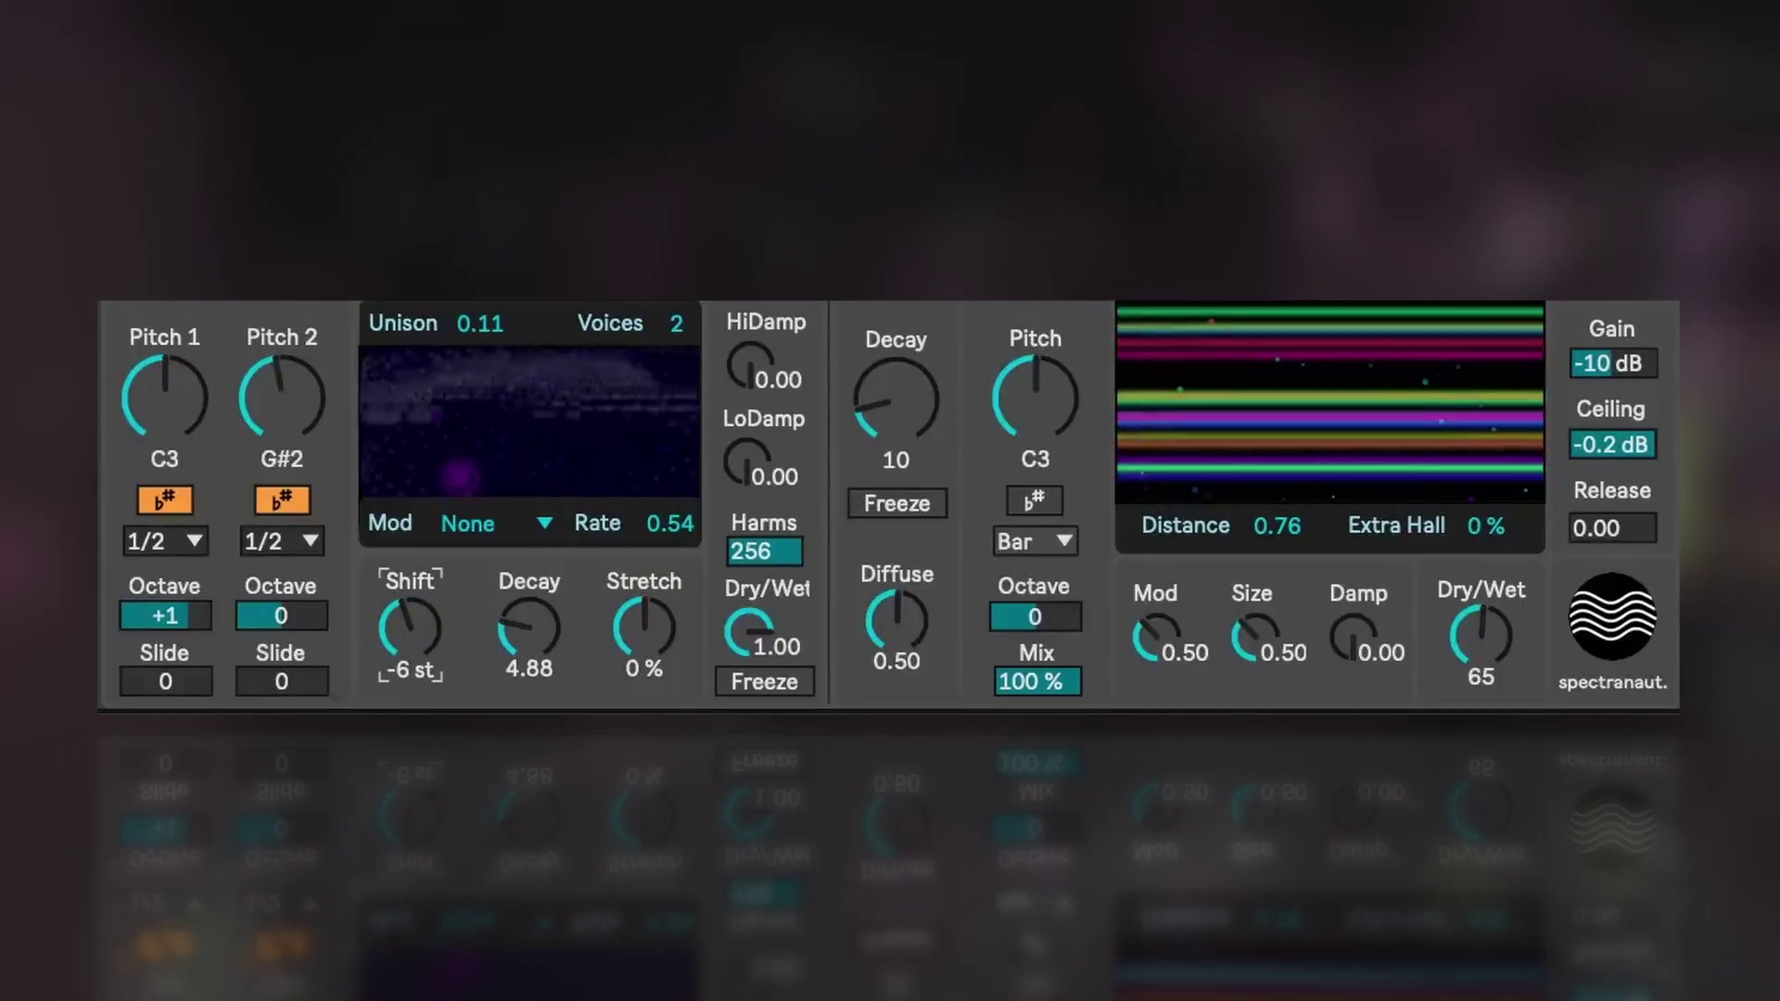
mouse_move(404, 631)
left_mouse_down()
mouse_move(404, 687)
mouse_move(404, 631)
left_mouse_up()
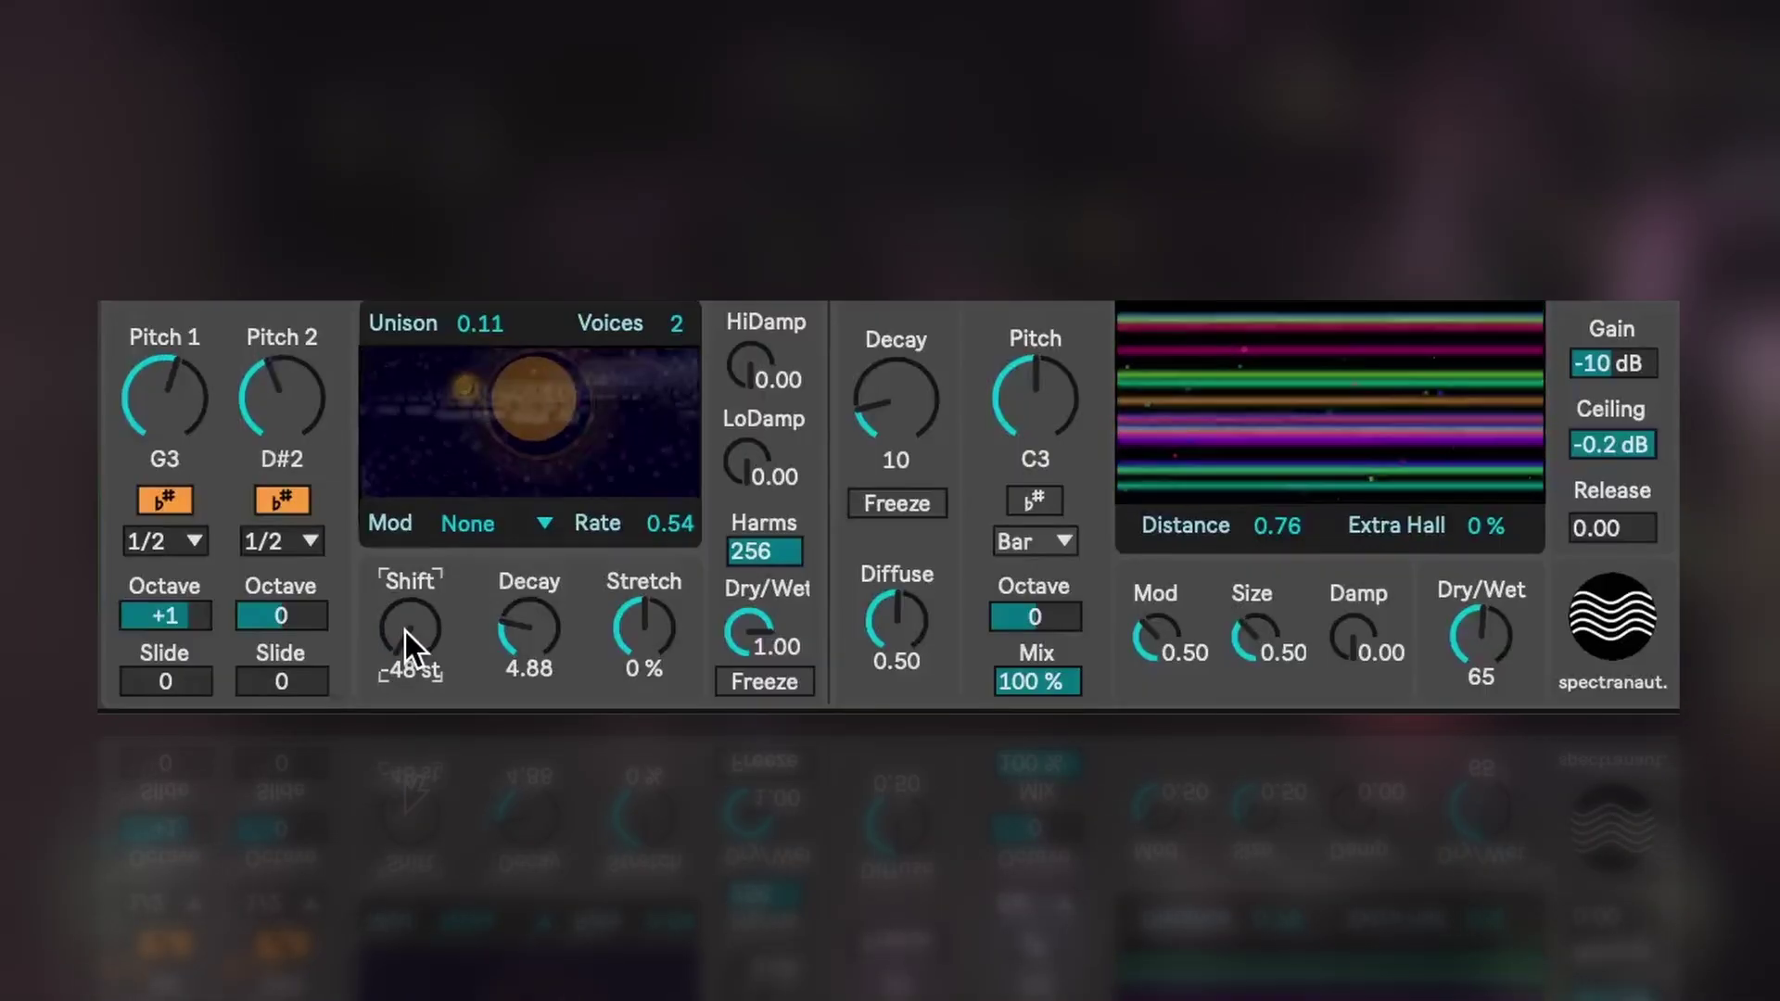
key("Delete")
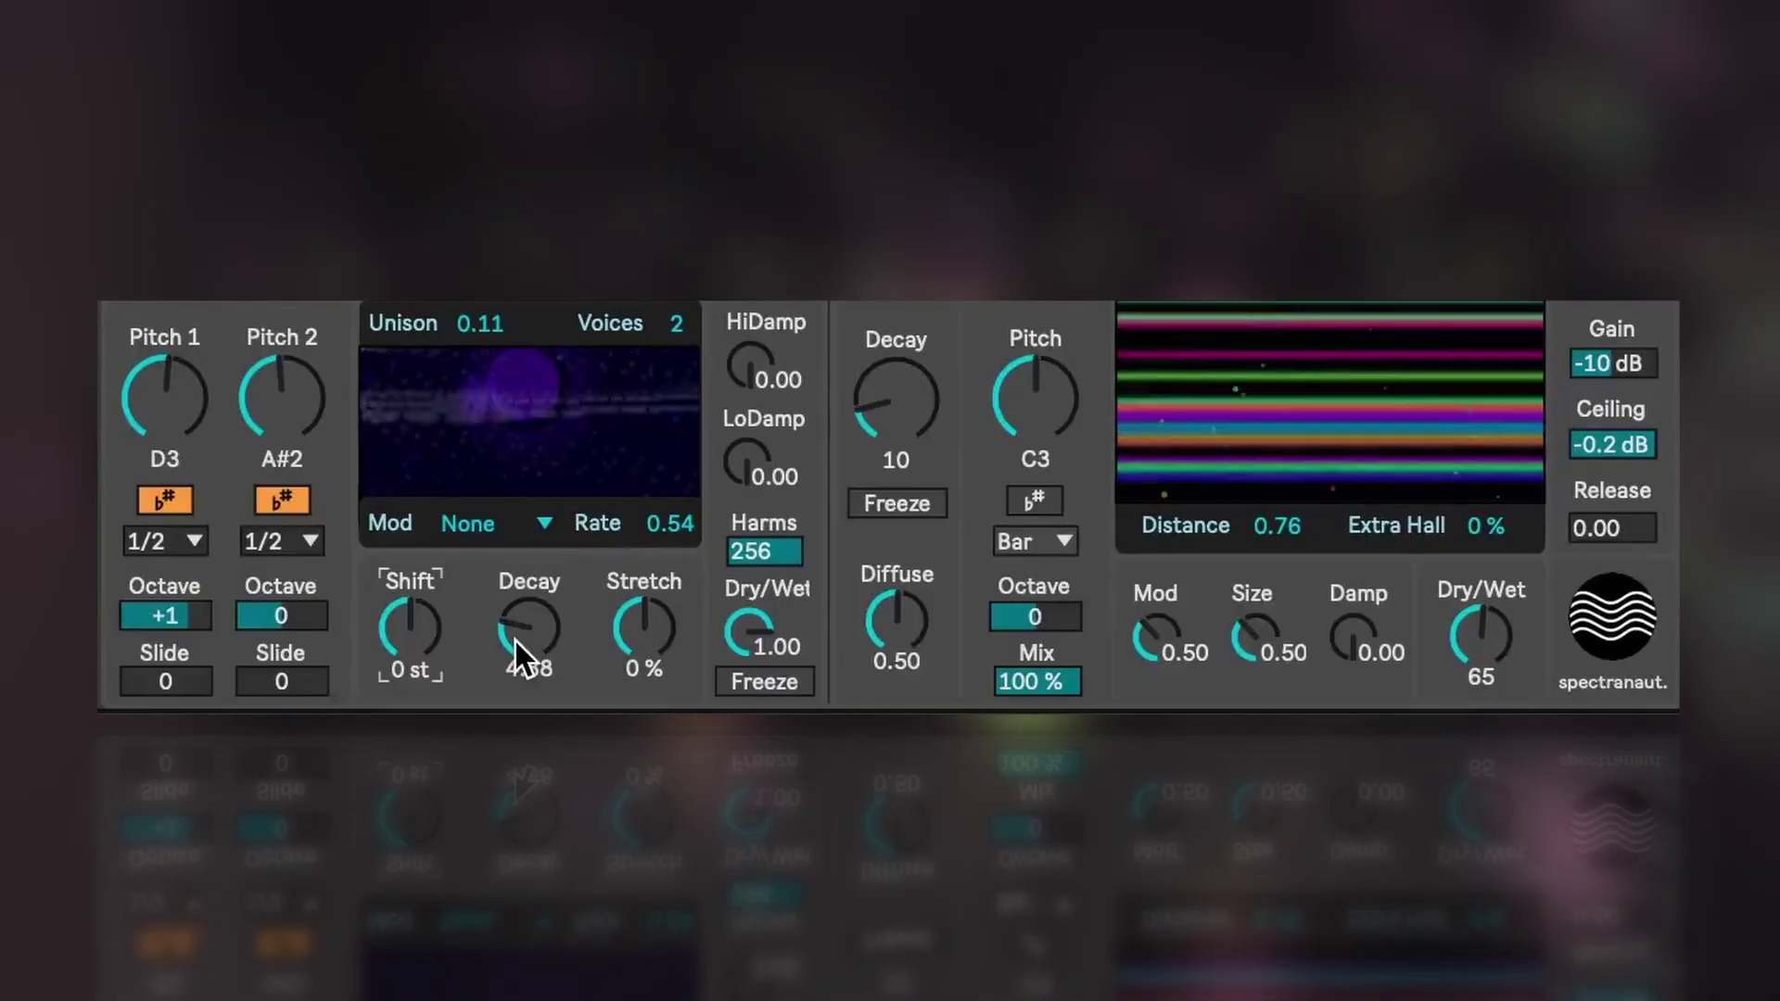
Set the spectral Decay to 10.39 and the Stretch to 100 %.
left_click_drag(515, 642, 515, 704)
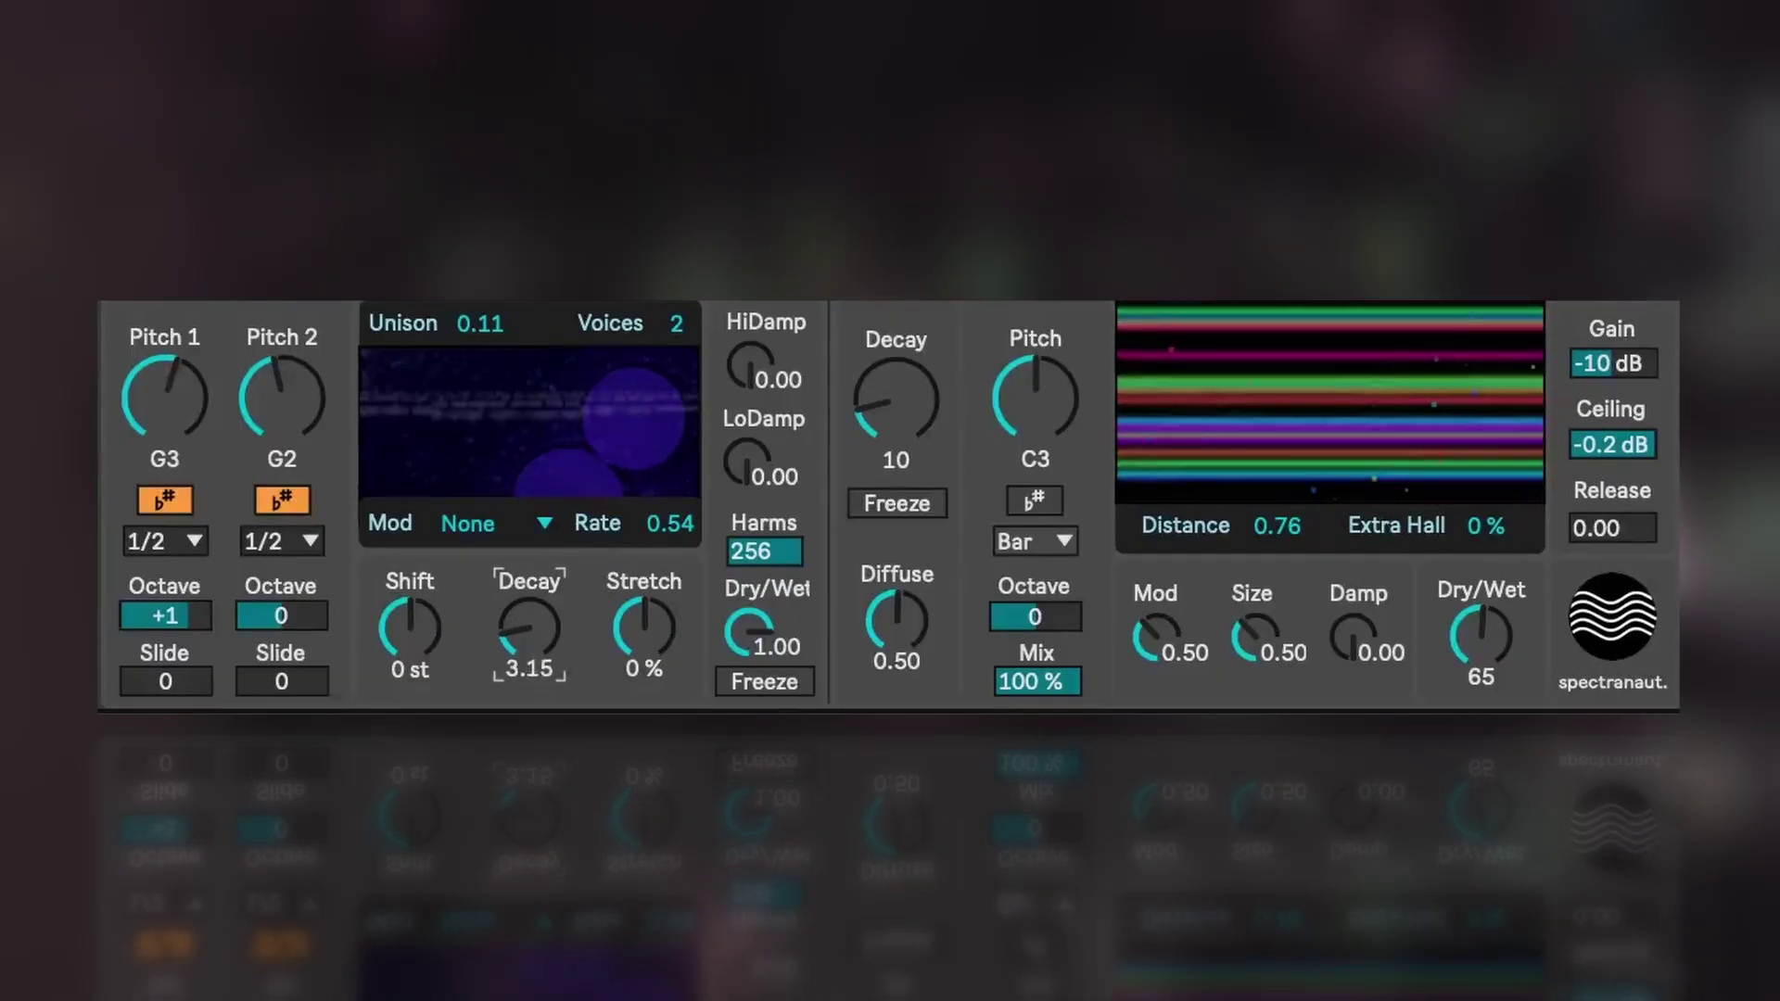
left_click_drag(528, 630, 528, 603)
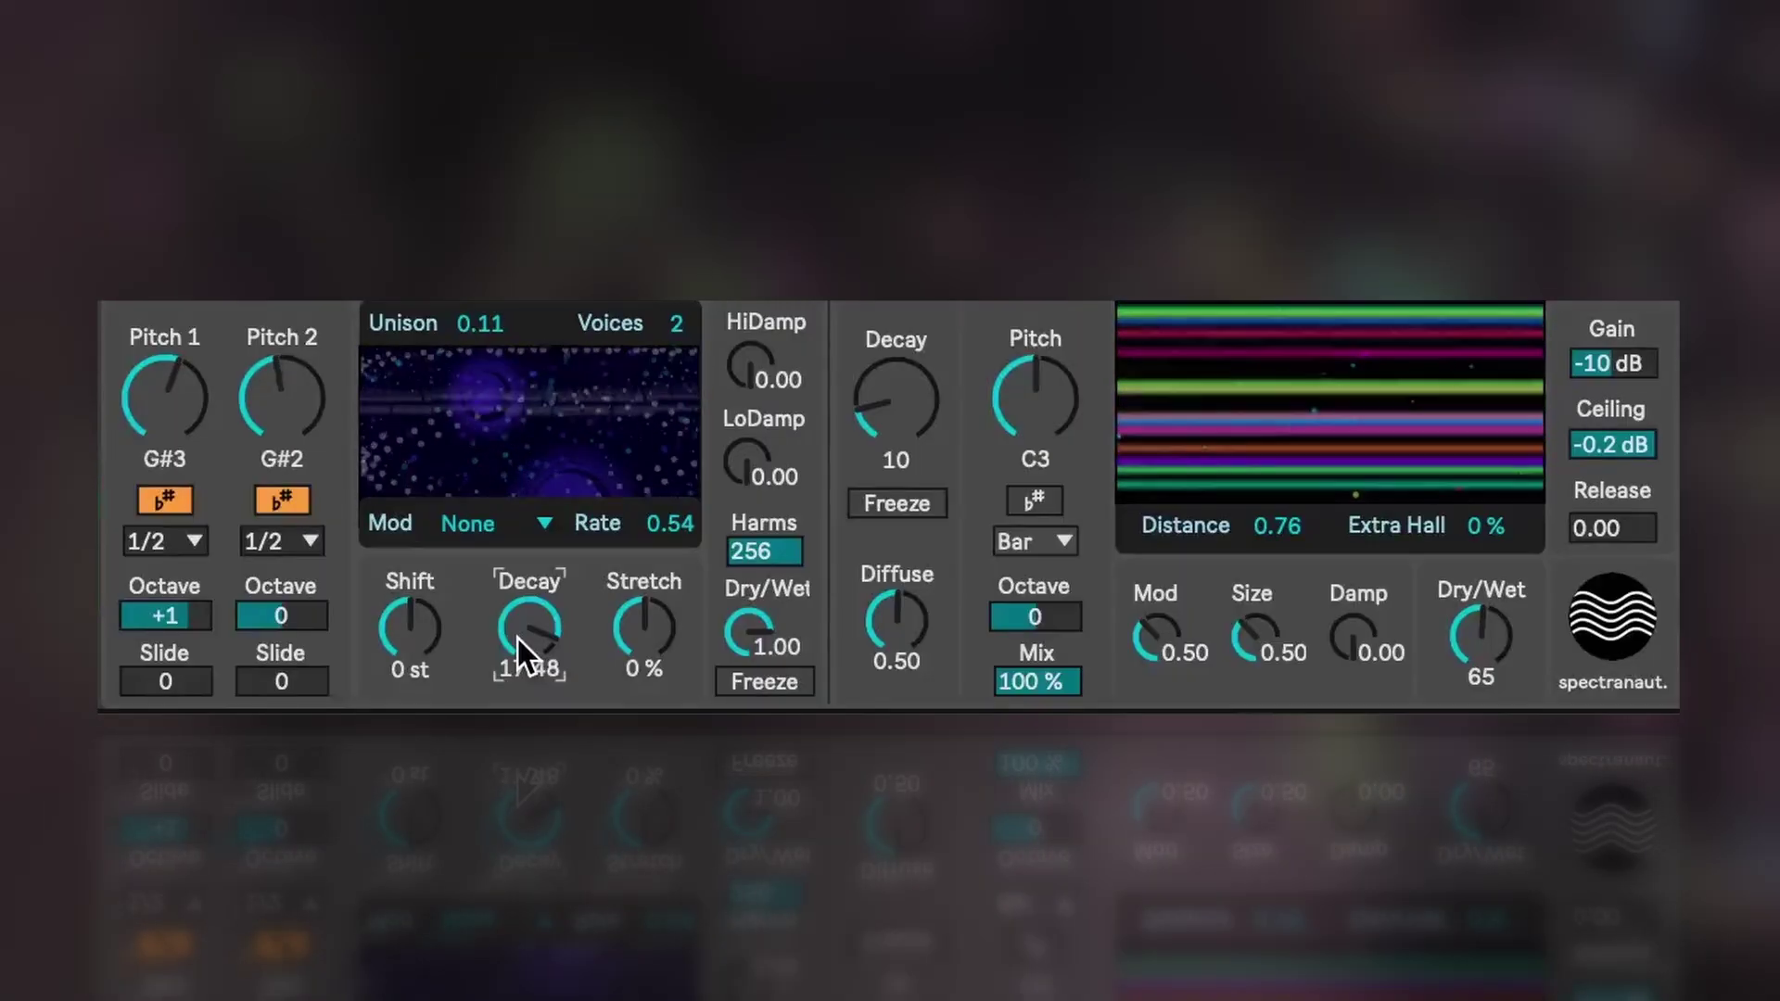
mouse_move(517, 638)
left_mouse_down()
mouse_move(518, 674)
mouse_move(517, 638)
left_mouse_up()
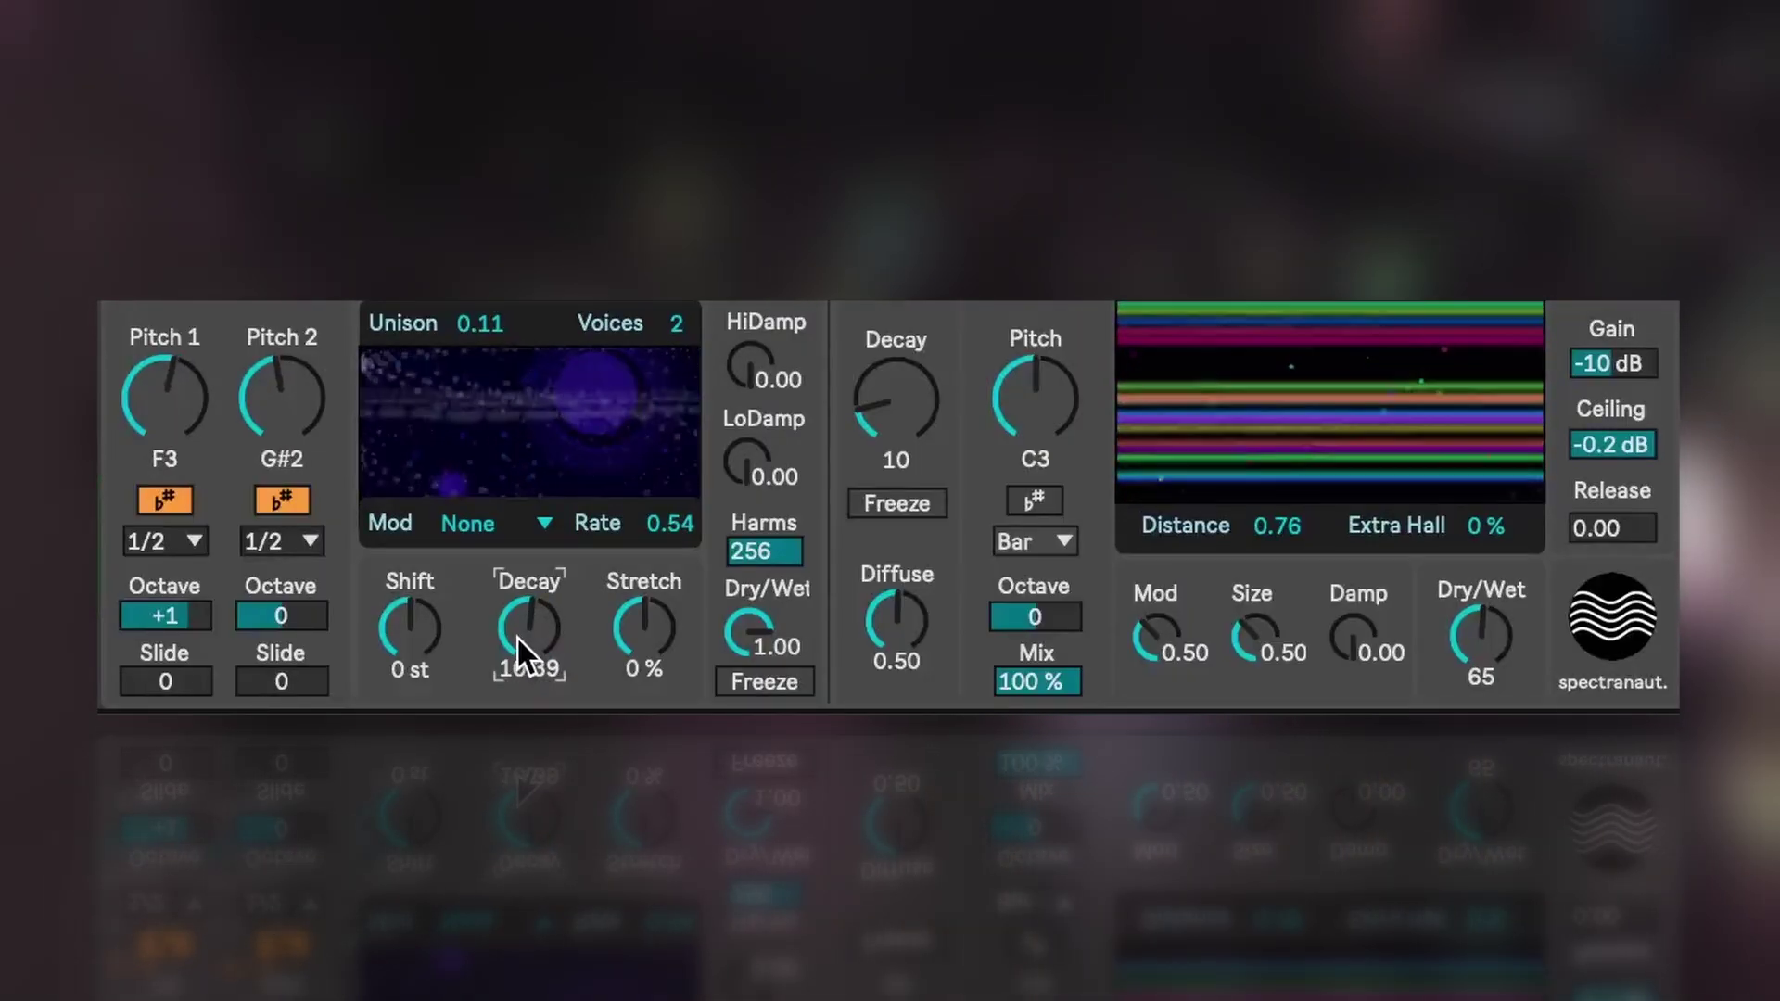
left_click(637, 630)
left_click_drag(637, 630, 637, 643)
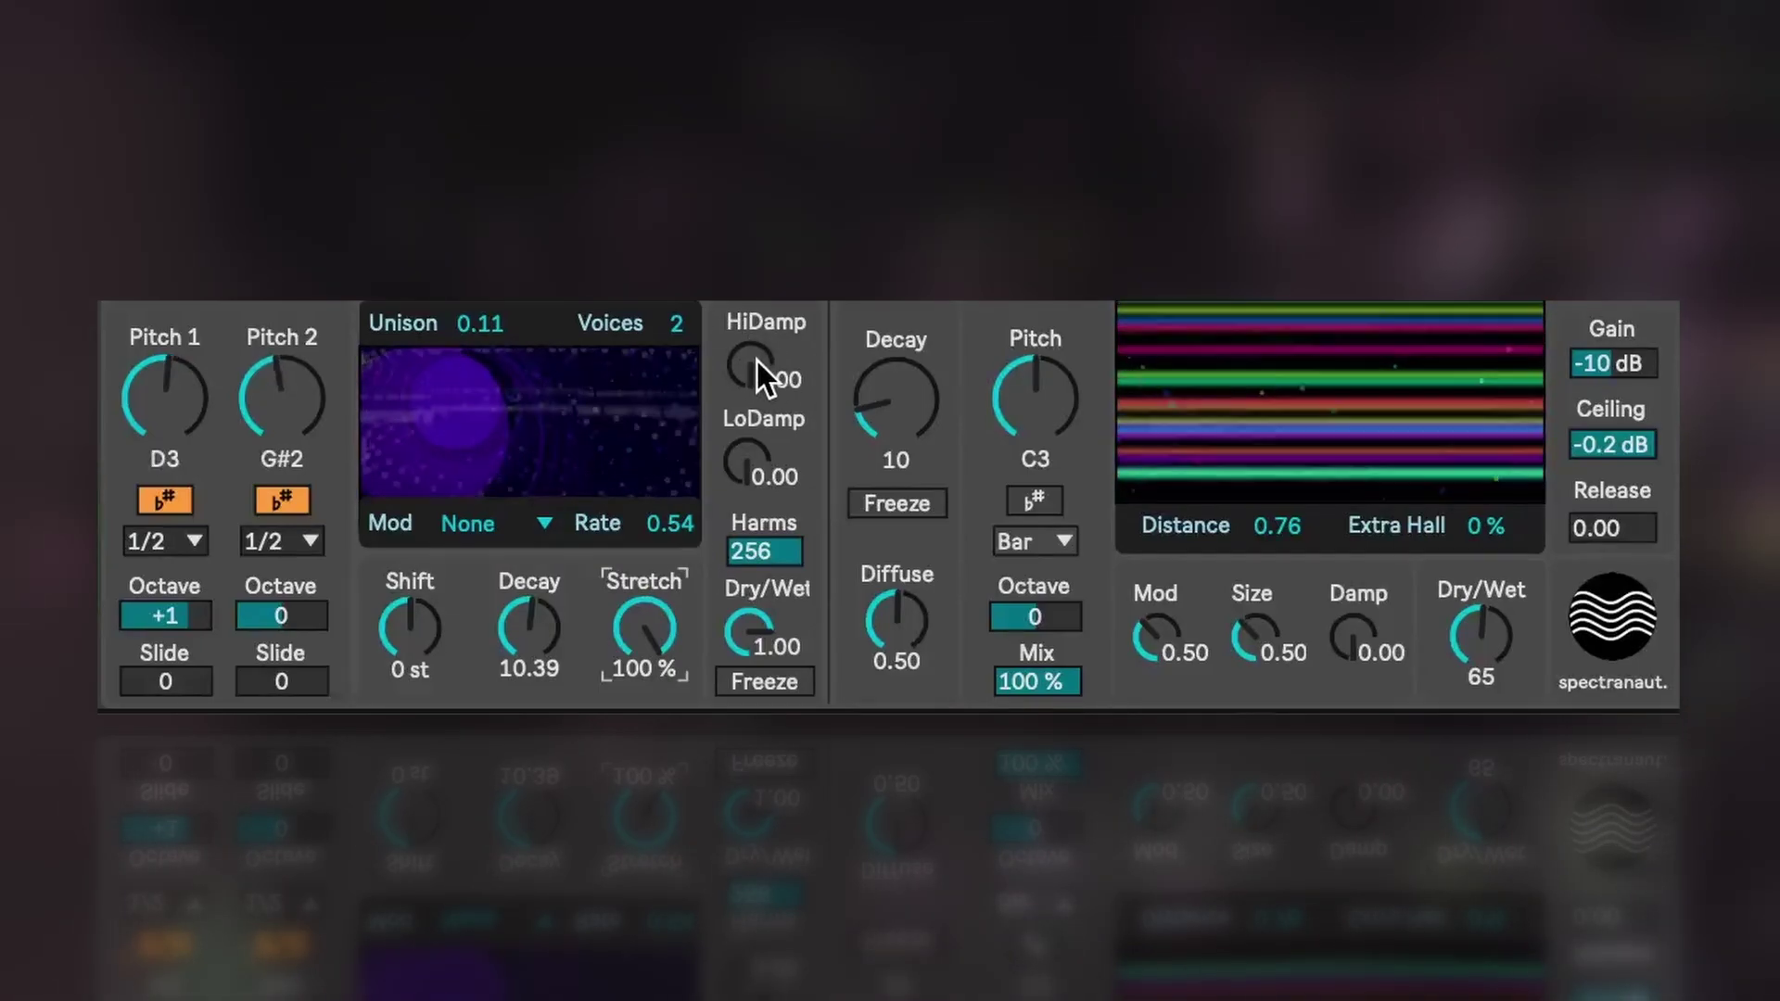
Set the resonator's Harms to 39 and switch its Freeze on and off again.
left_click_drag(757, 360, 757, 460)
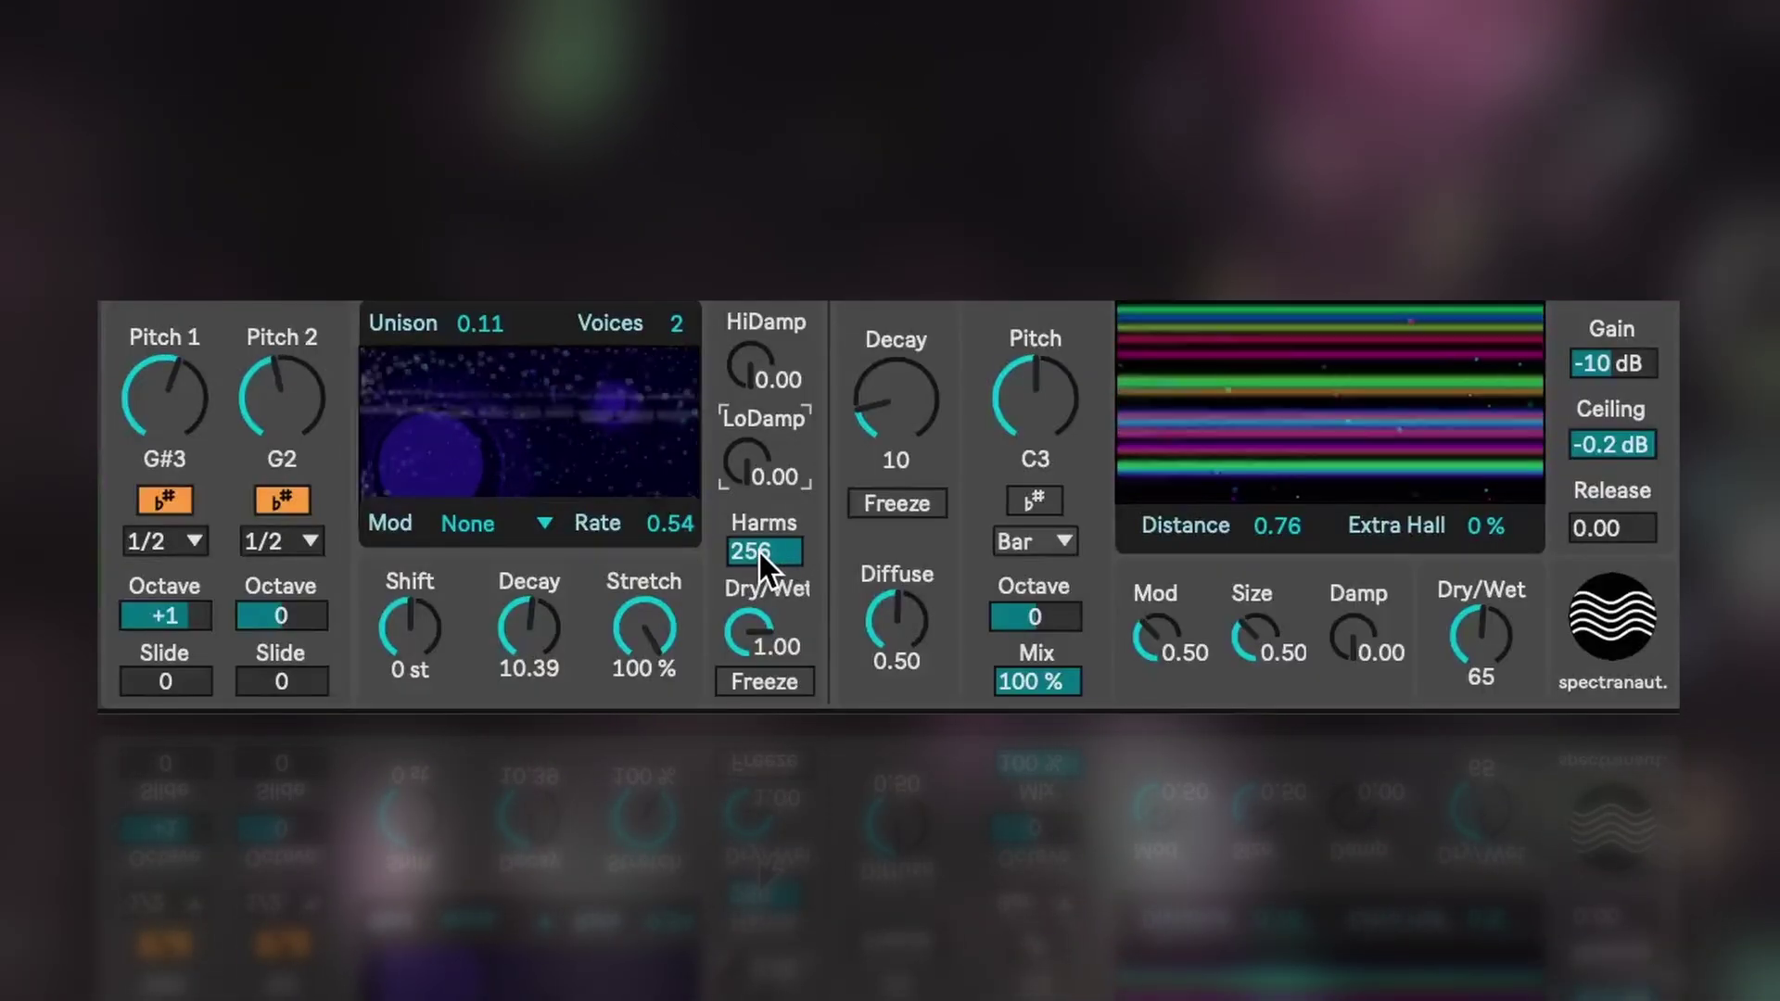
left_click_drag(759, 553, 759, 742)
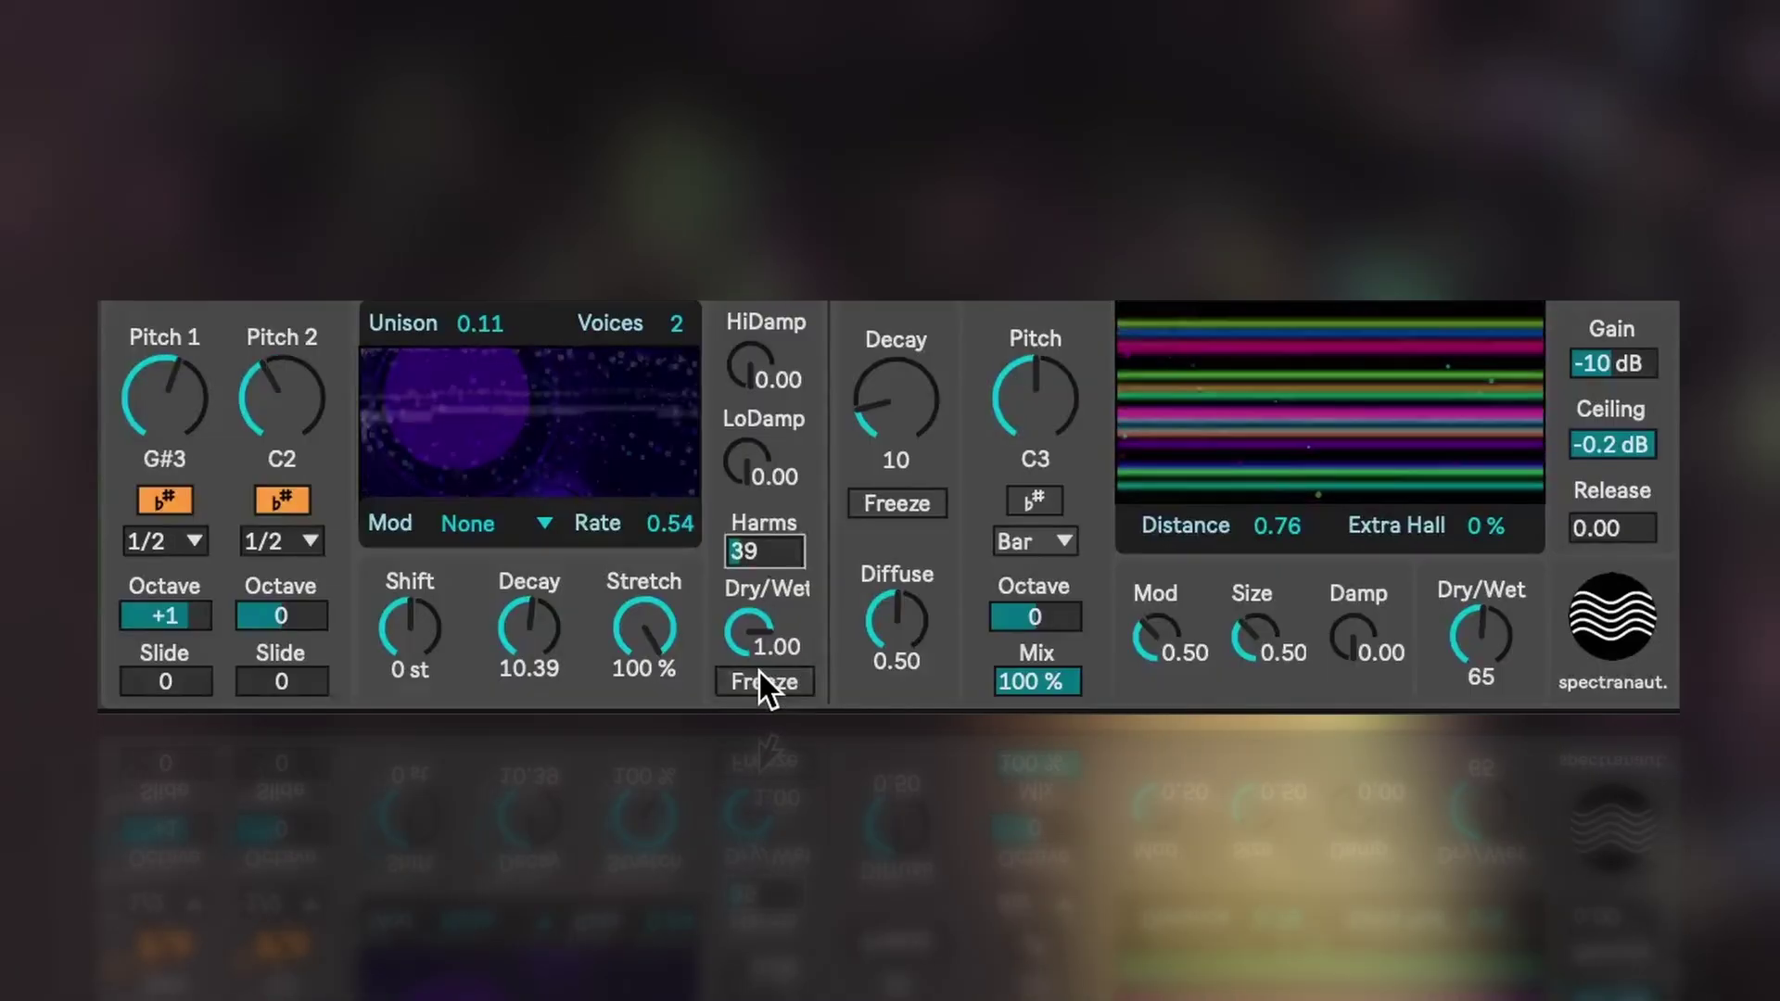
left_click(760, 673)
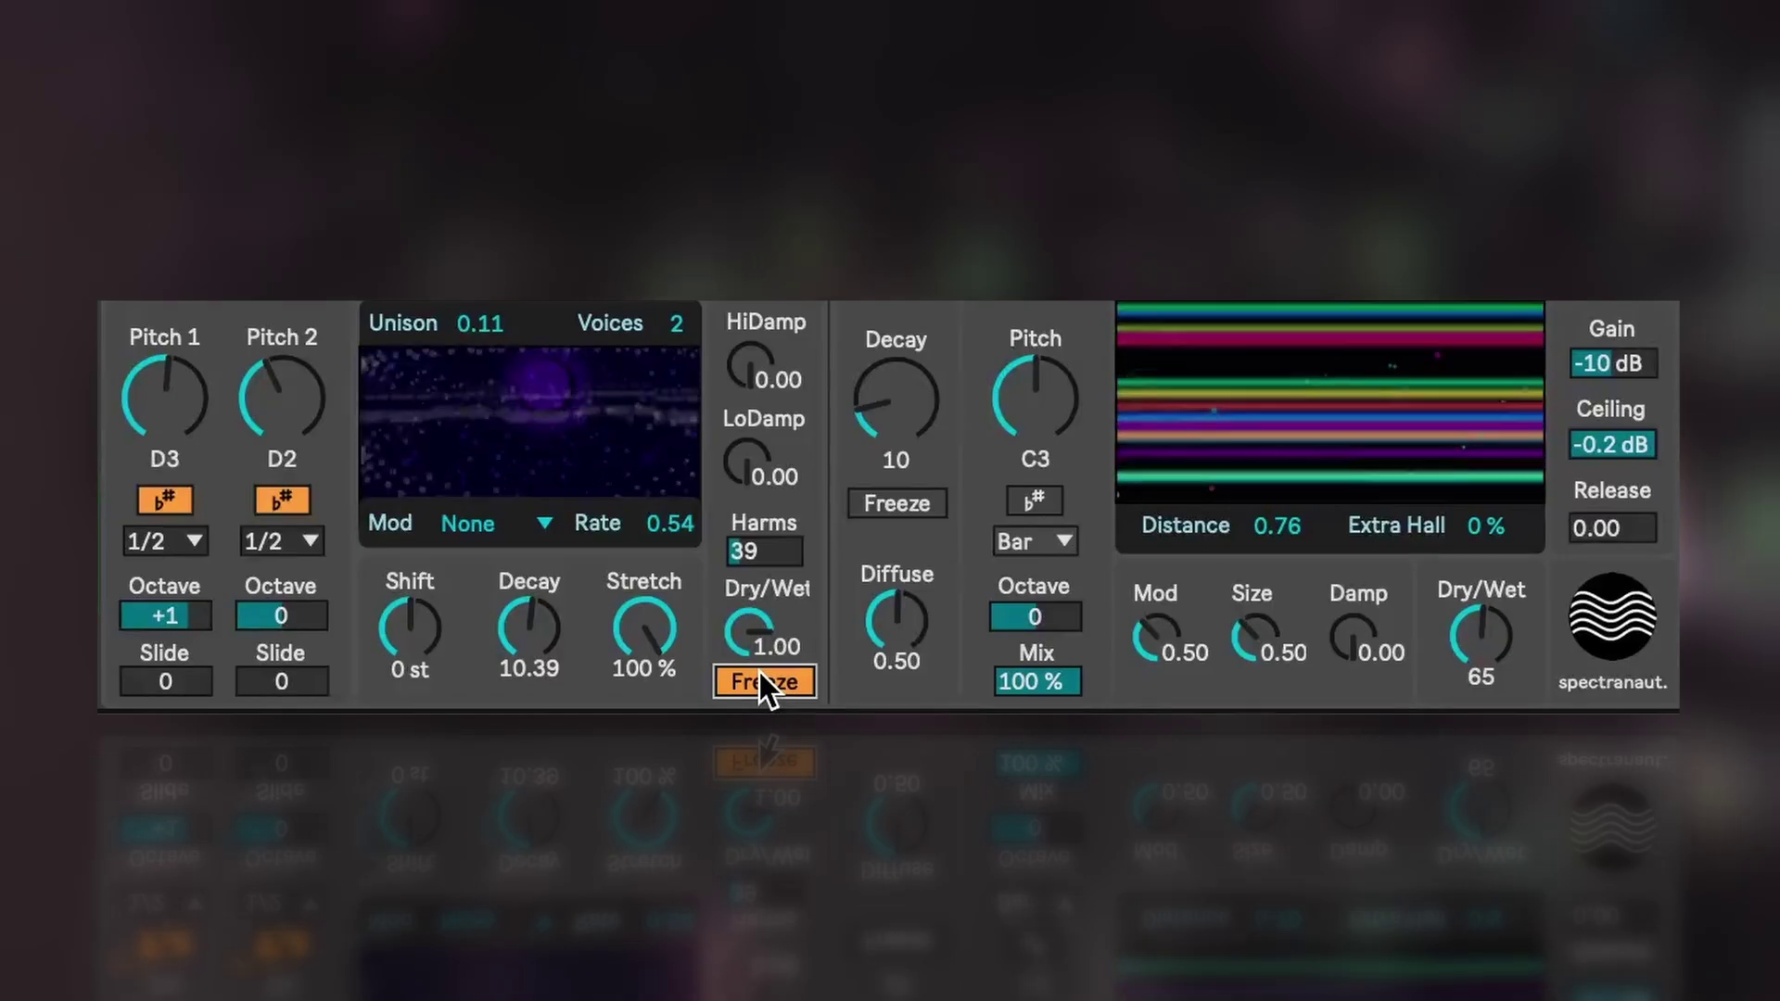
left_click(760, 673)
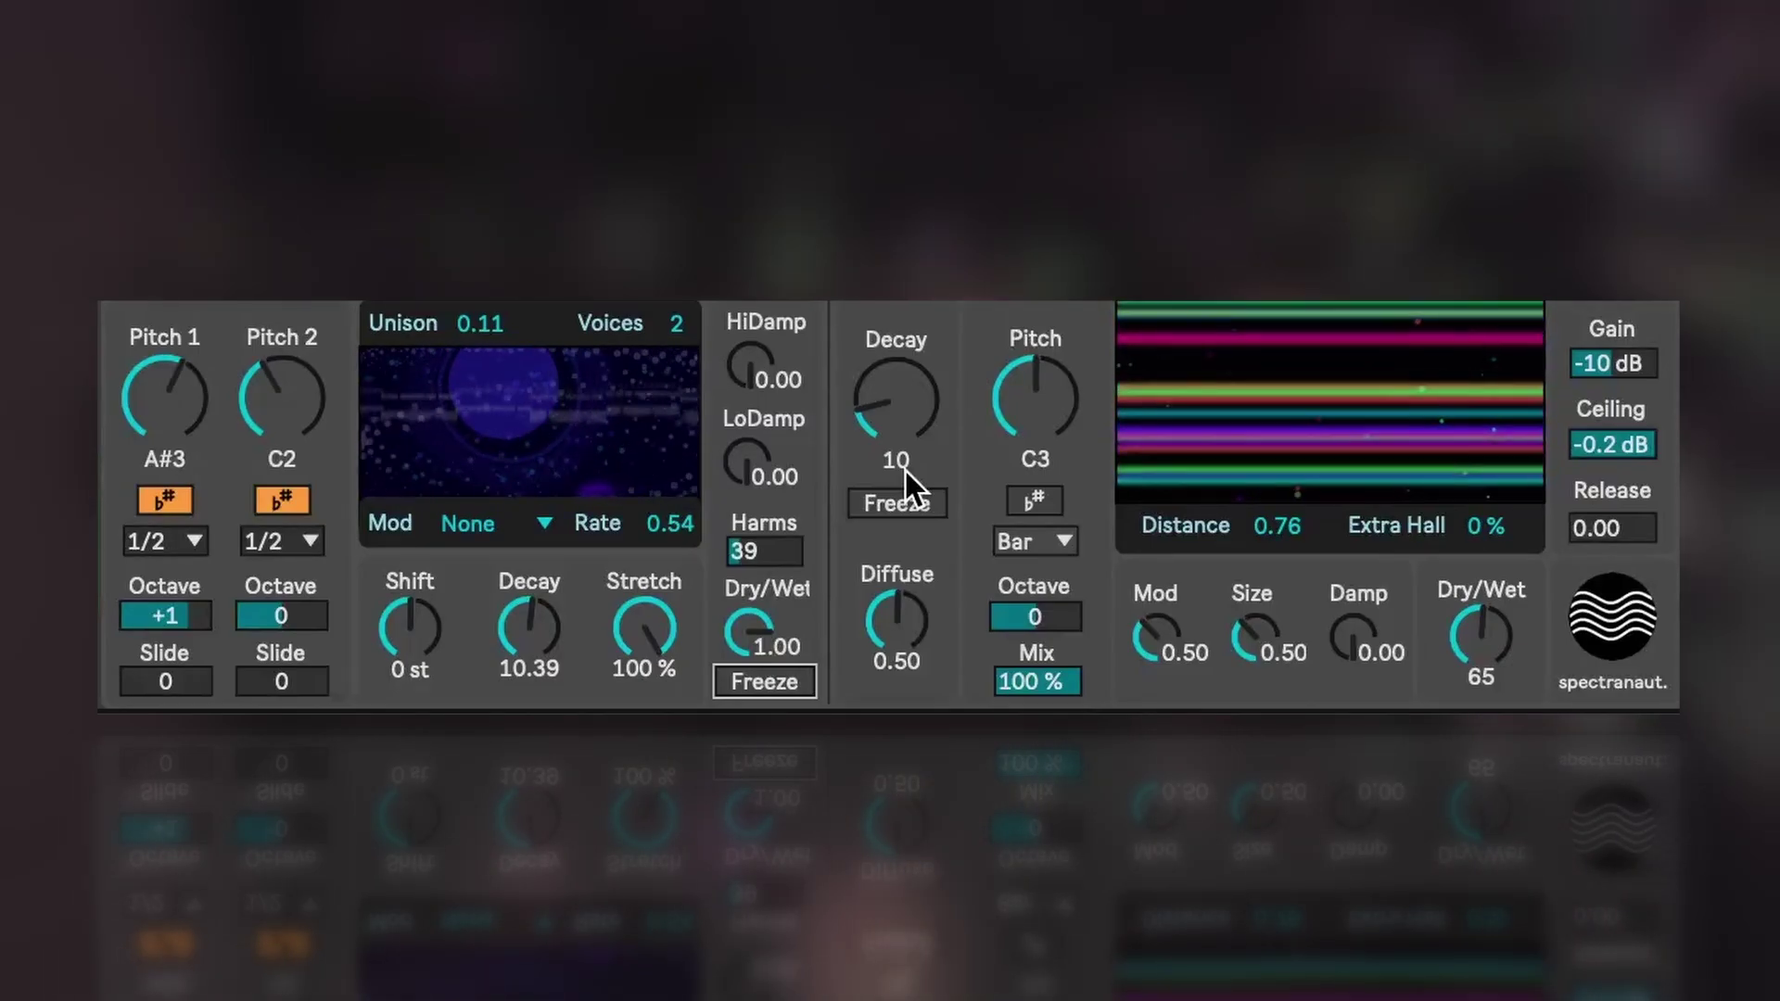
Set the reverb Decay to 60 and try the reverb Freeze with the Dry/Wet at 66.
left_click(892, 402)
left_click_drag(892, 403, 892, 394)
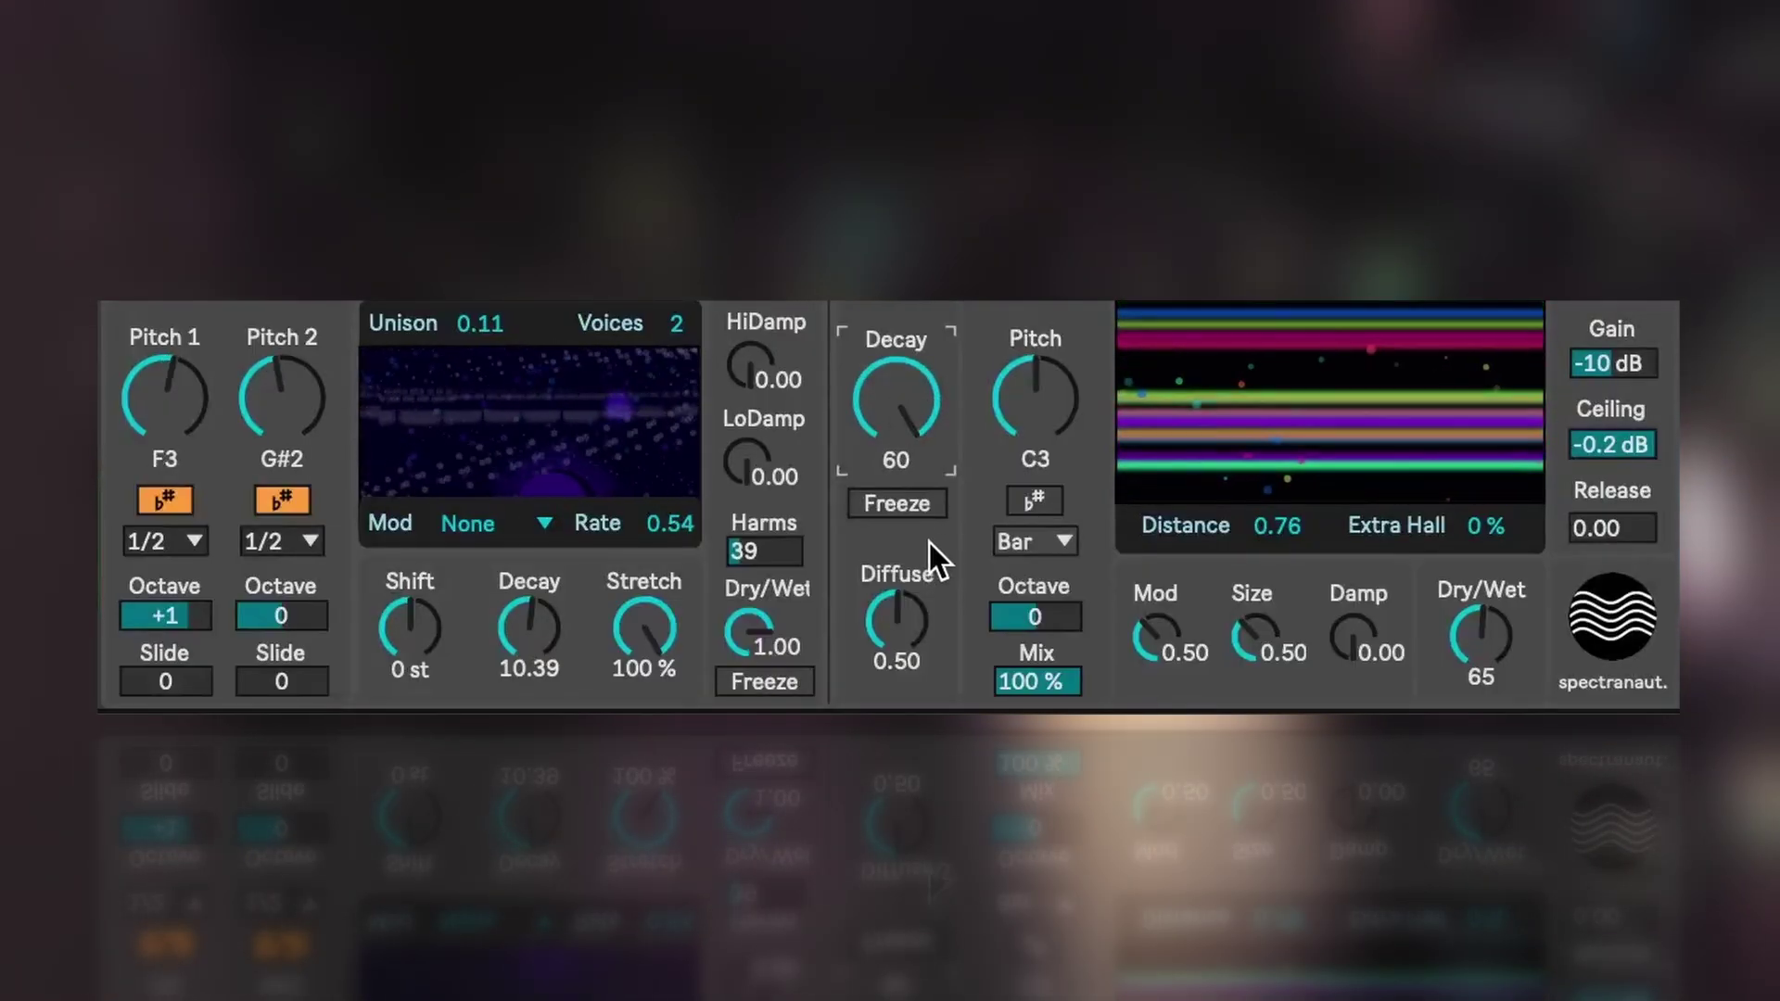
left_click(898, 497)
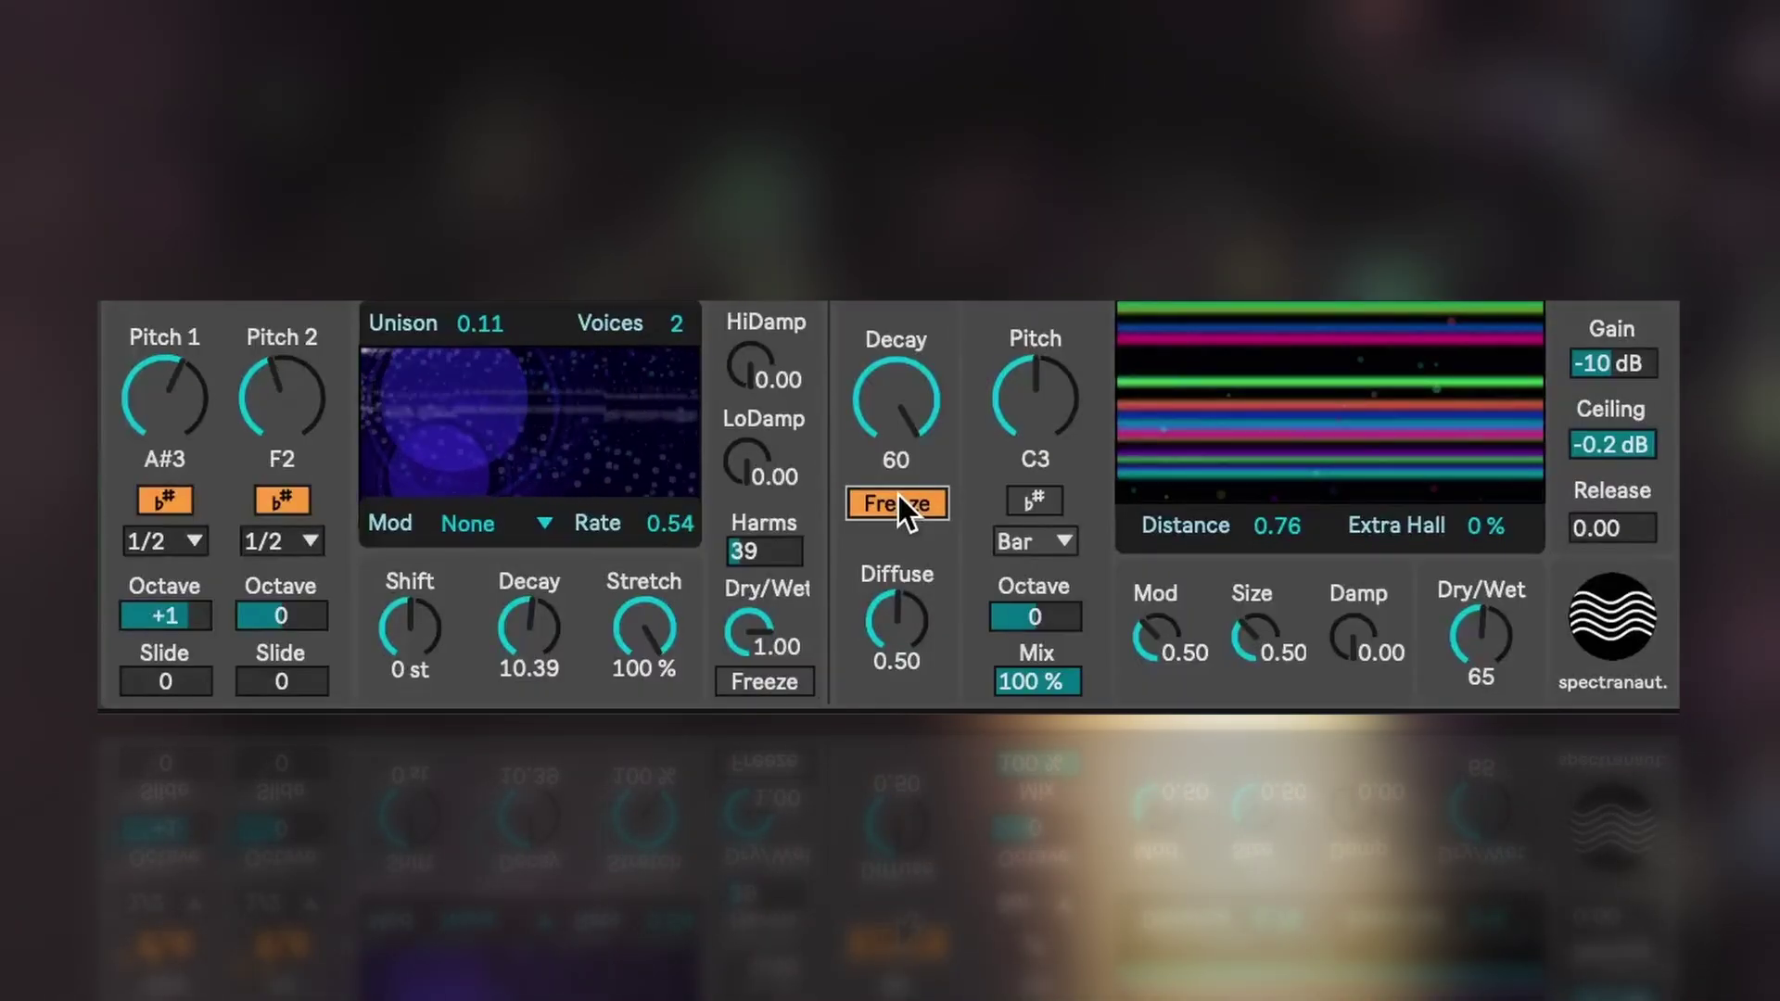
left_click_drag(1468, 662, 1469, 584)
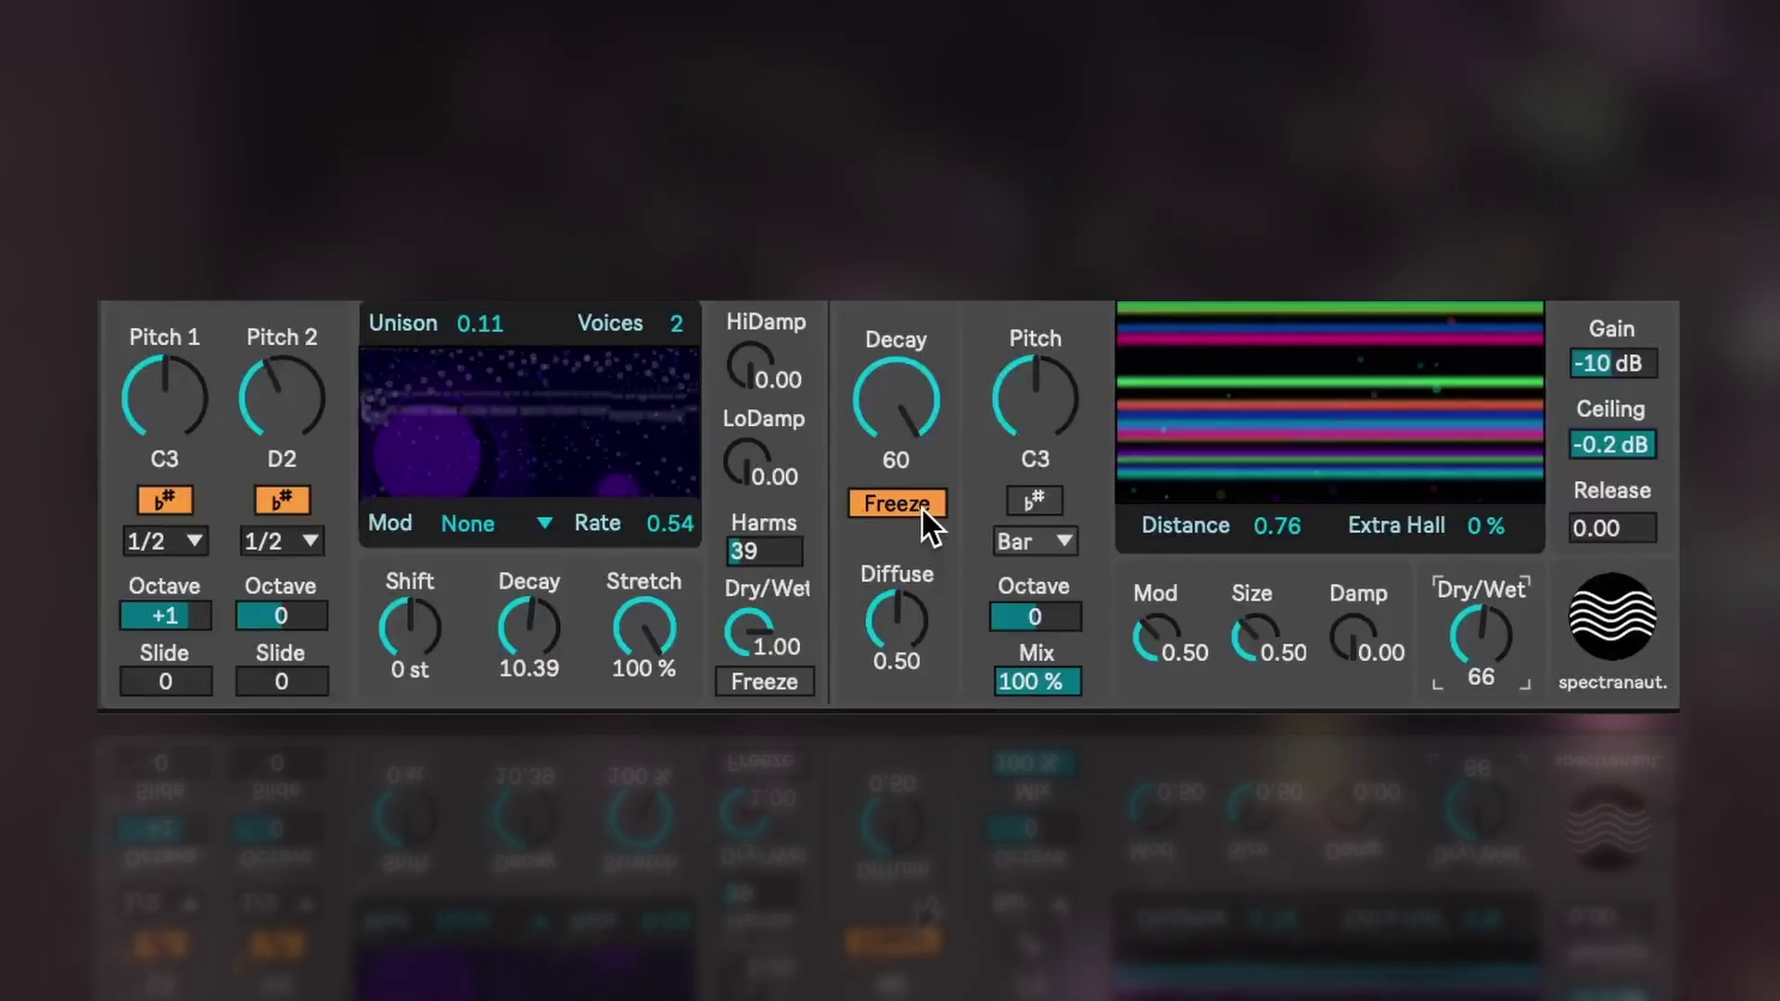
left_click(909, 508)
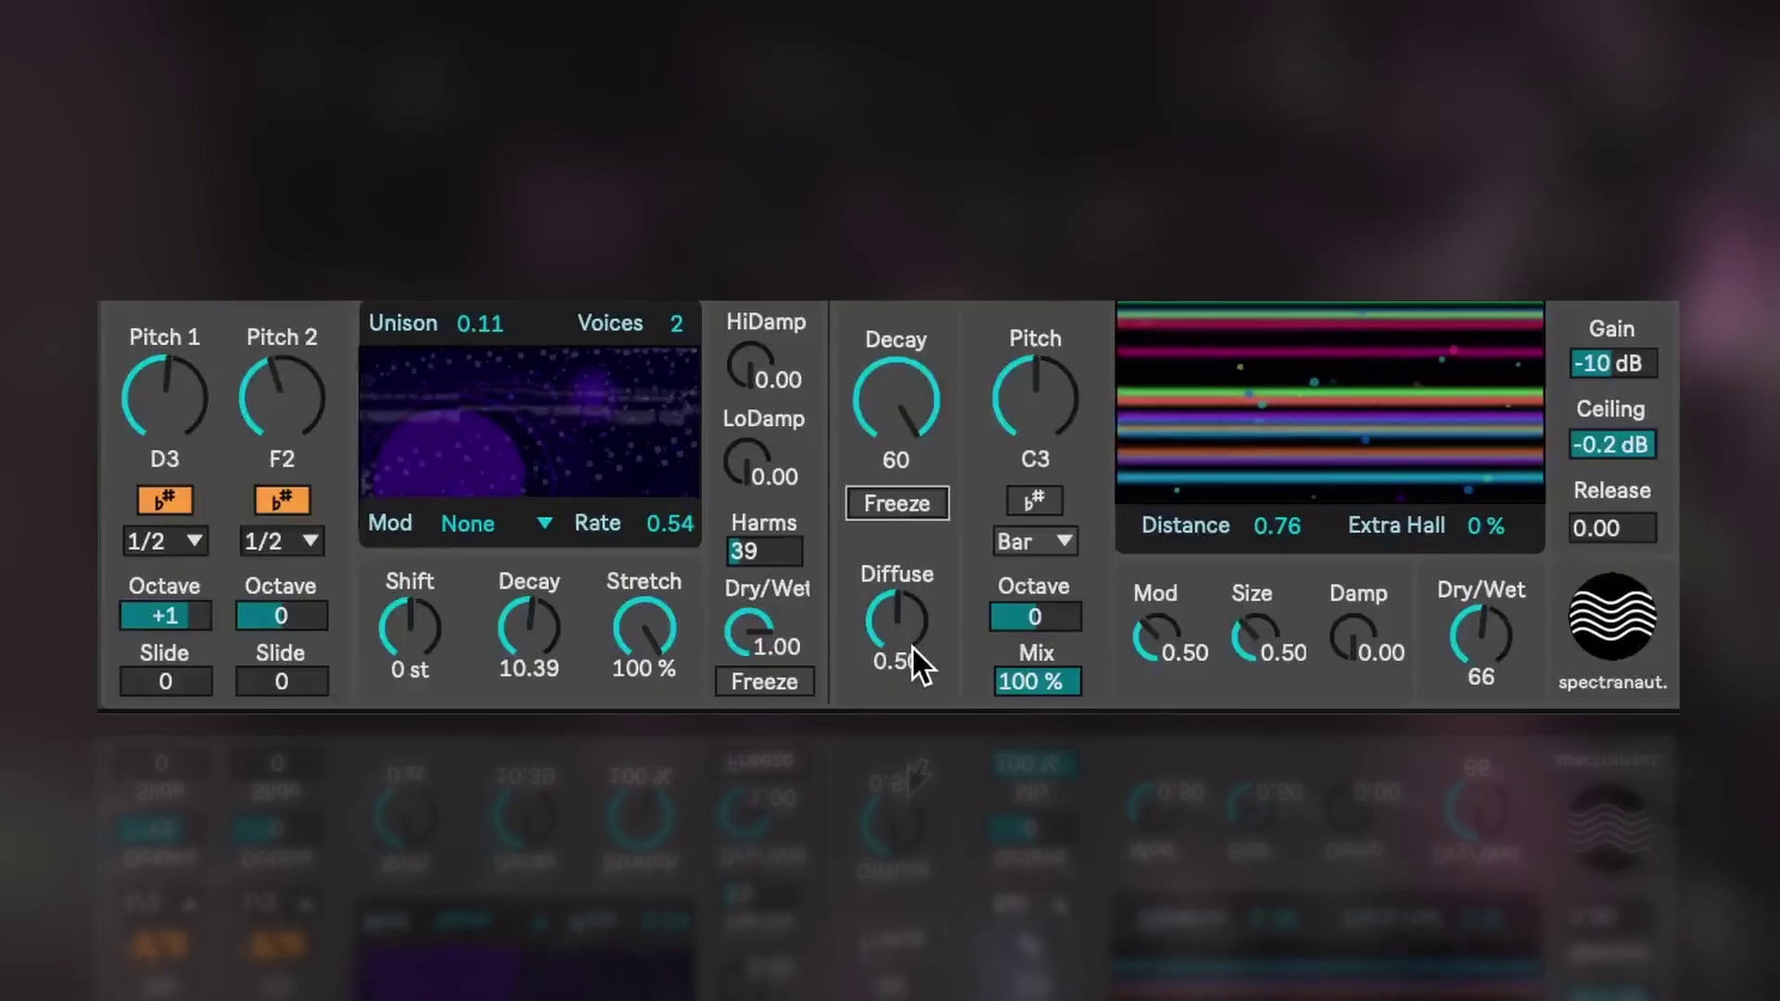
Try the reverb Diffuse at 0.00, set it to 1.00 and set the reverb Decay to 39.
left_click_drag(903, 648, 903, 556)
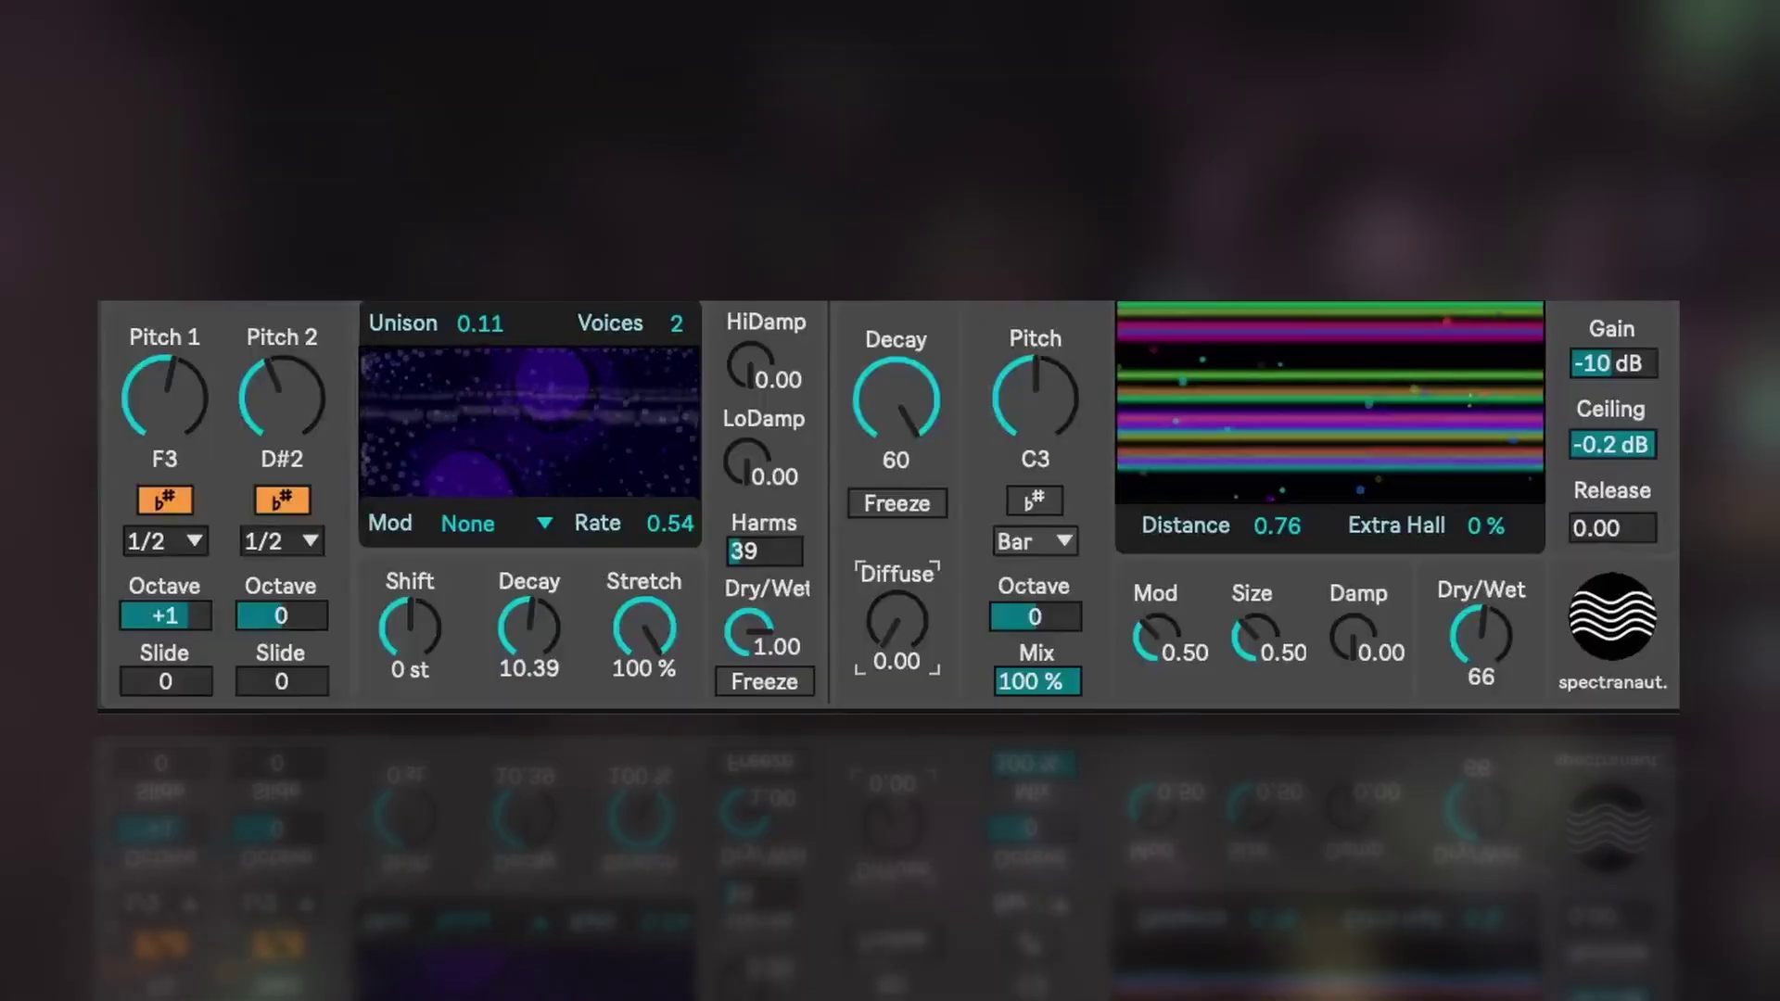
left_click_drag(896, 397, 896, 449)
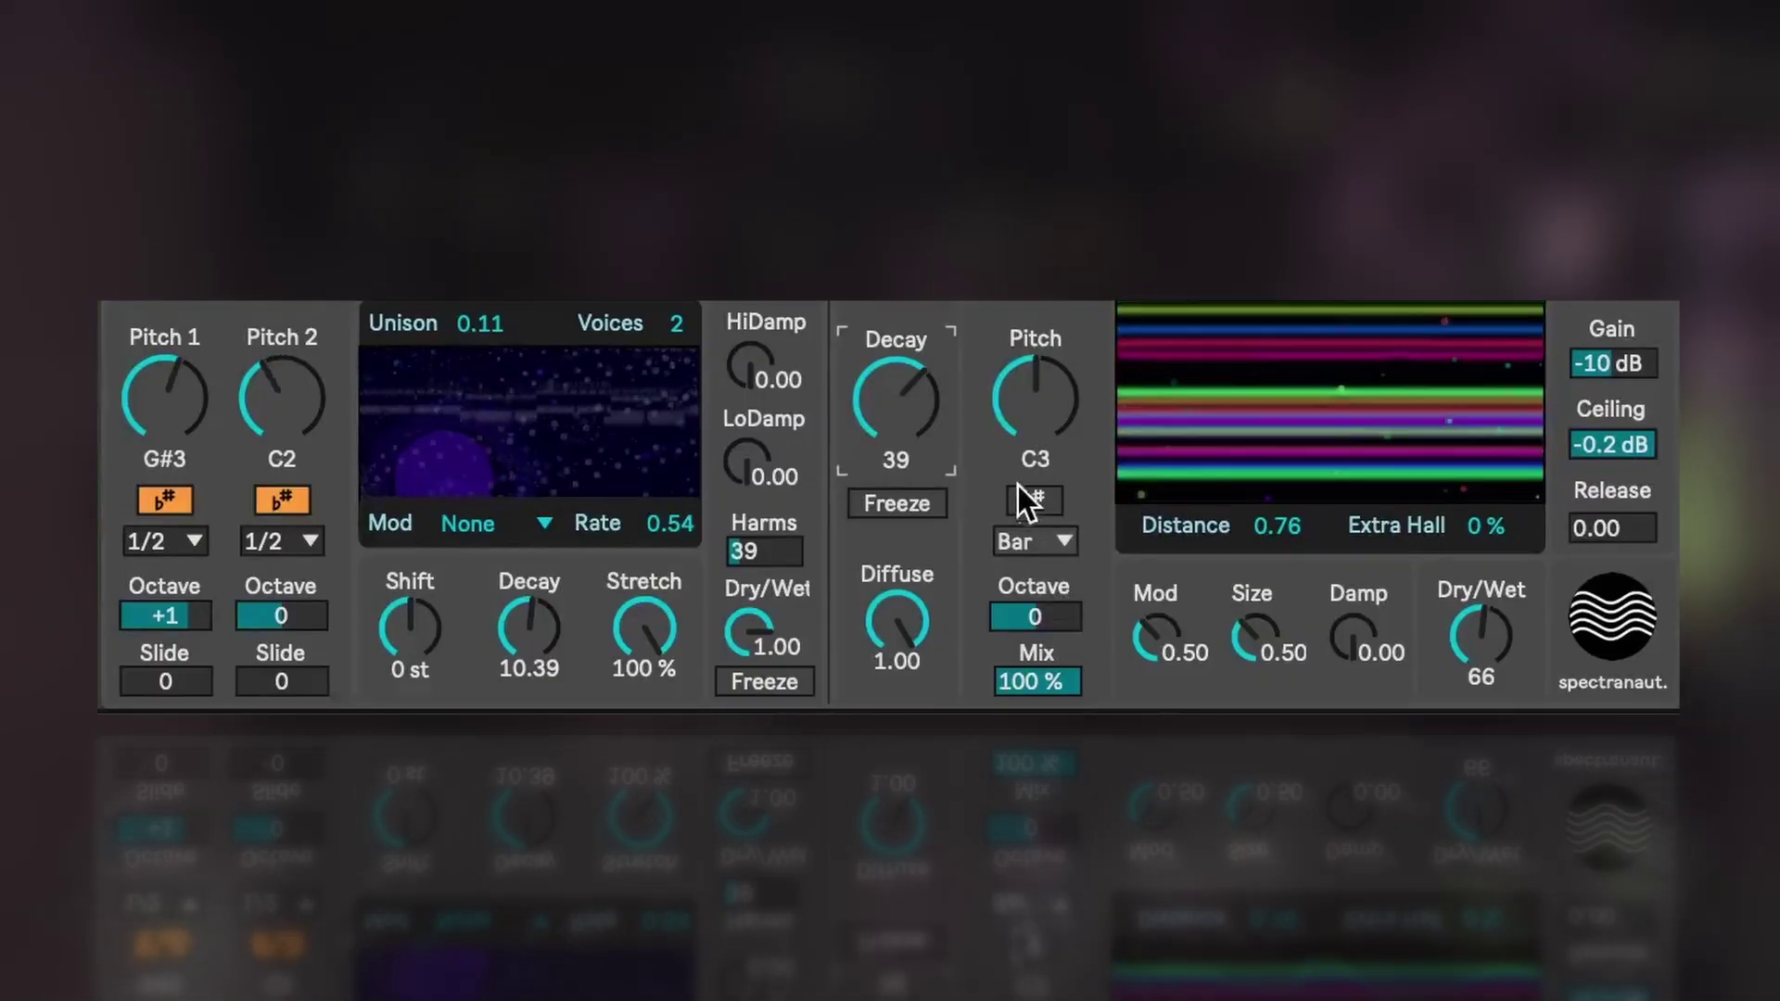
Turn on the reverb Pitch's automatic note changes at a 1/2 rate and set its Octave to +1.
left_click(1027, 409)
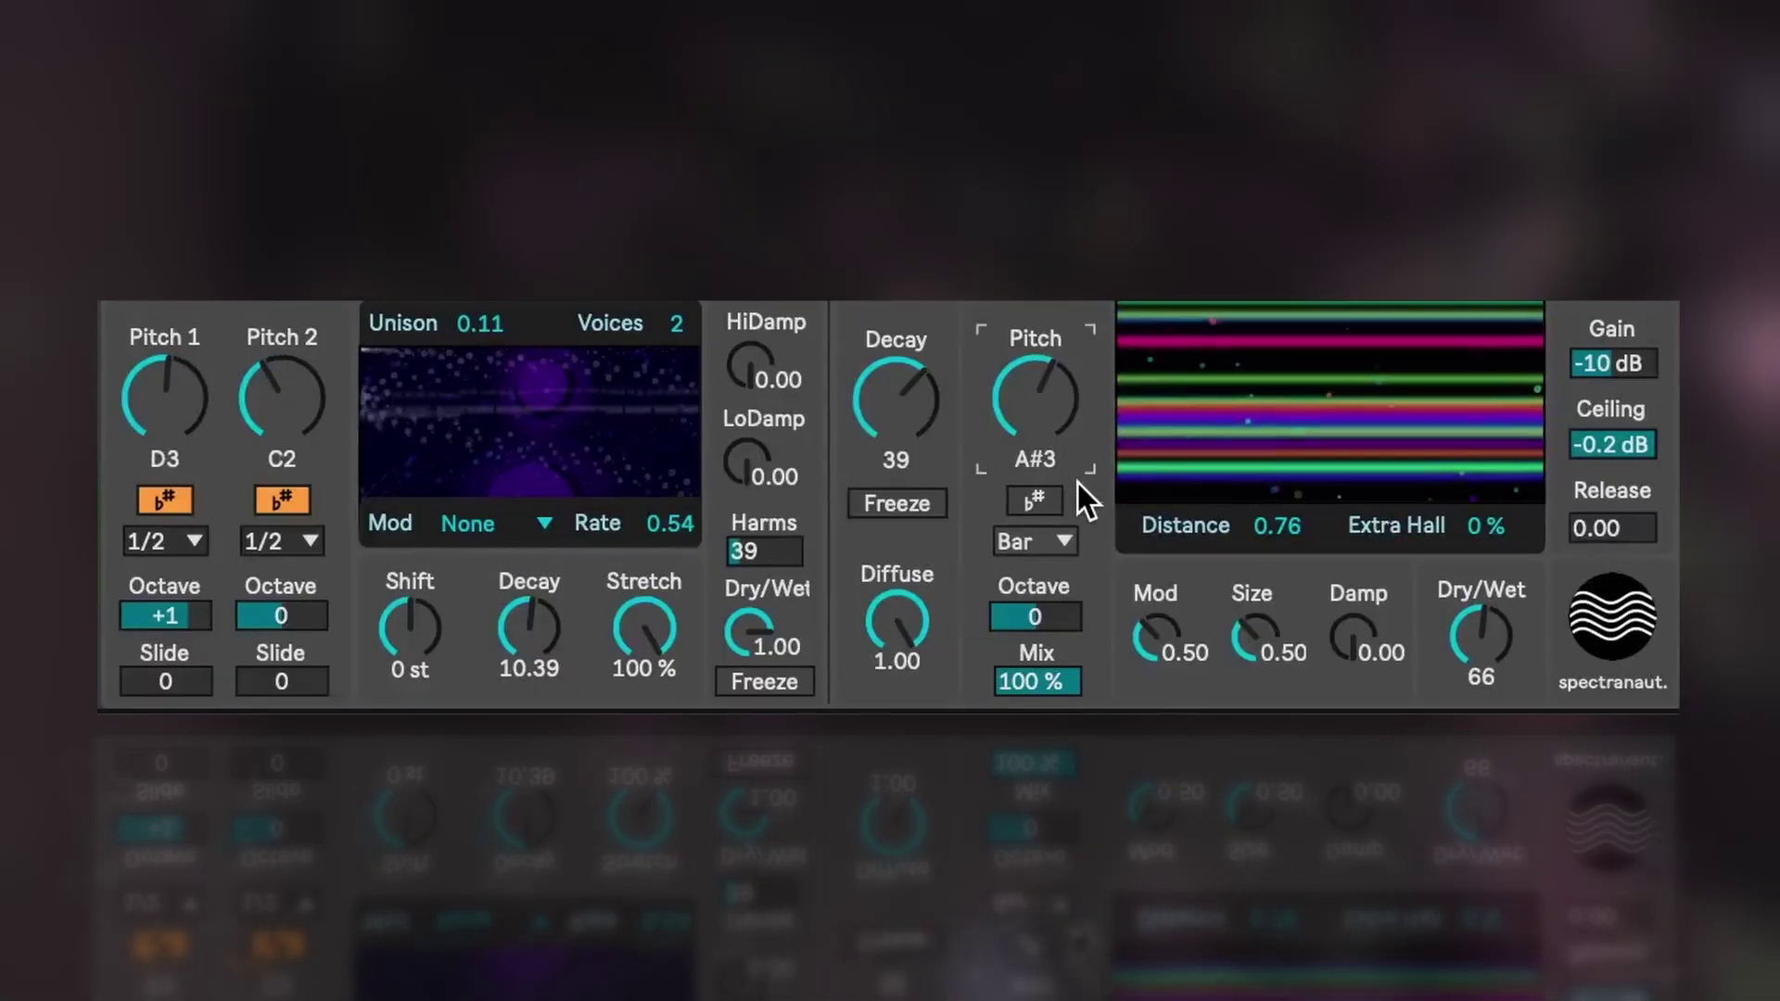
left_click(1036, 501)
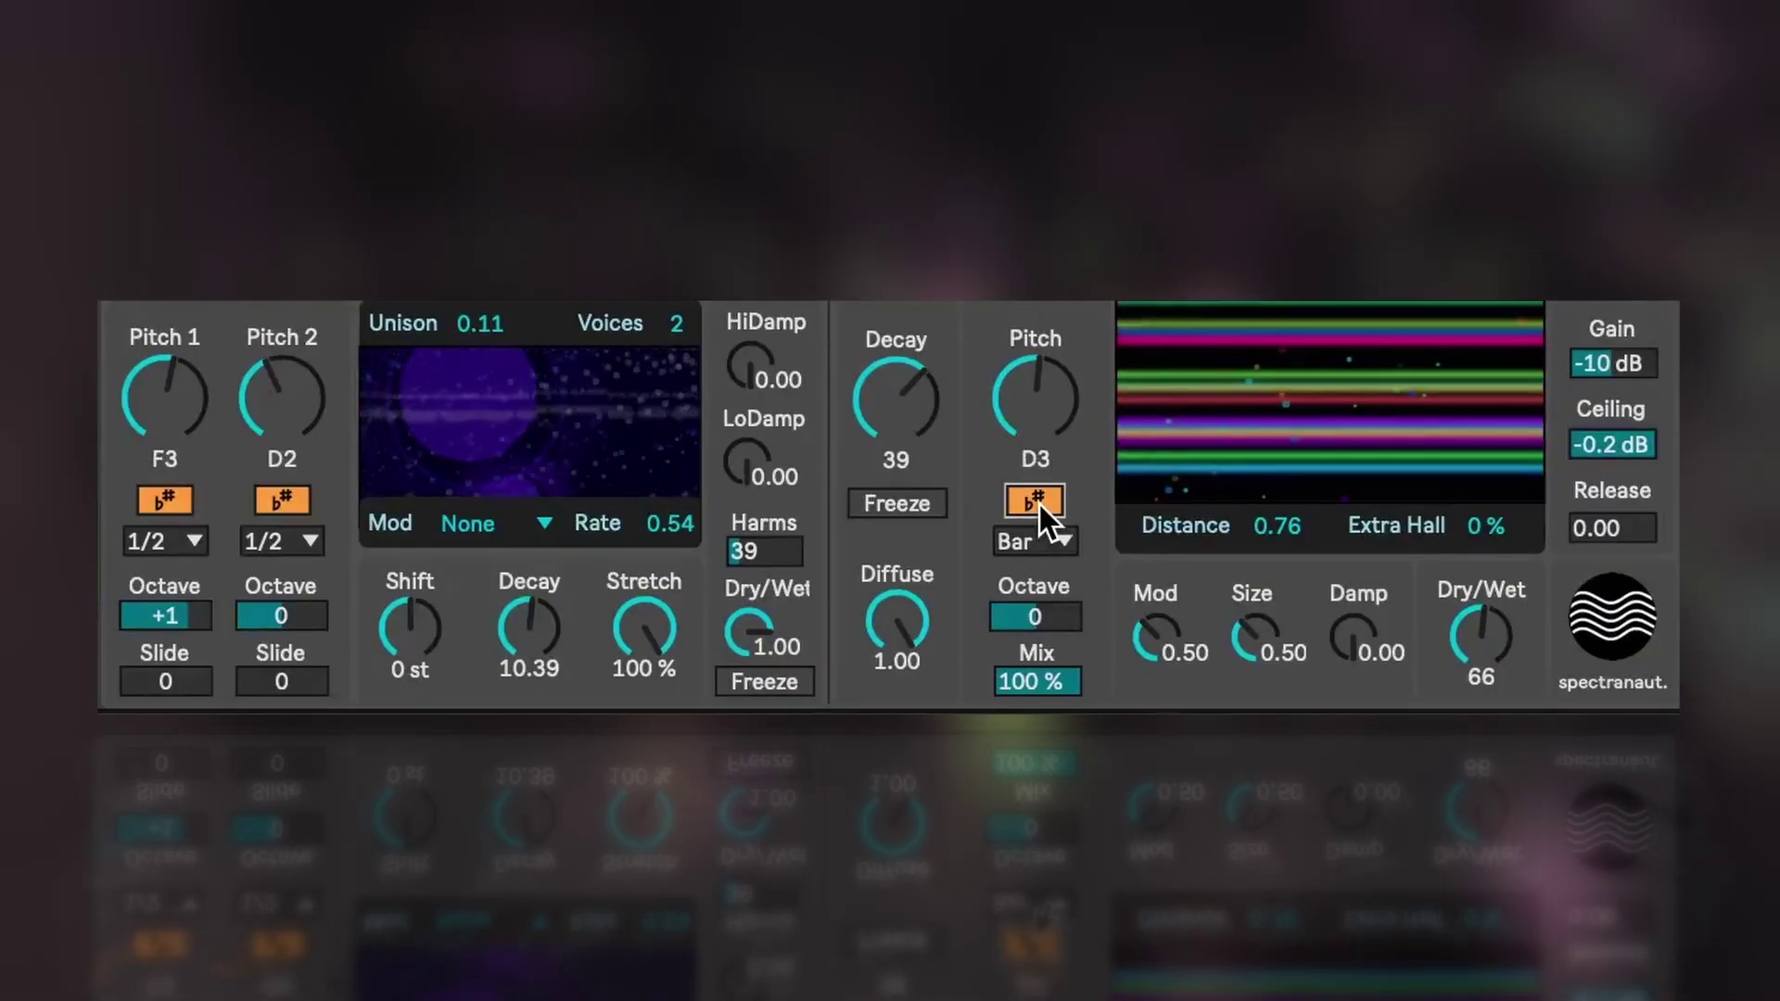
left_click(1036, 543)
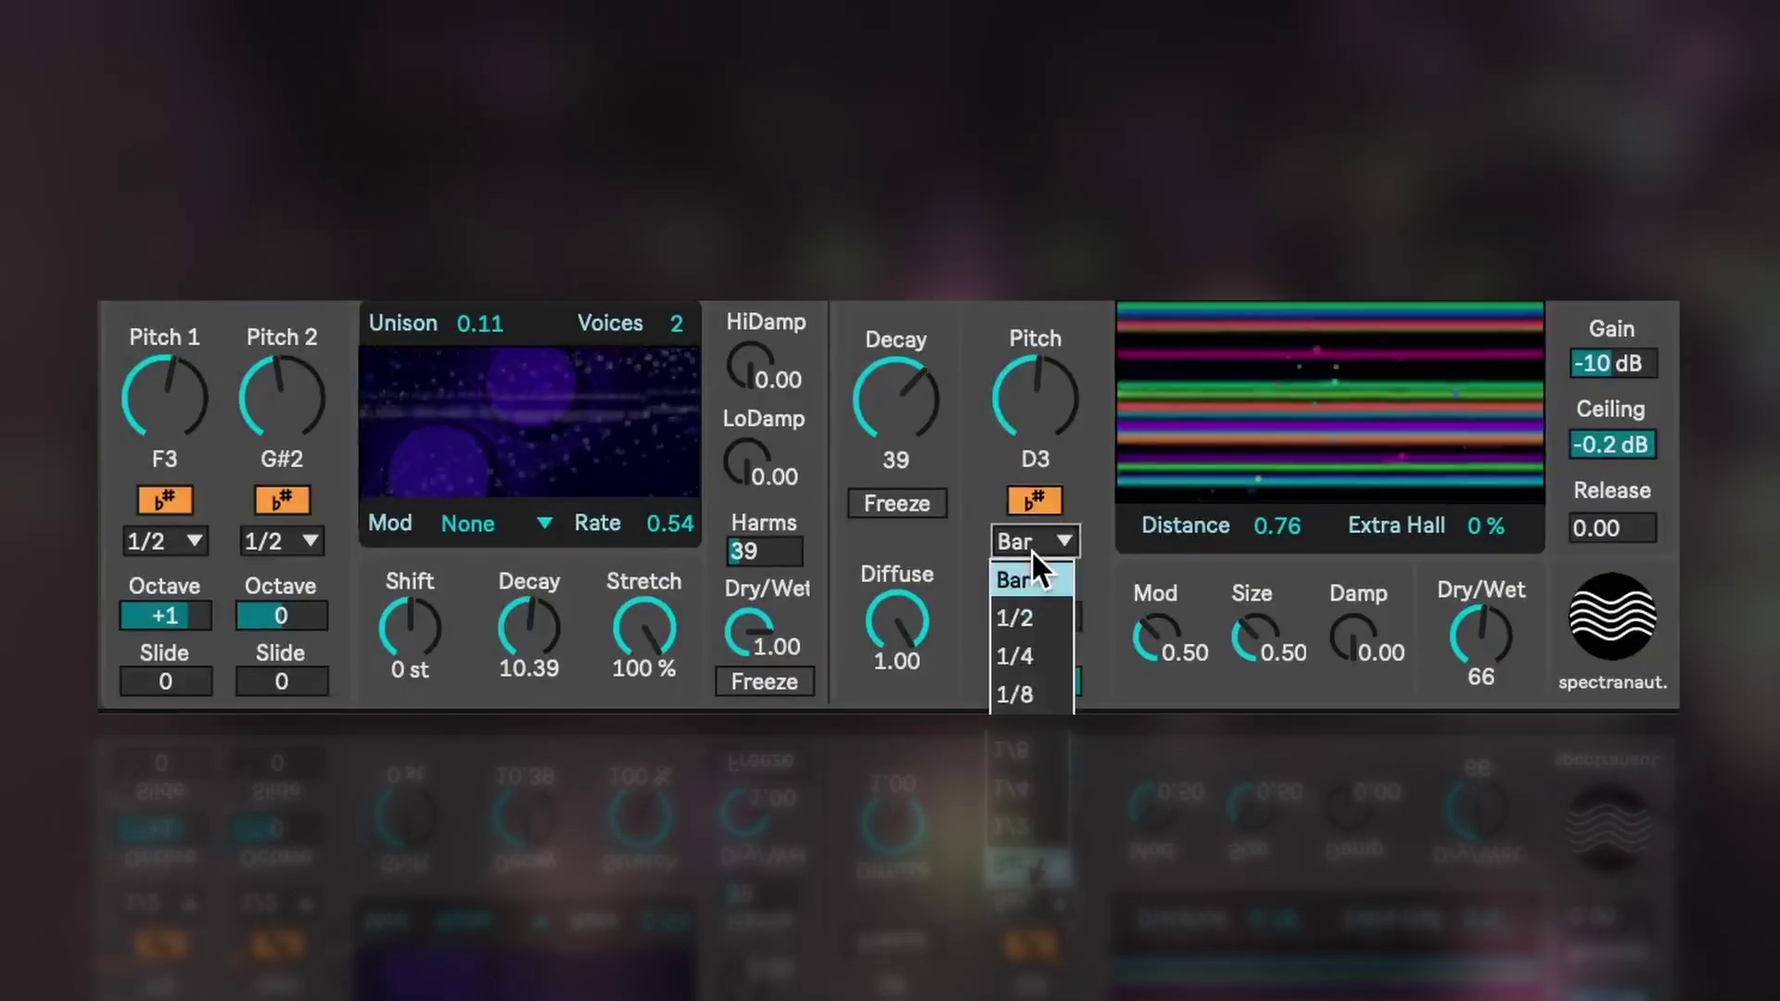
left_click(1040, 612)
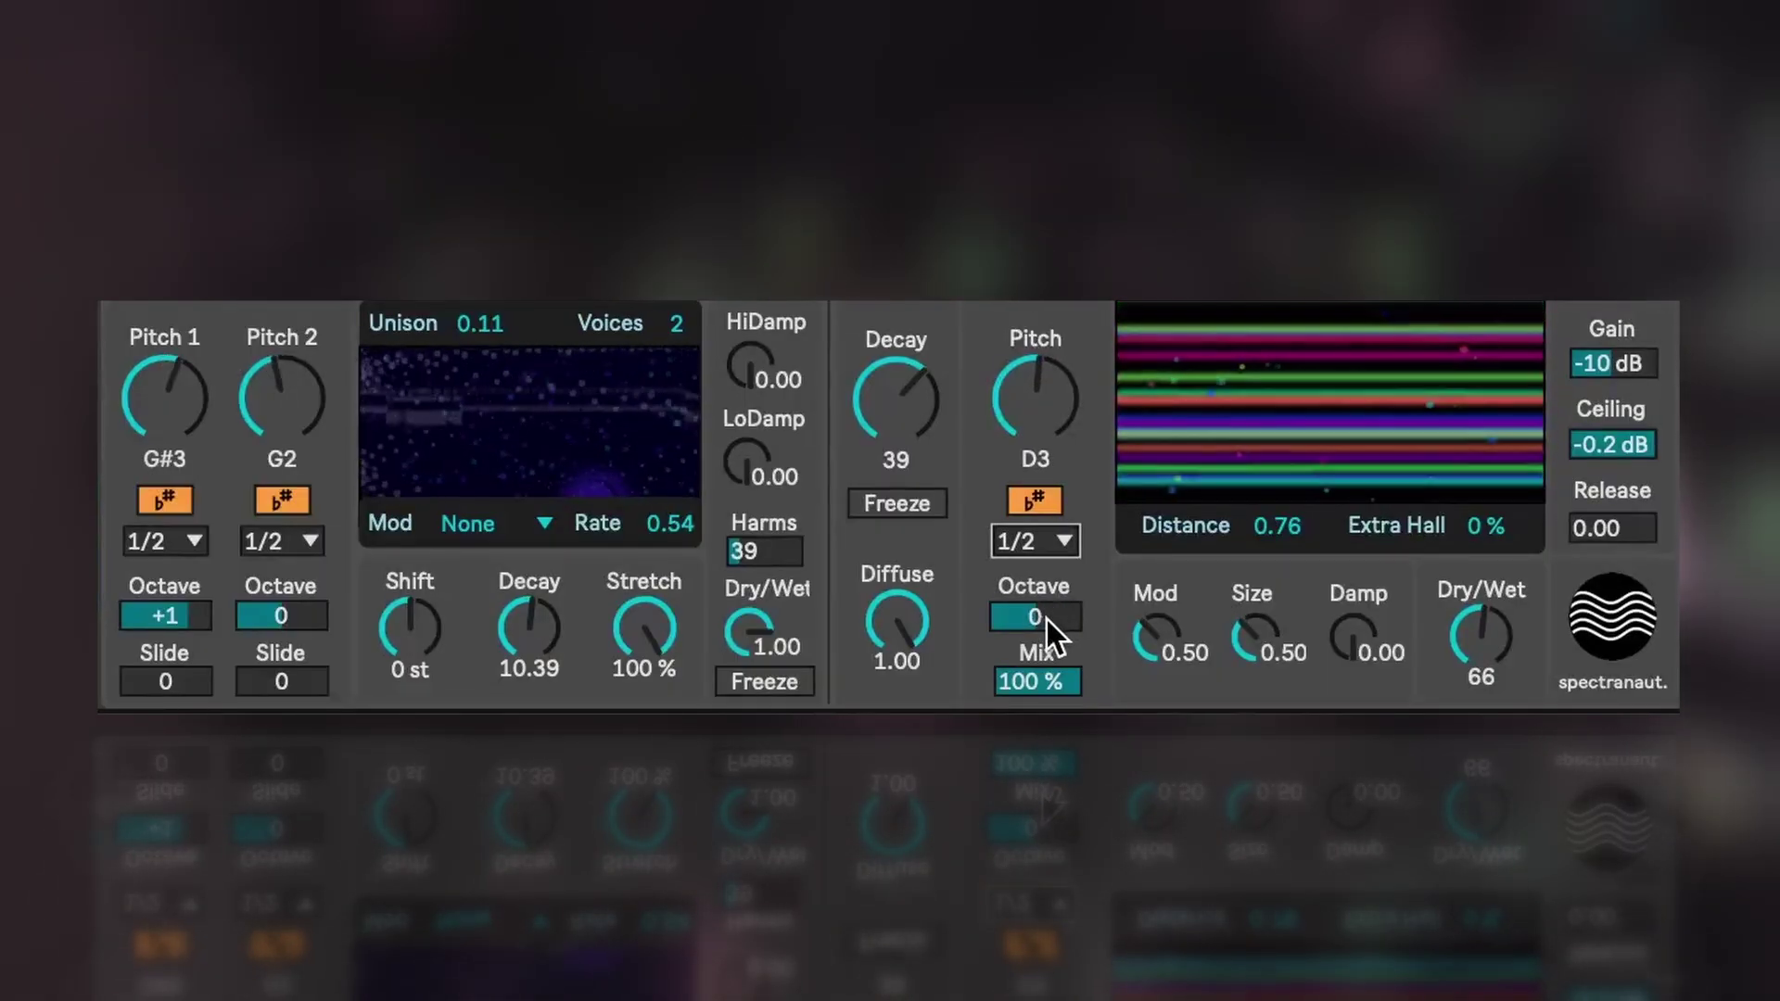
left_click(1042, 617)
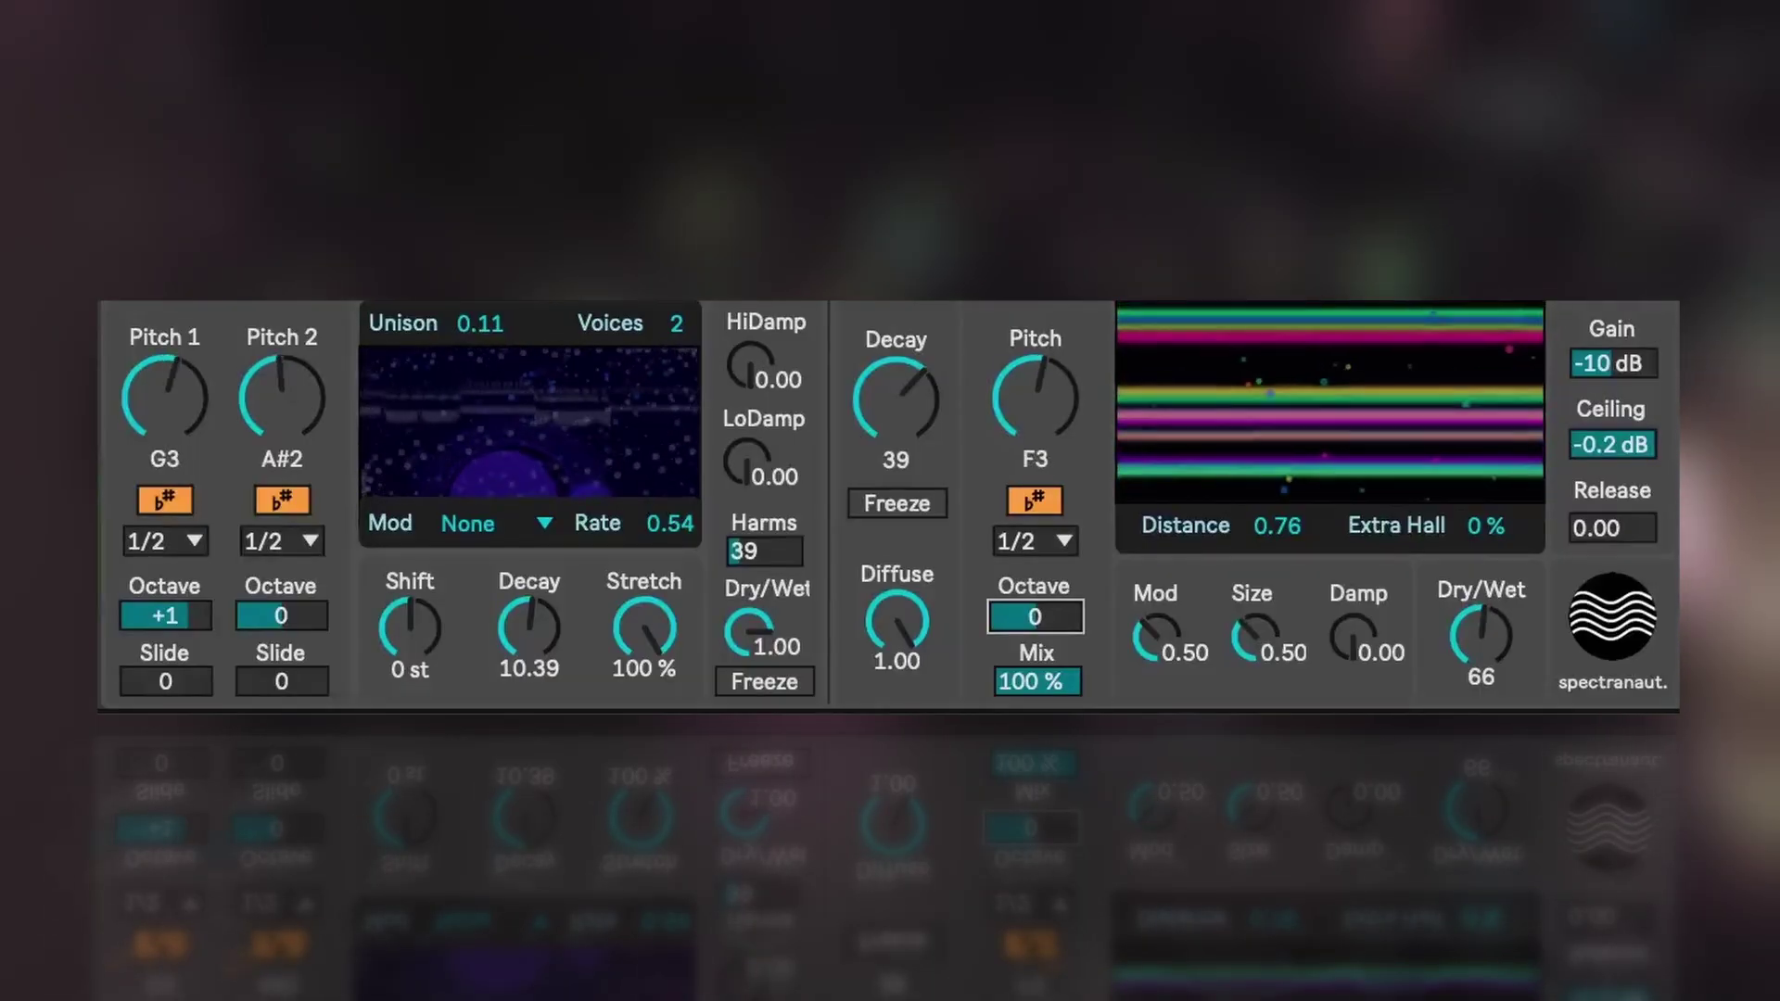
left_click_drag(1041, 618, 1042, 599)
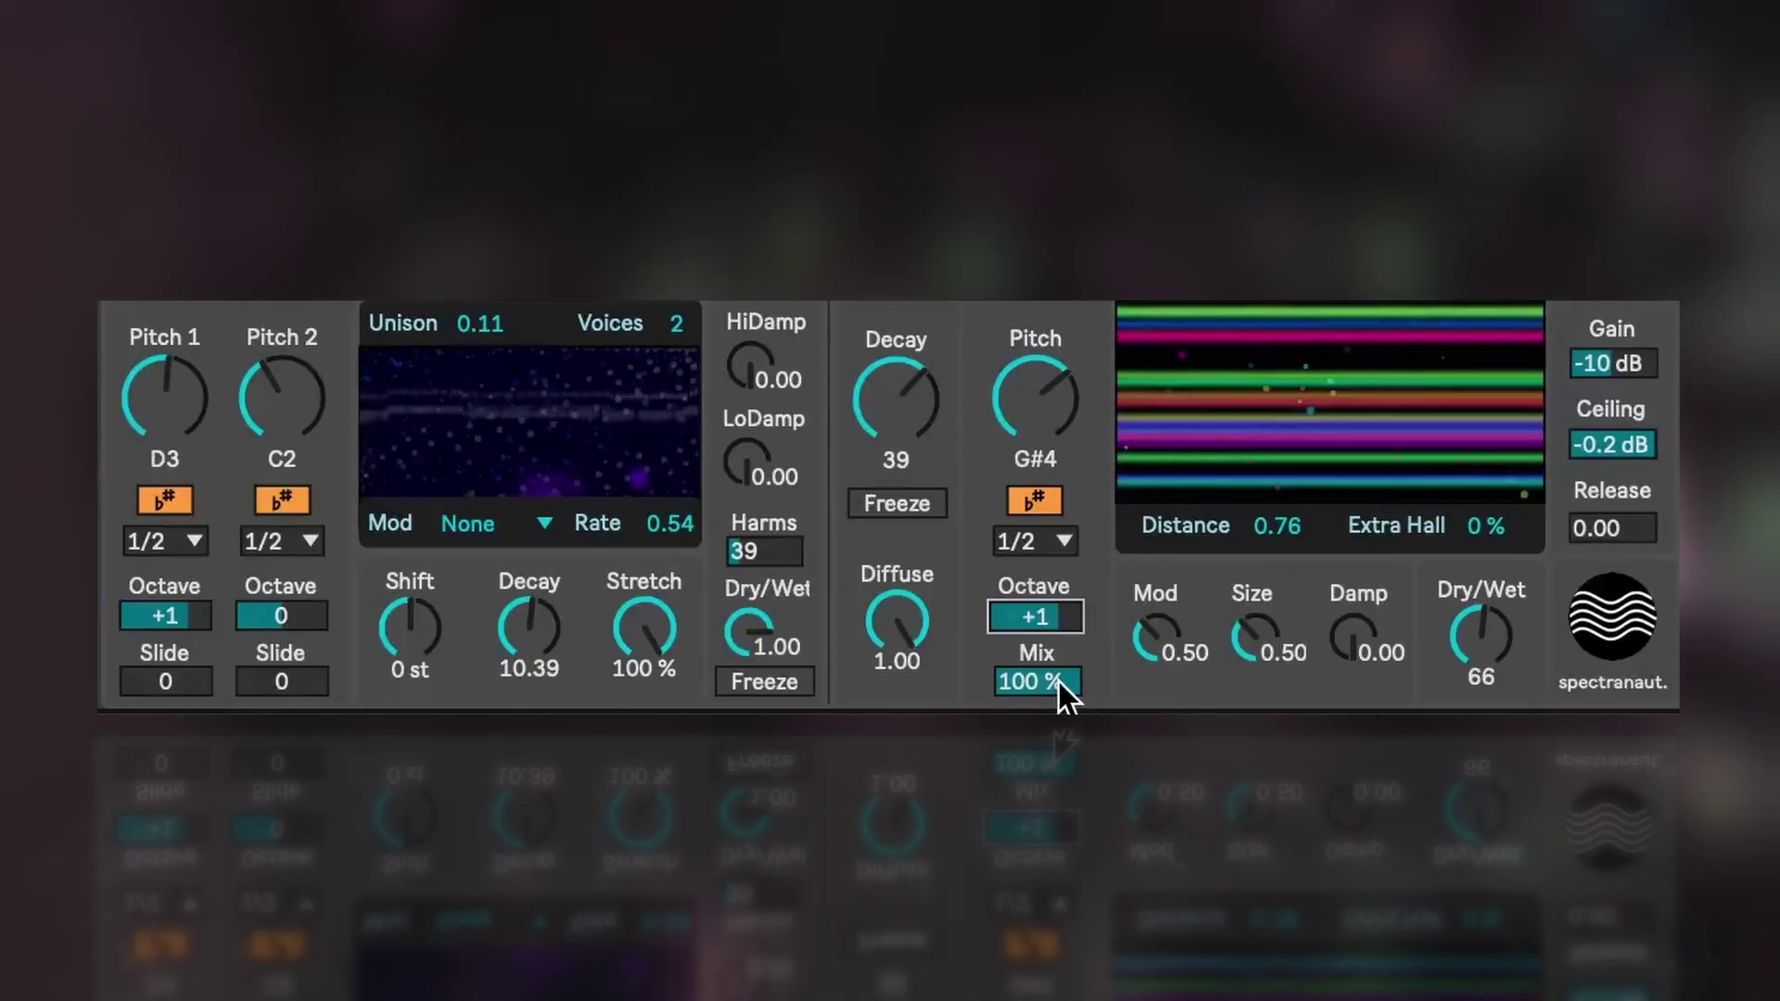
Try the reverb pitch Mix at 0 % and set it to 76 %.
left_click(1059, 681)
left_click_drag(1059, 682, 1058, 727)
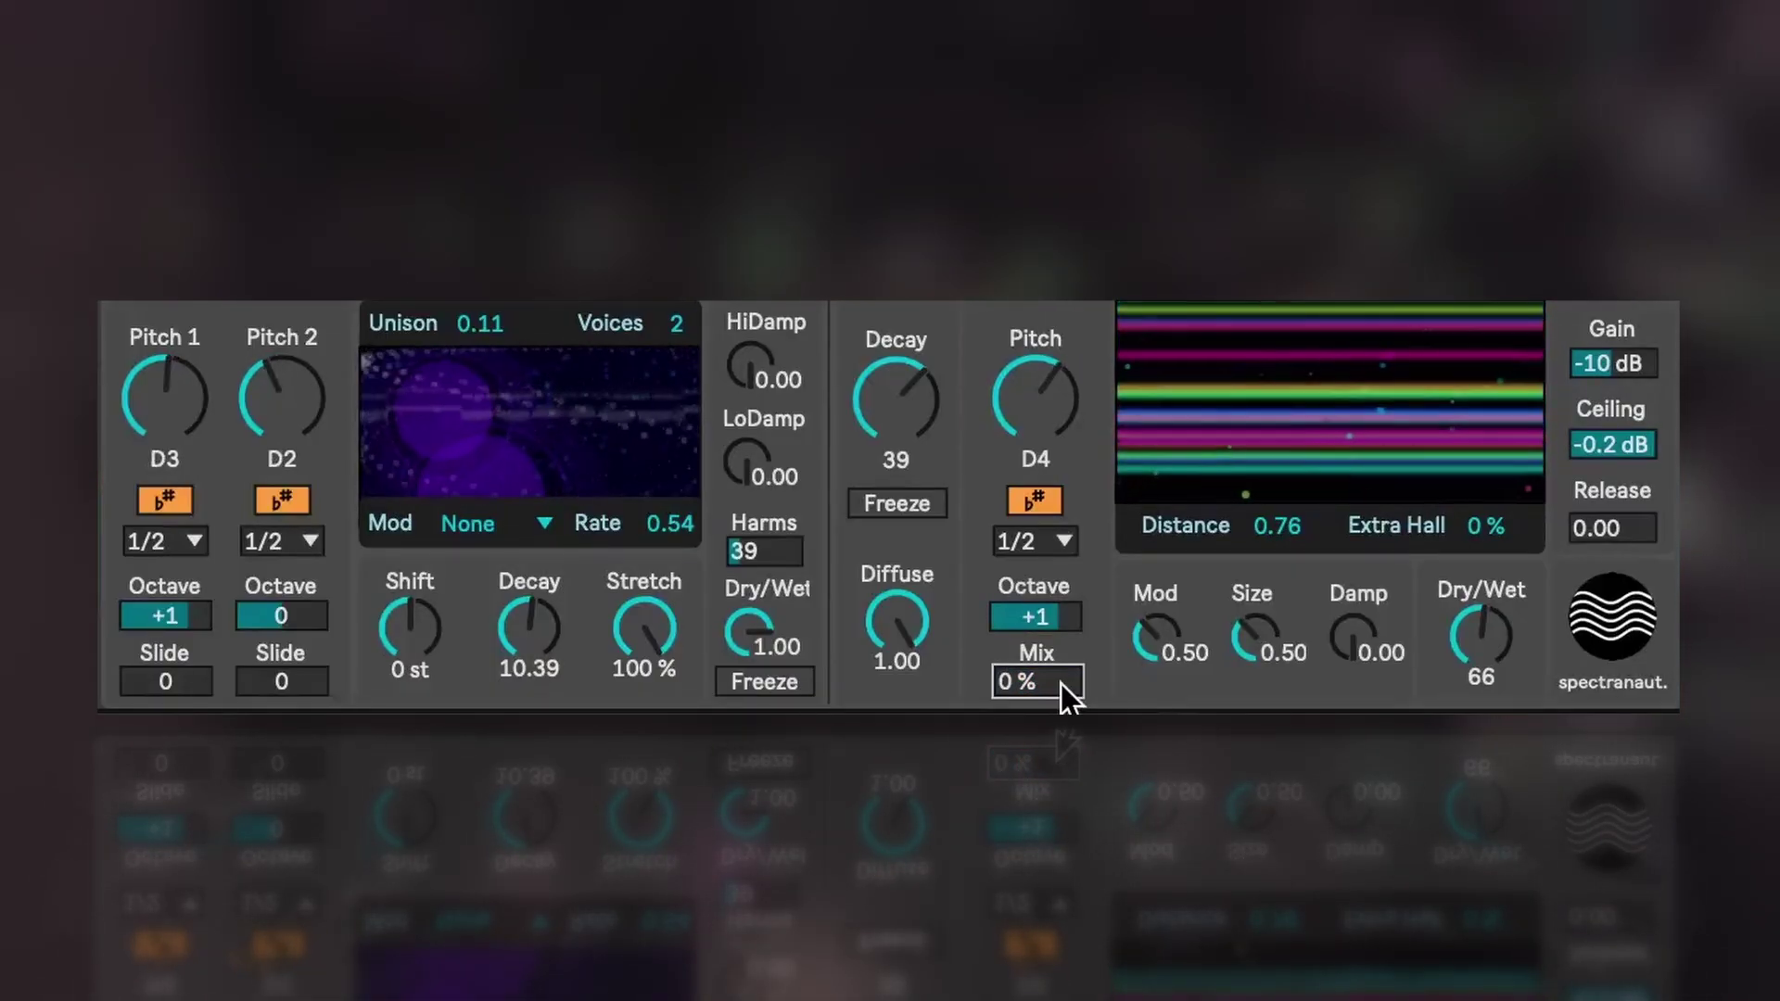
left_click_drag(1061, 683, 1060, 656)
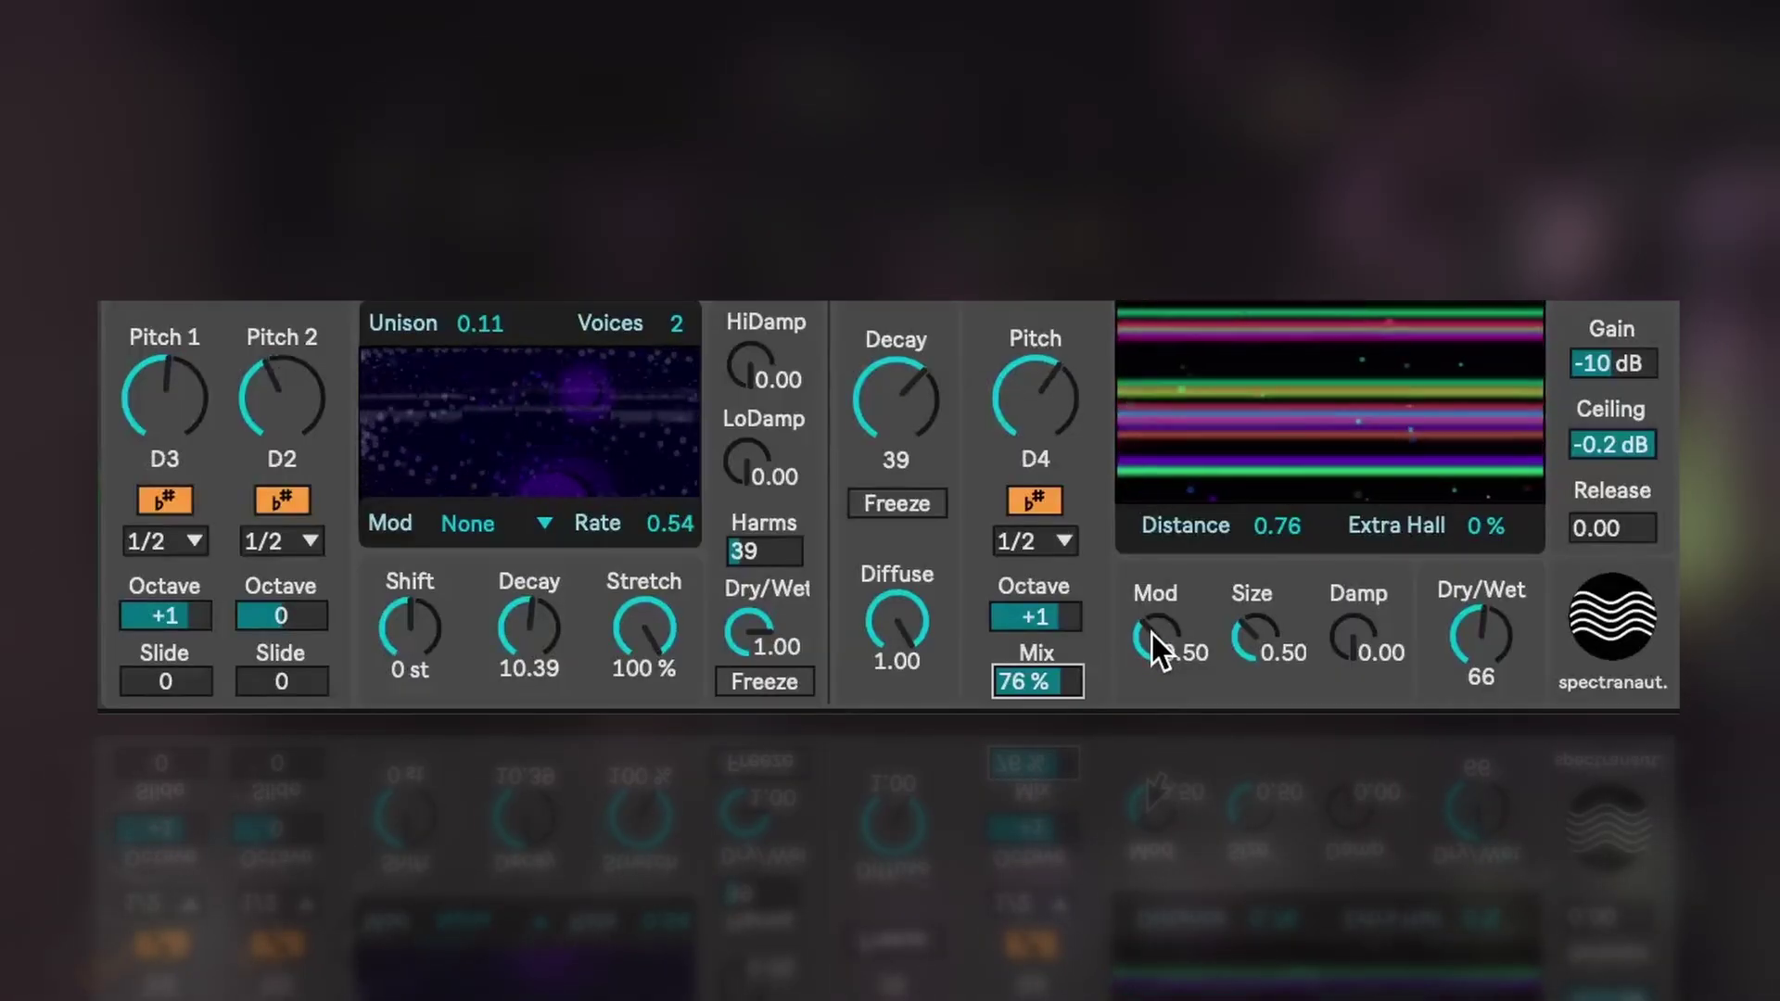
Set the reverb's Mod to 0.93, Size to 0.38 and Damp to 0.43, trying Damp at 0.98 first.
left_click_drag(1152, 632, 1151, 625)
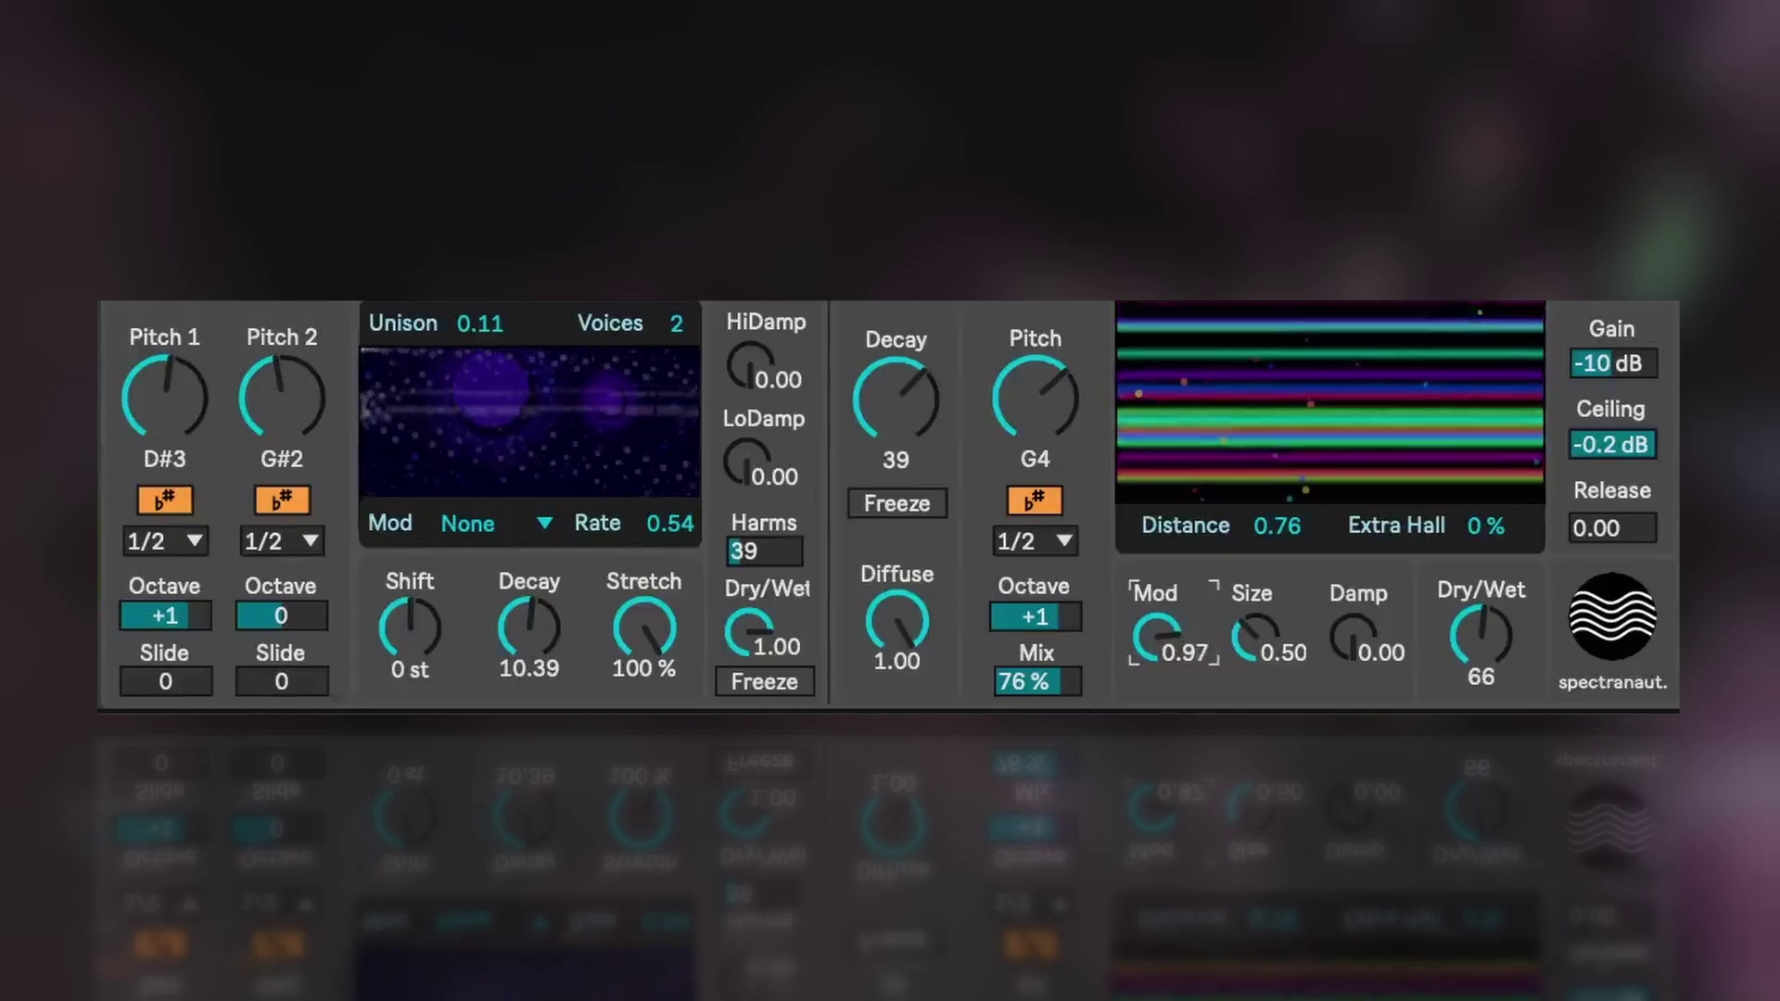
mouse_move(1253, 645)
left_mouse_down()
mouse_move(1253, 576)
mouse_move(1253, 667)
mouse_move(1253, 634)
left_mouse_up()
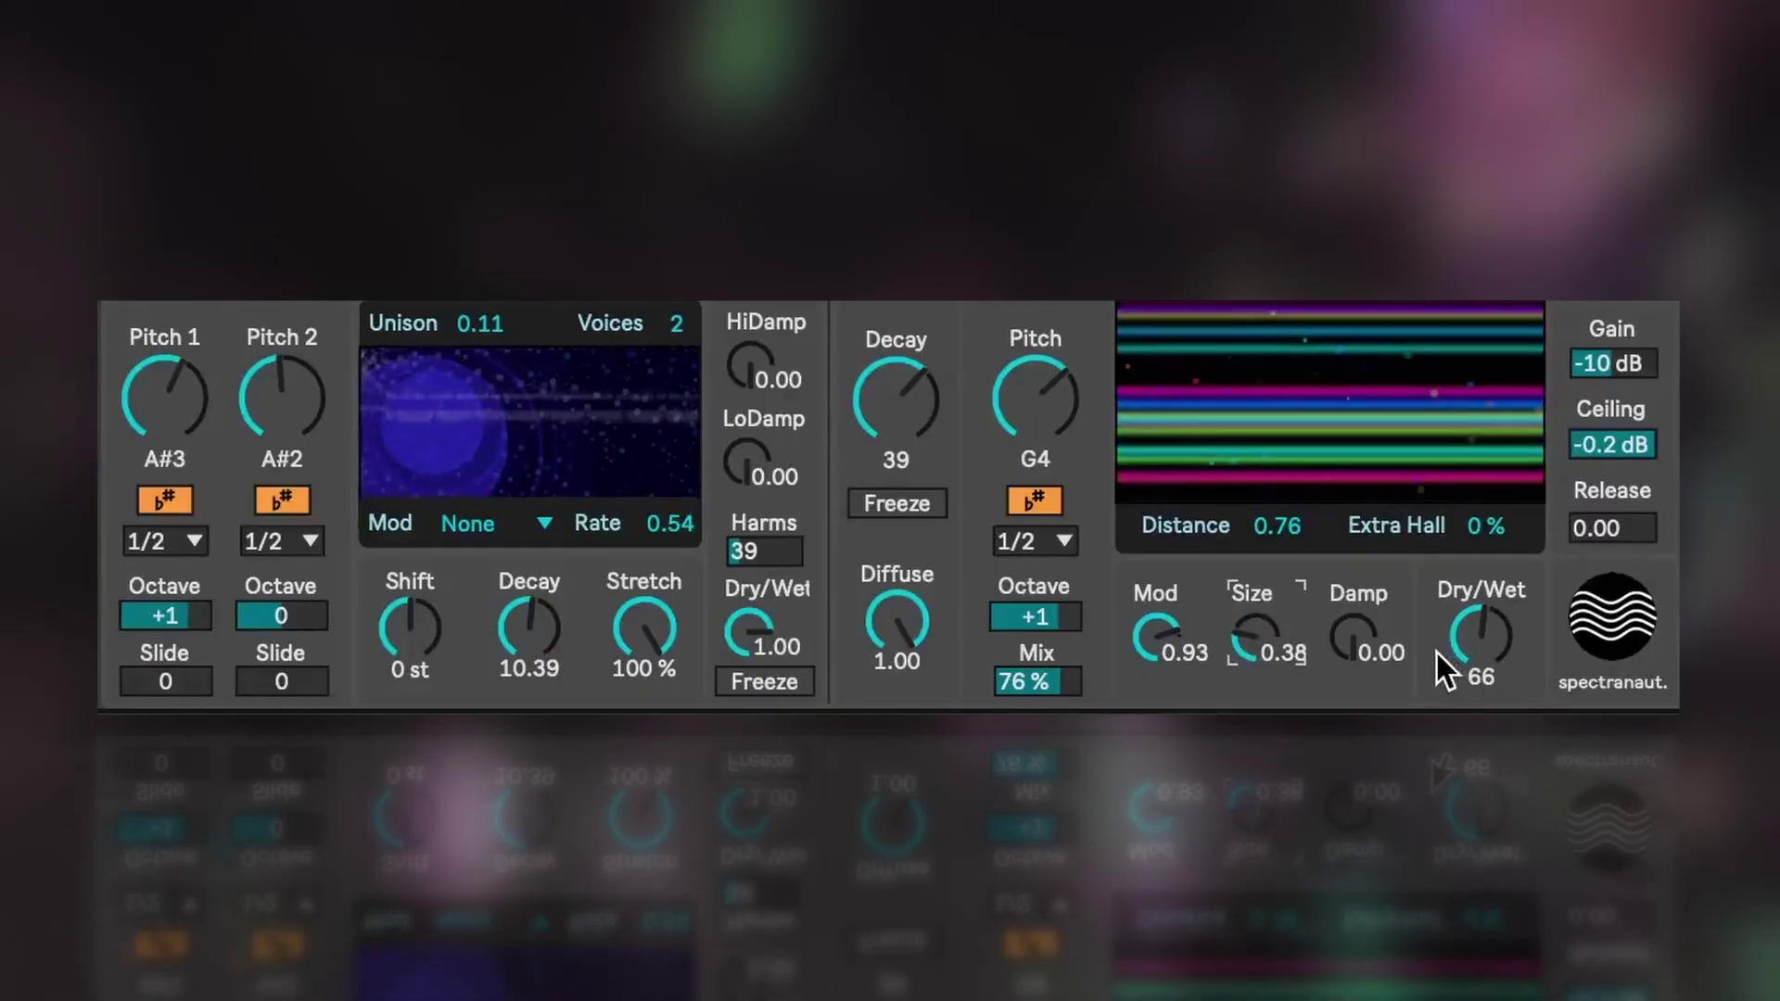
left_click_drag(1387, 655, 1386, 542)
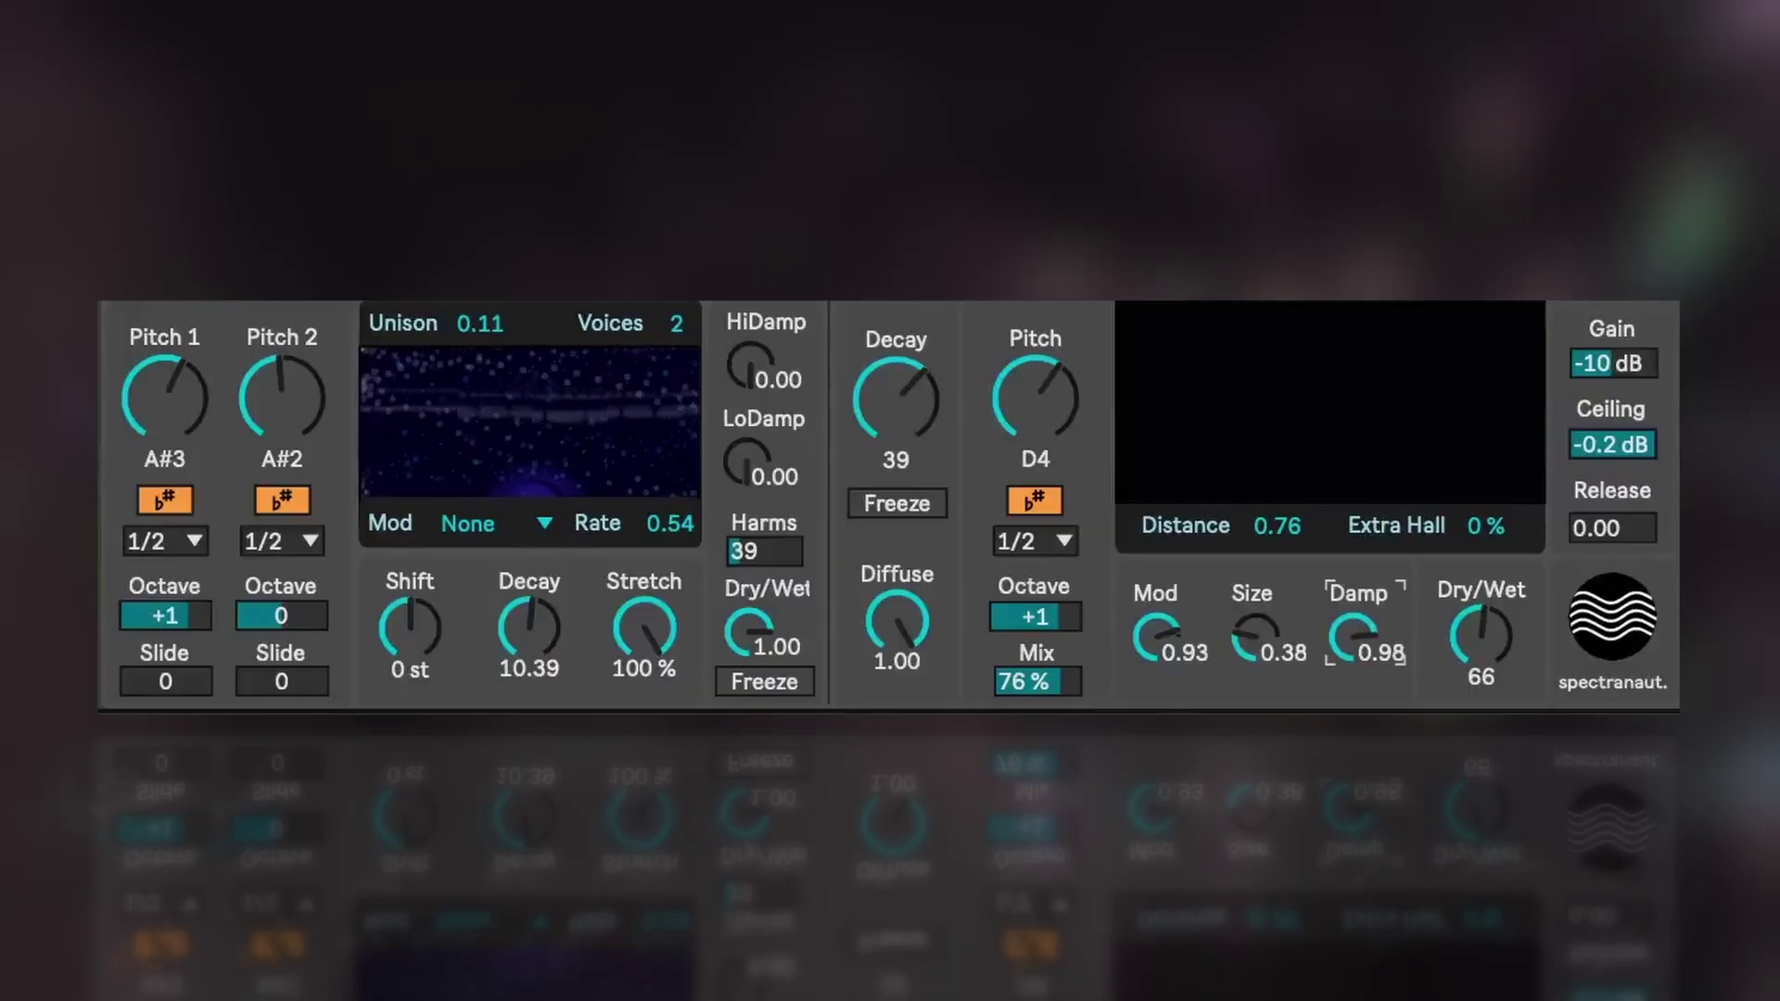
left_click_drag(1386, 500, 1387, 567)
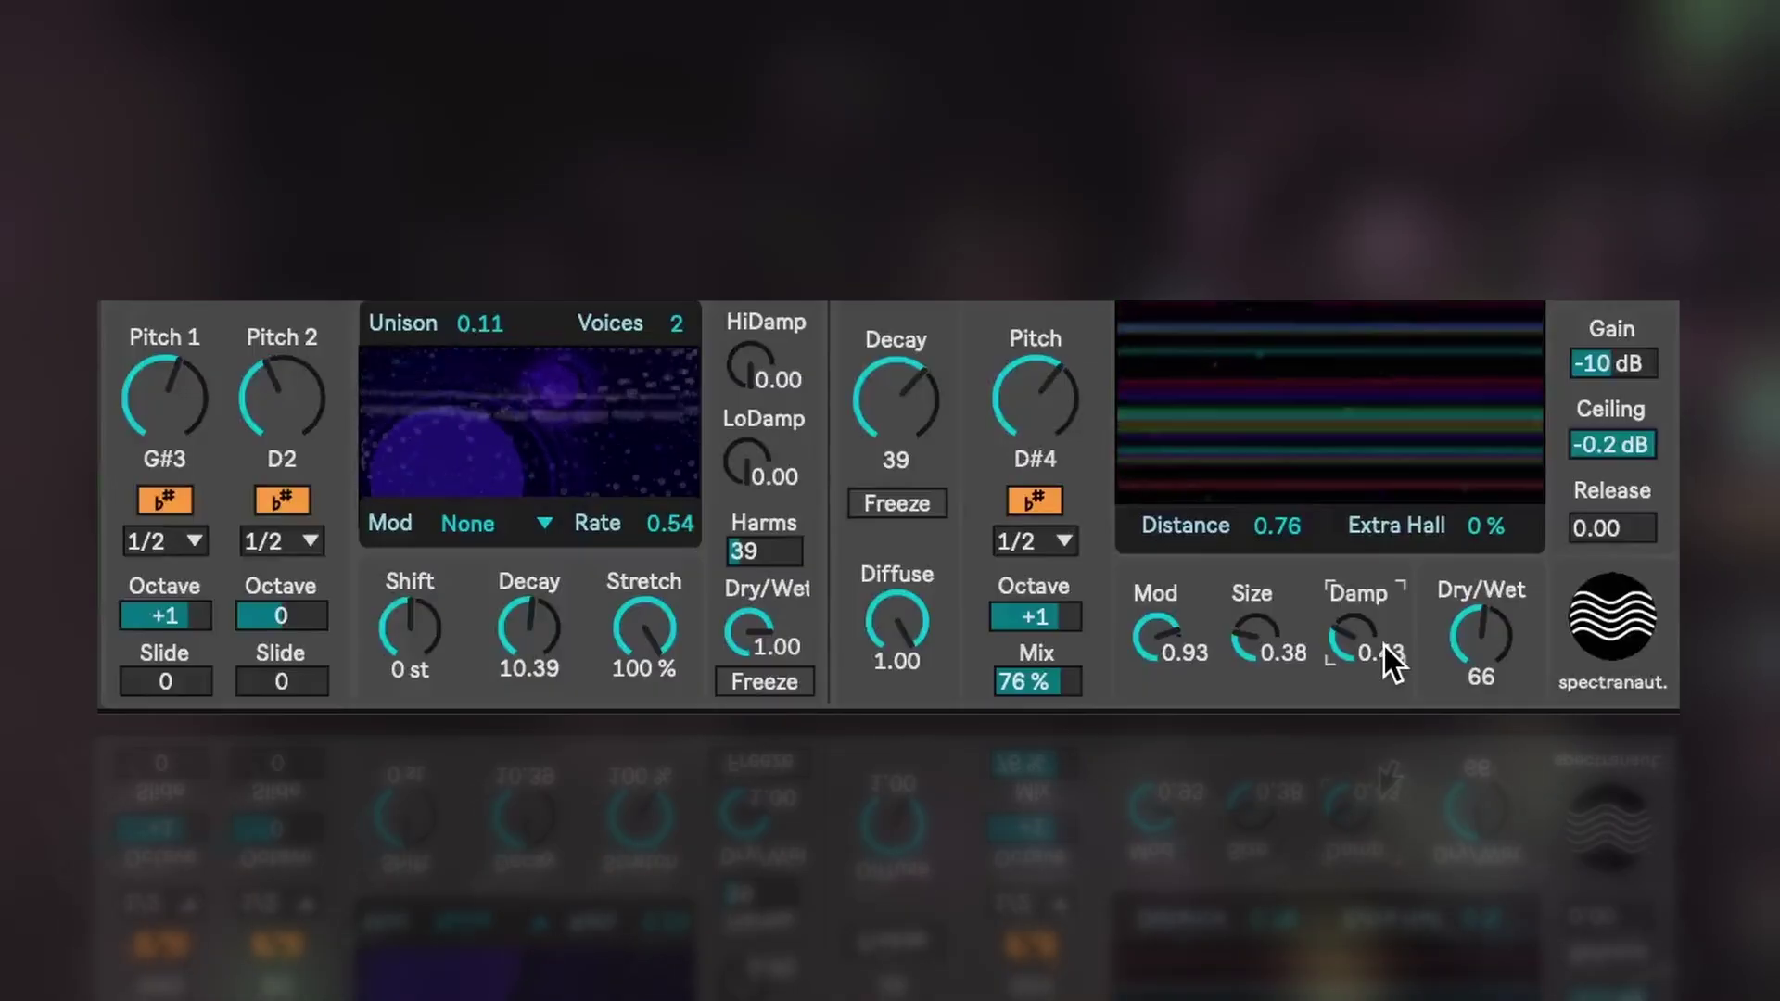
Set the reverb's Distance to 1.00 and its Extra Hall to 100 %.
mouse_move(1261, 521)
left_mouse_down()
mouse_move(1261, 504)
mouse_move(1261, 667)
mouse_move(1261, 525)
left_mouse_up()
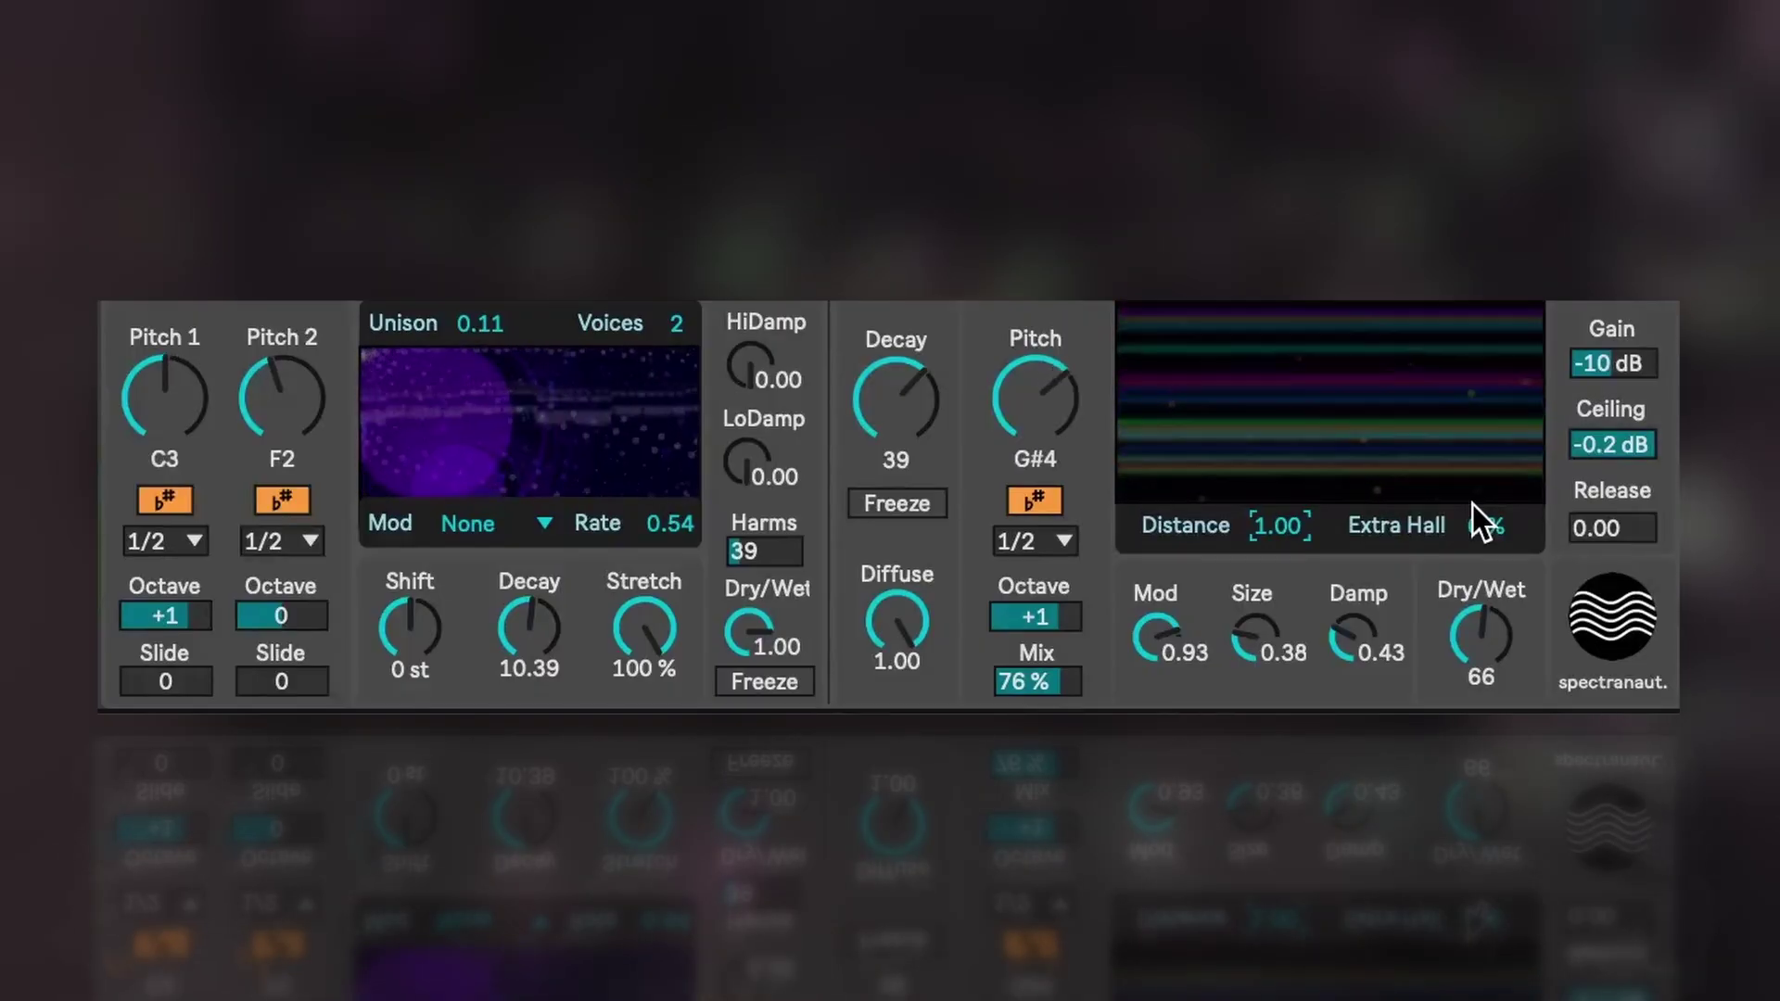
left_click(1489, 526)
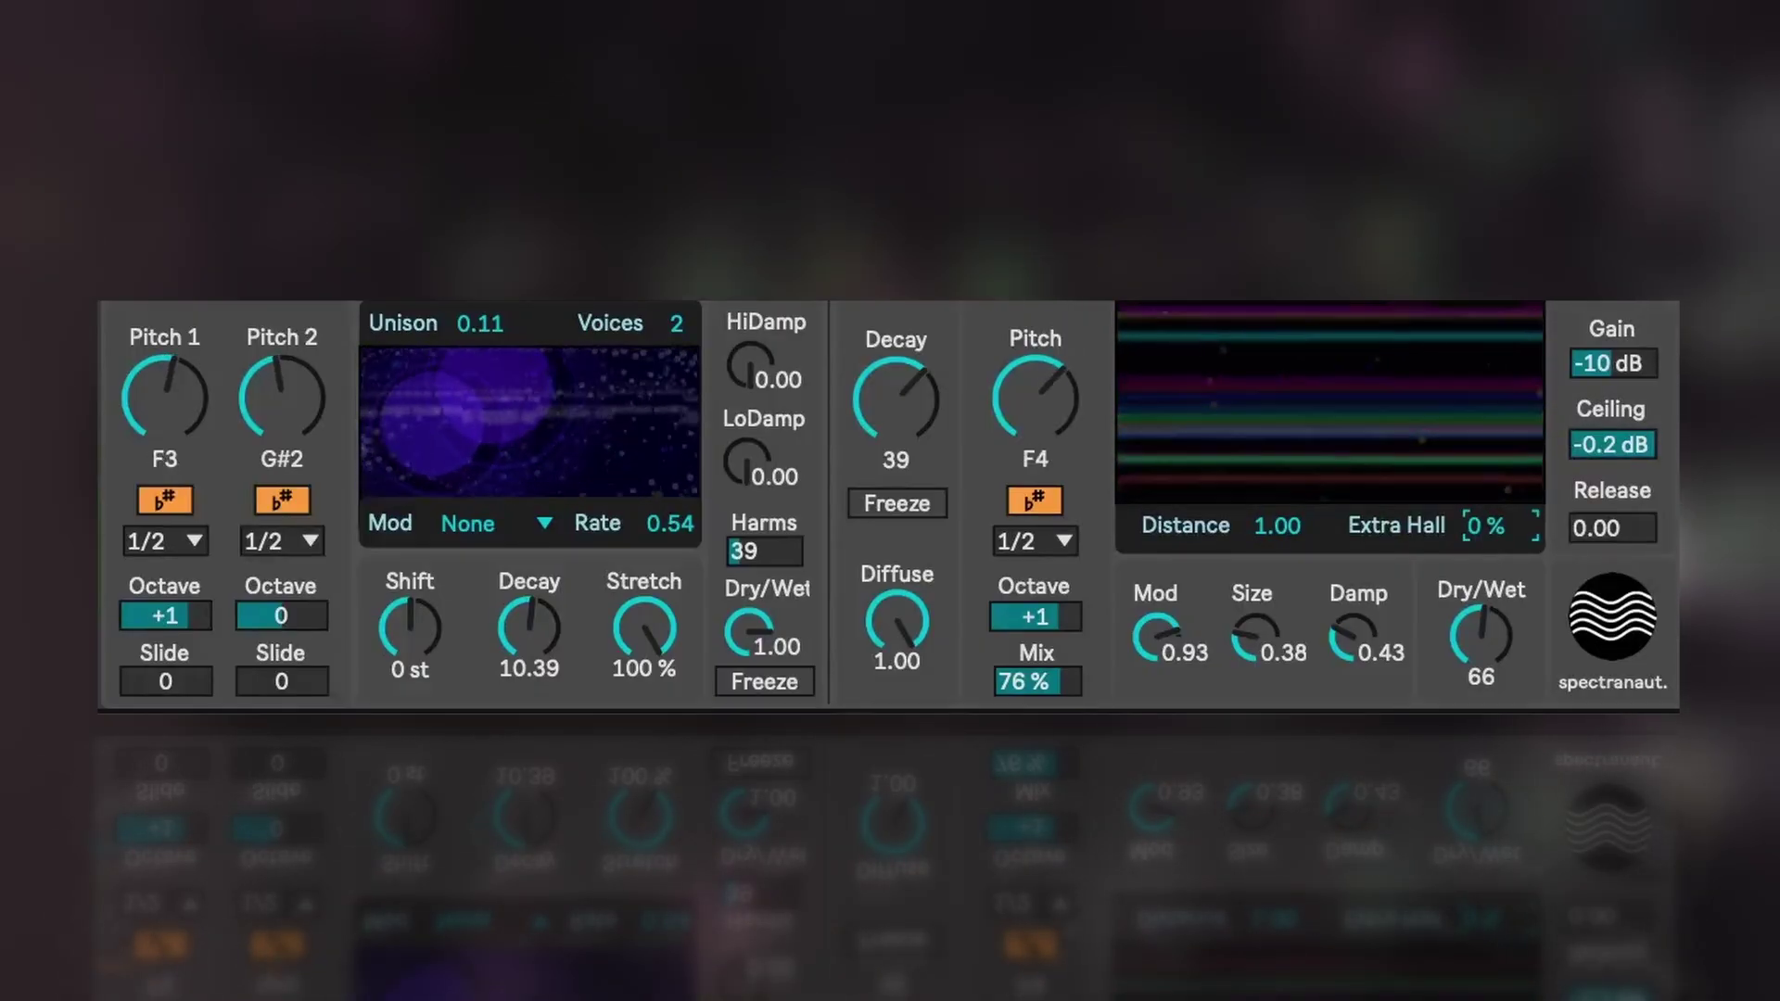
left_click_drag(1489, 526, 1488, 419)
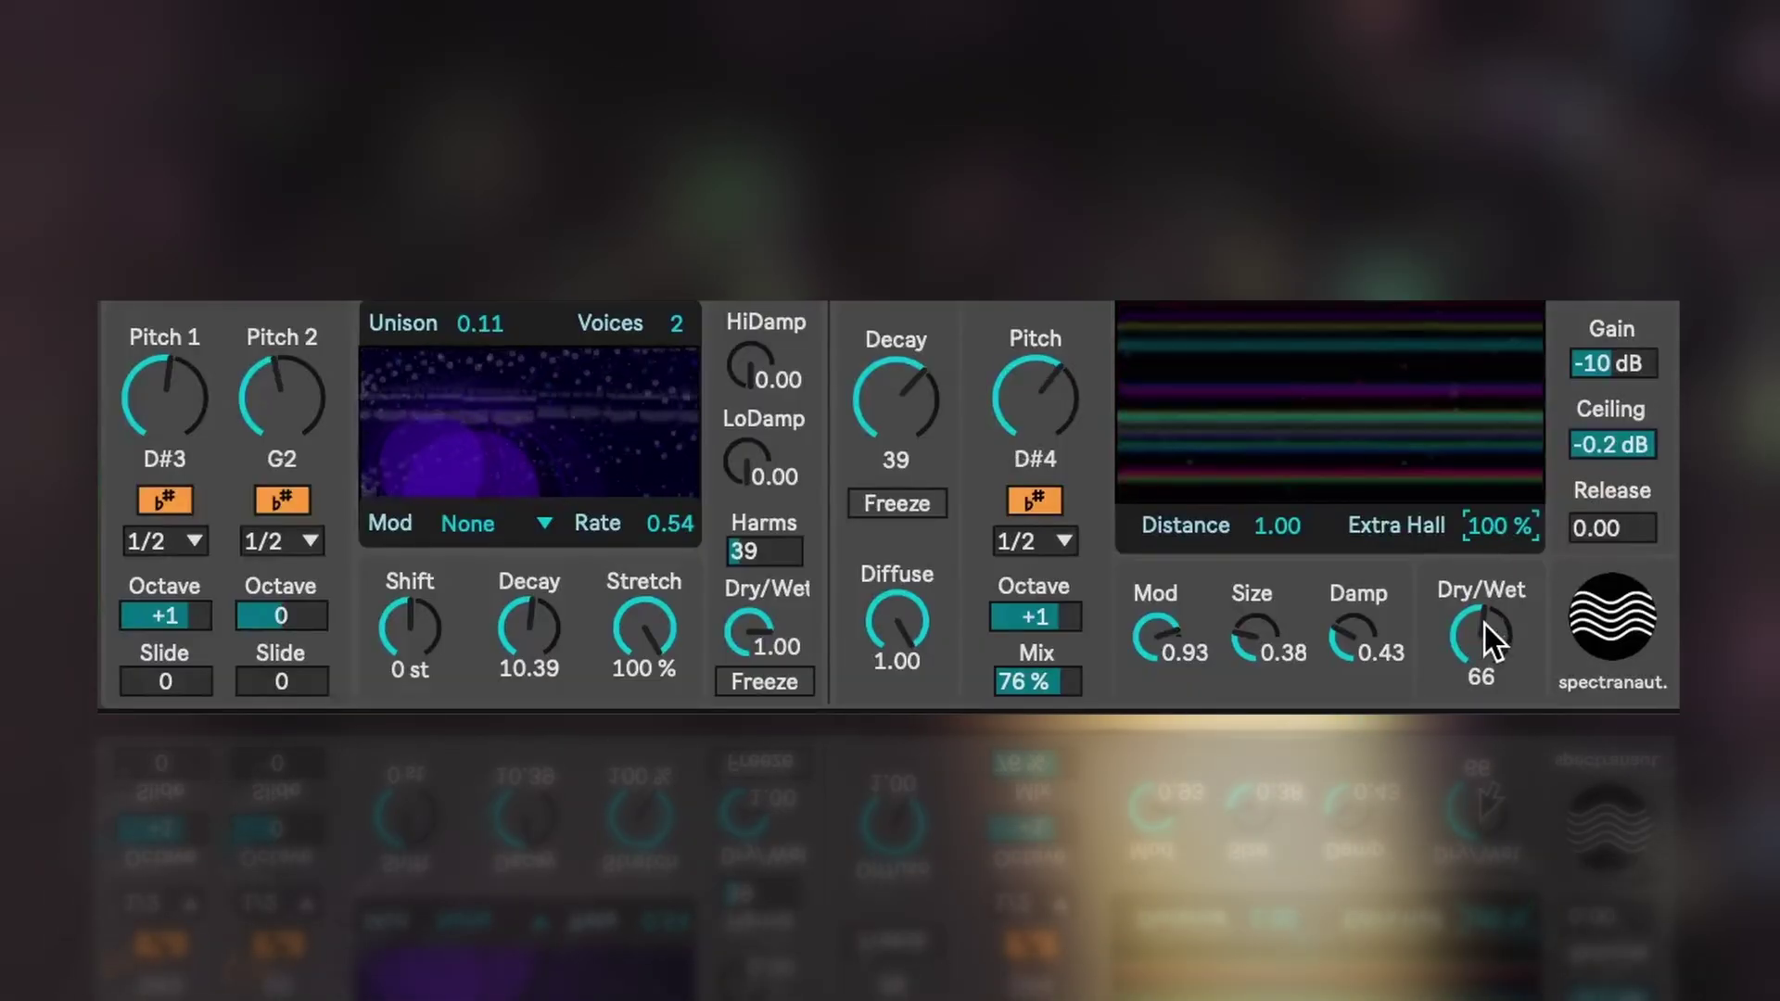
Try the reverb Dry/Wet at 63 and set it to 127.
left_click_drag(1480, 653, 1479, 686)
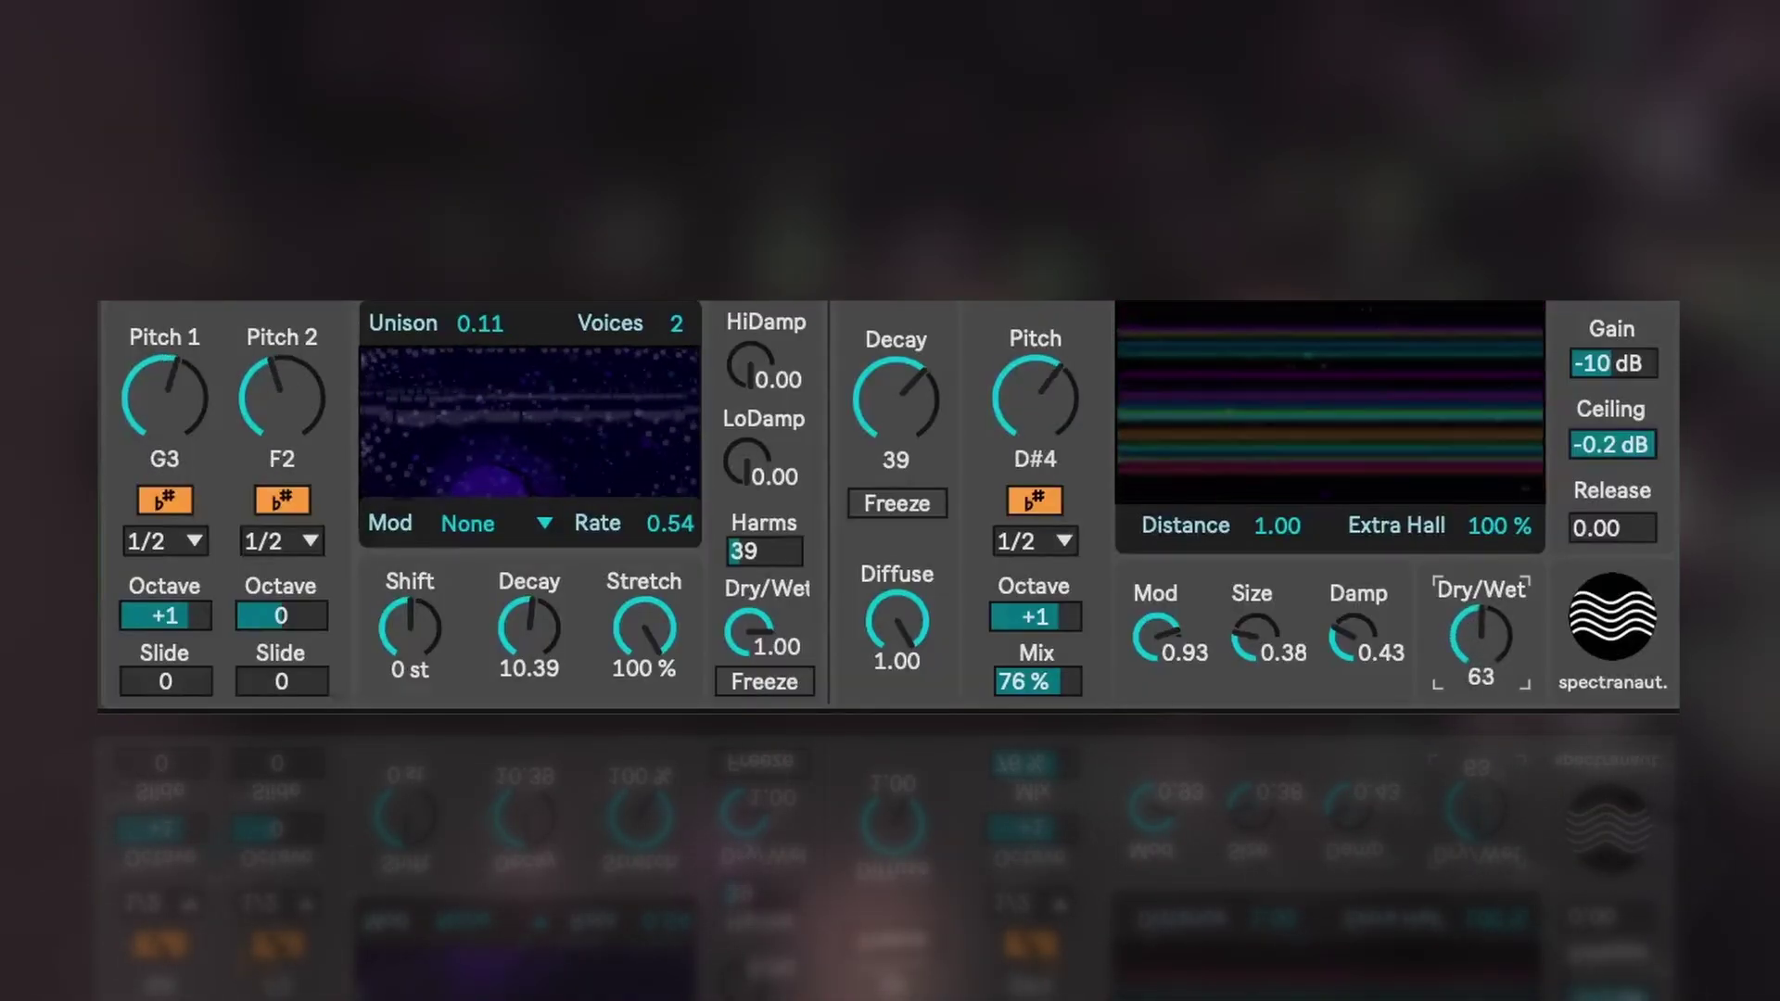
left_click_drag(1479, 653, 1479, 590)
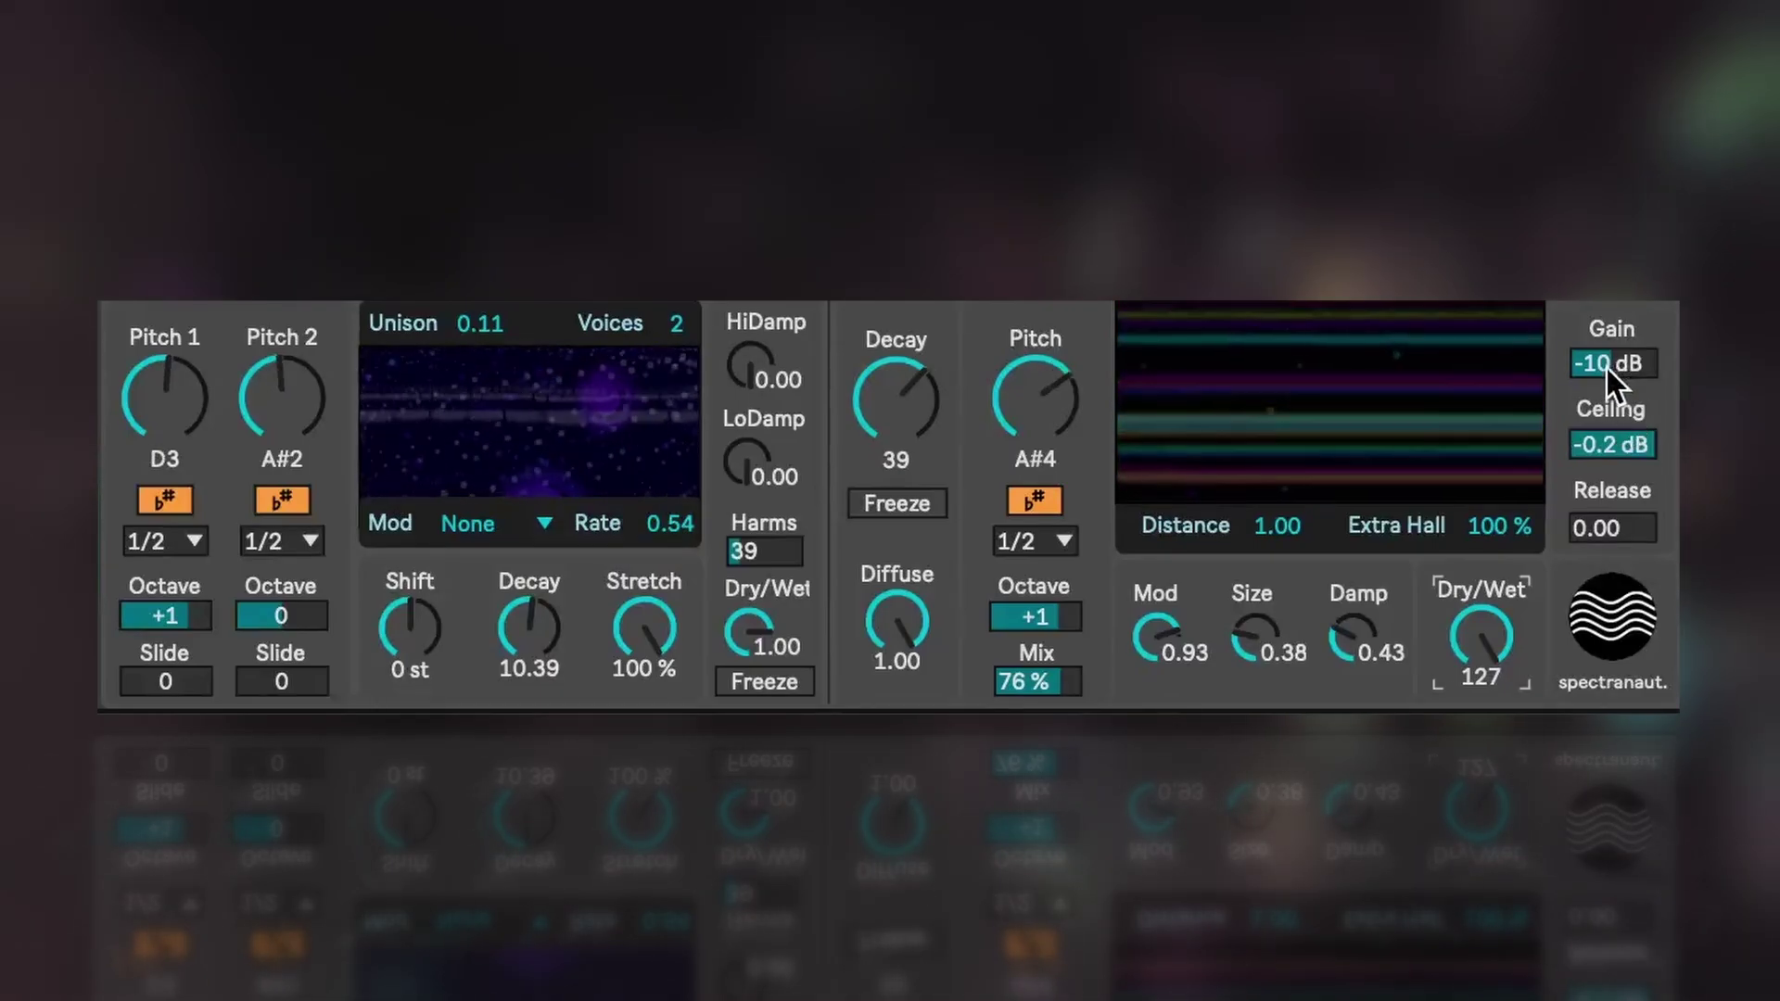
Select the output Gain value for adjustment.
left_click(1606, 365)
mouse_move(1605, 365)
left_mouse_down()
mouse_move(1606, 328)
mouse_move(1609, 369)
left_mouse_up()
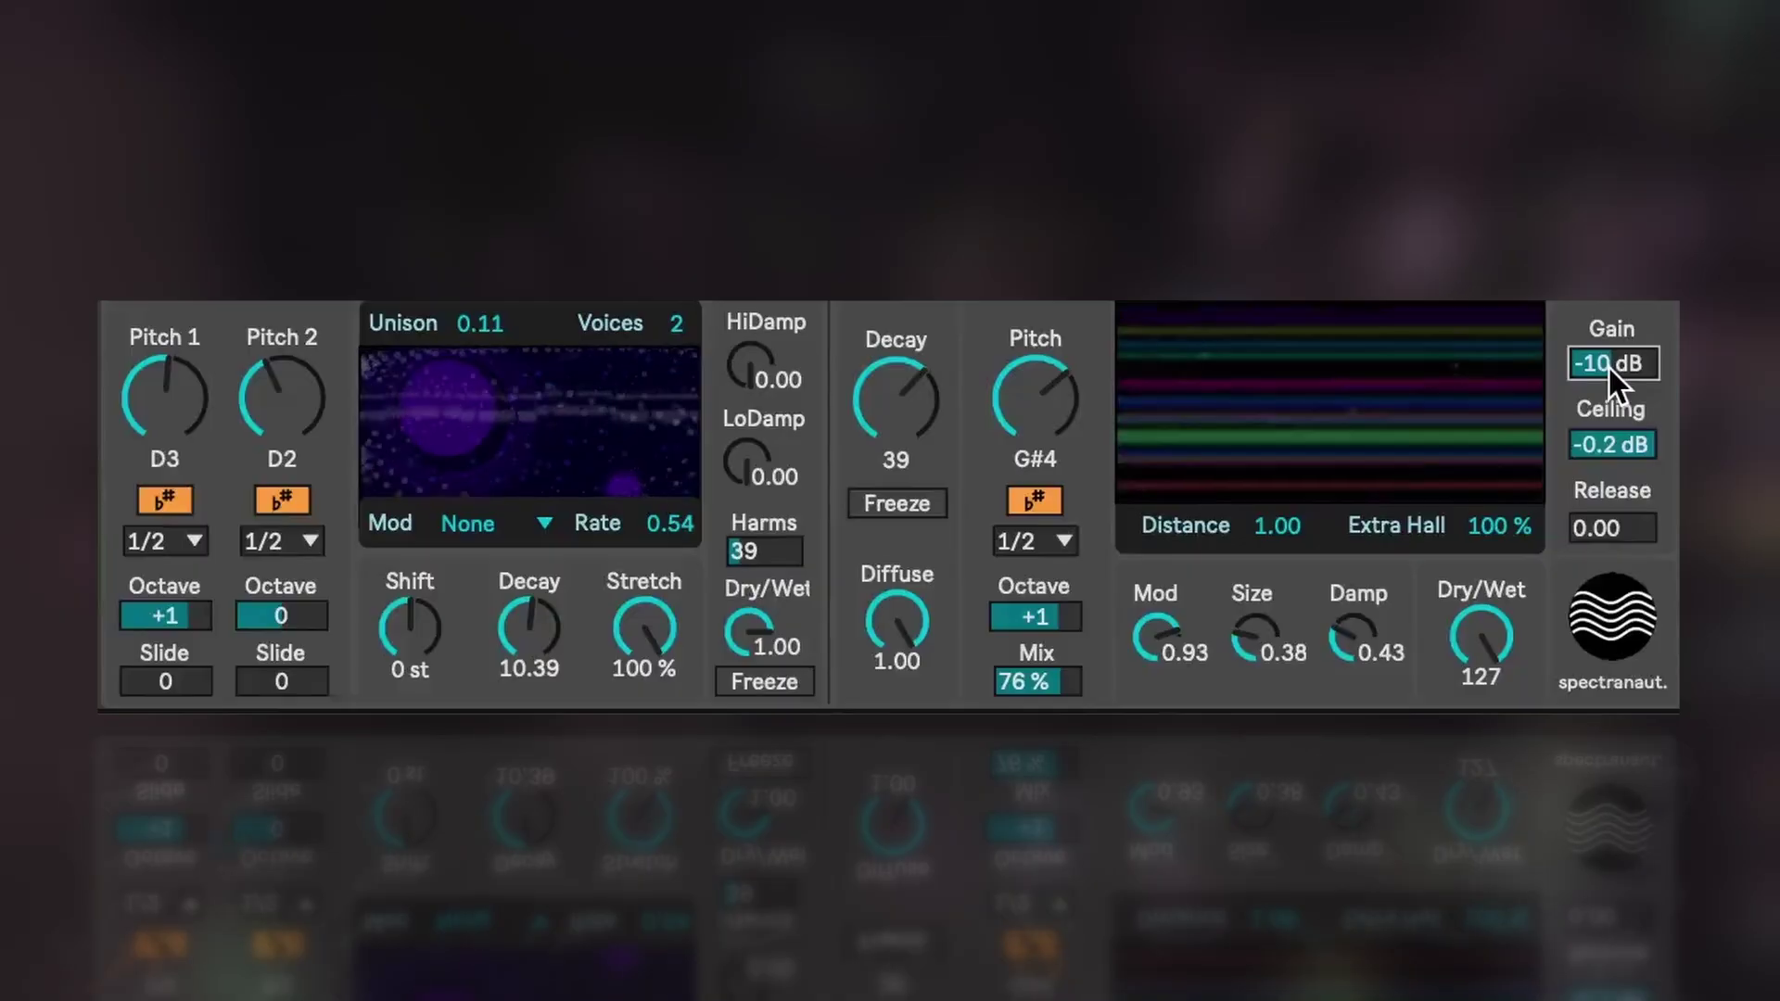